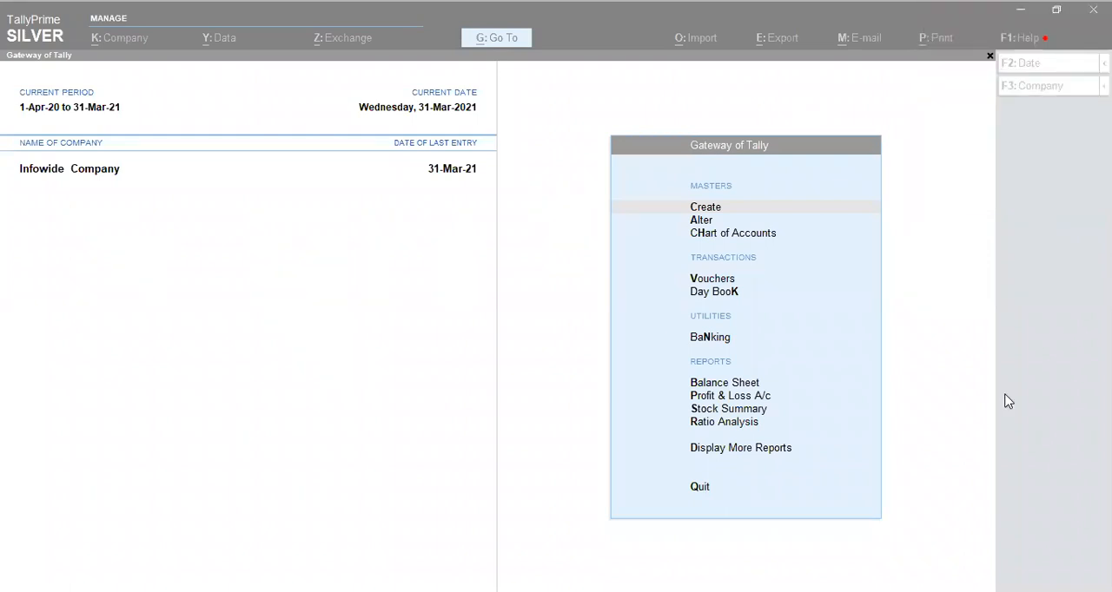
Start a new accounting voucher of the journal type Indirect Expenses.
{"action": "left_click", "coordinate": [700, 292]}
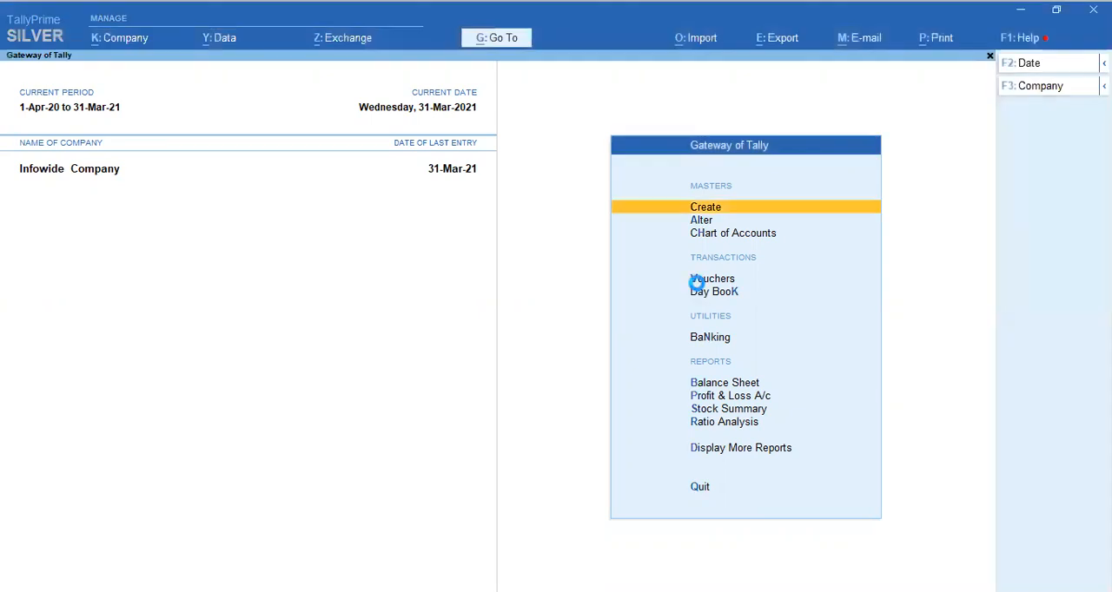
{"action": "key", "text": "v"}
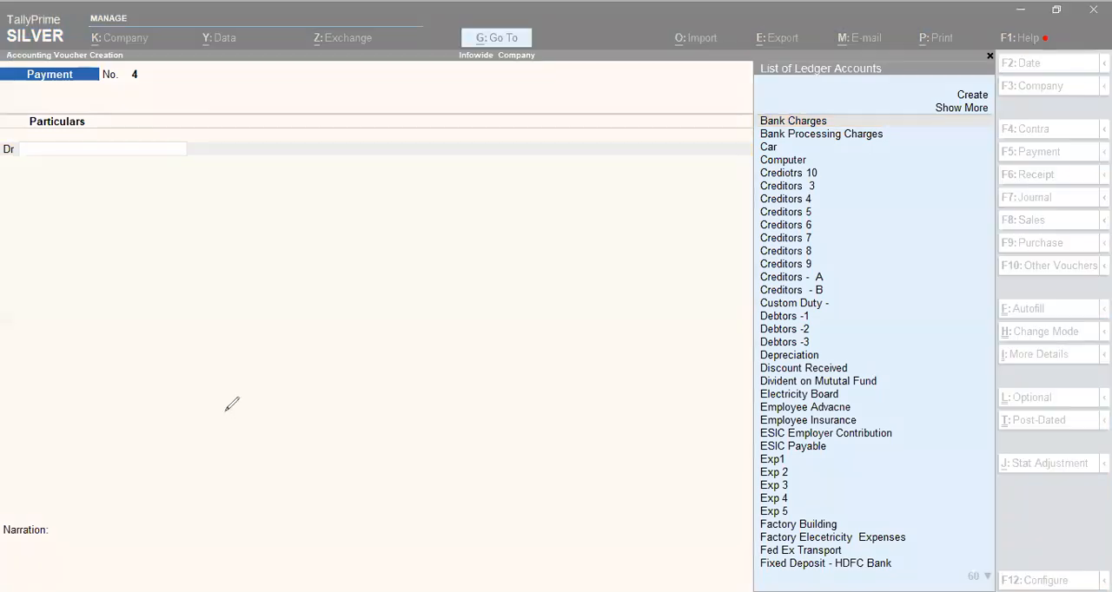
{"action": "left_click", "coordinate": [115, 90]}
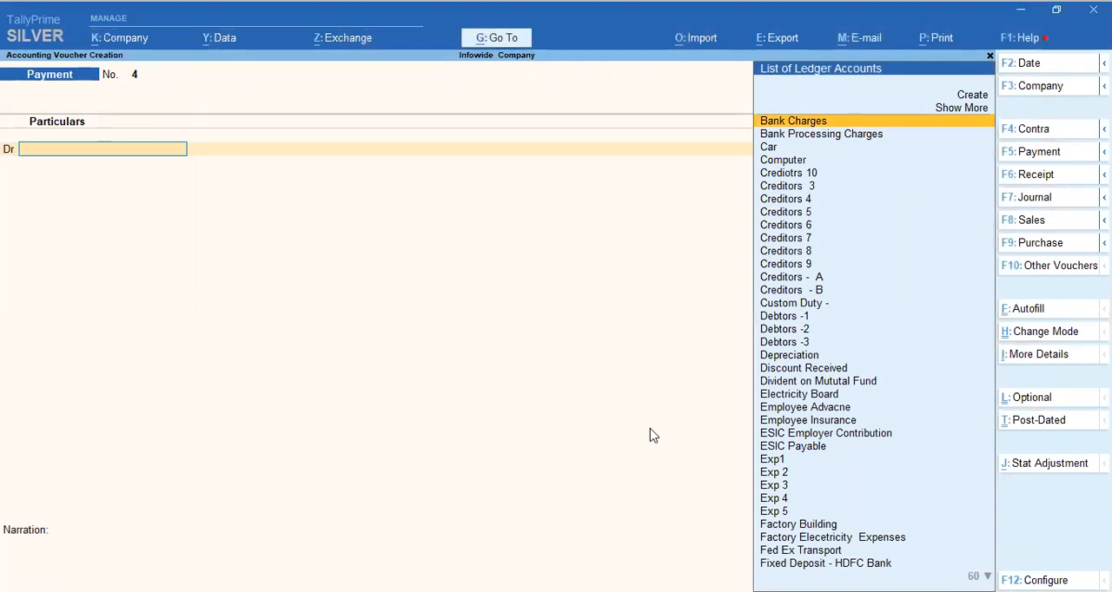
{"action": "key", "text": "F7"}
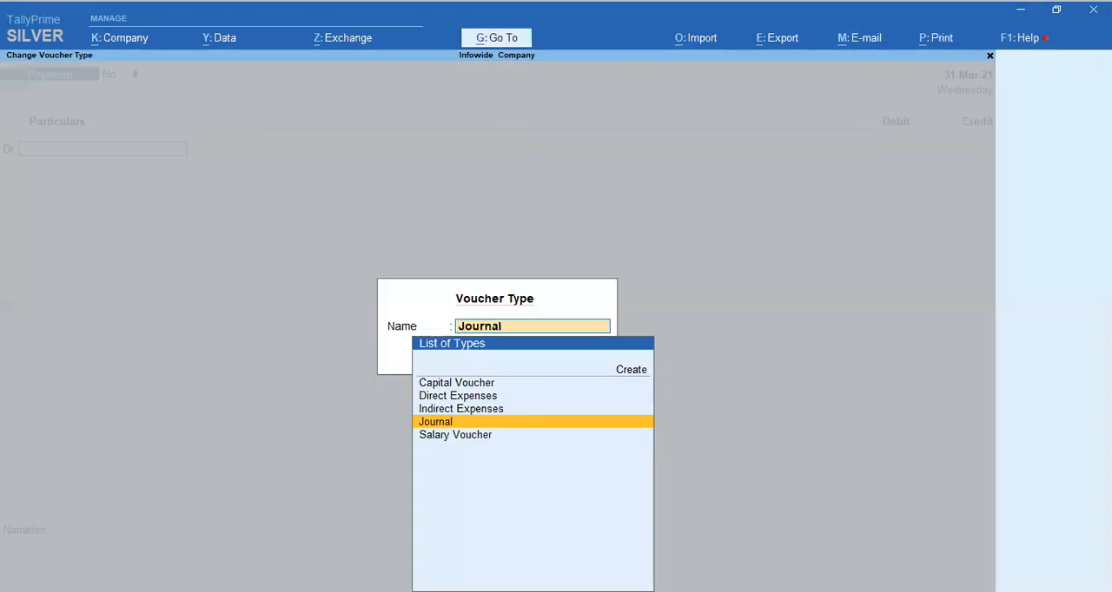
{"action": "key", "text": "Up"}
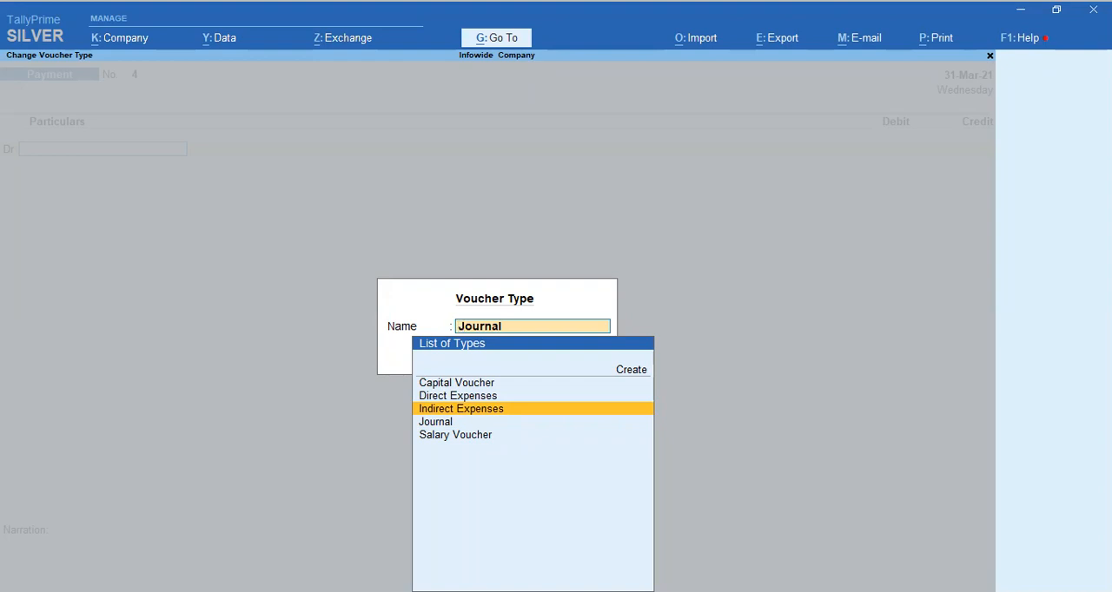
{"action": "key", "text": "Return"}
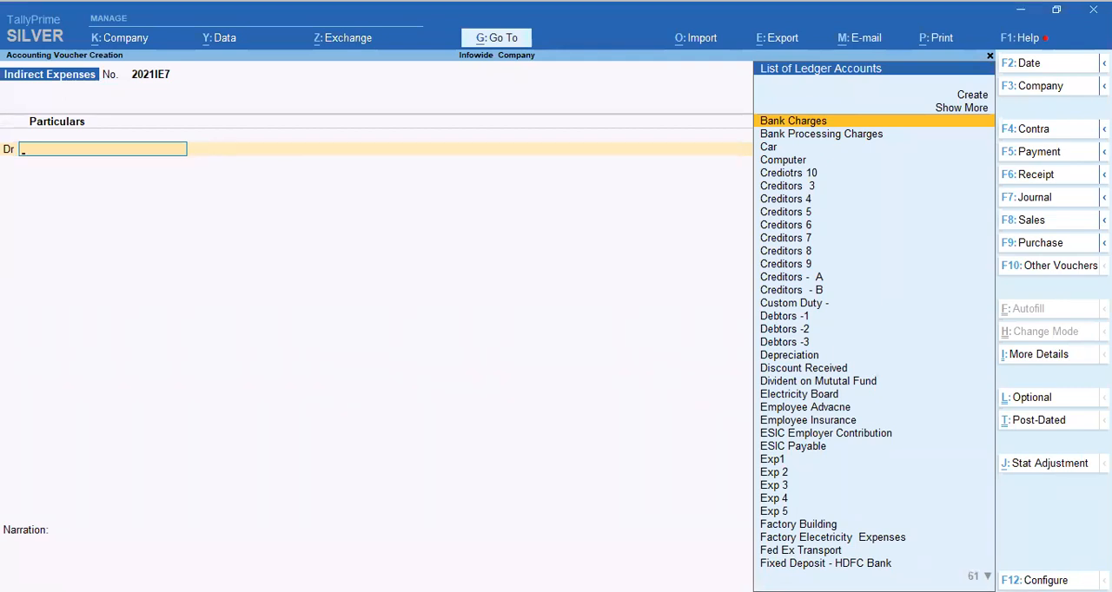
Select Housekeeing Expenses as the debit ledger and set the voucher date to 31-Jan-21.
{"action": "type", "text": "Hou"}
{"action": "key", "text": "Return"}
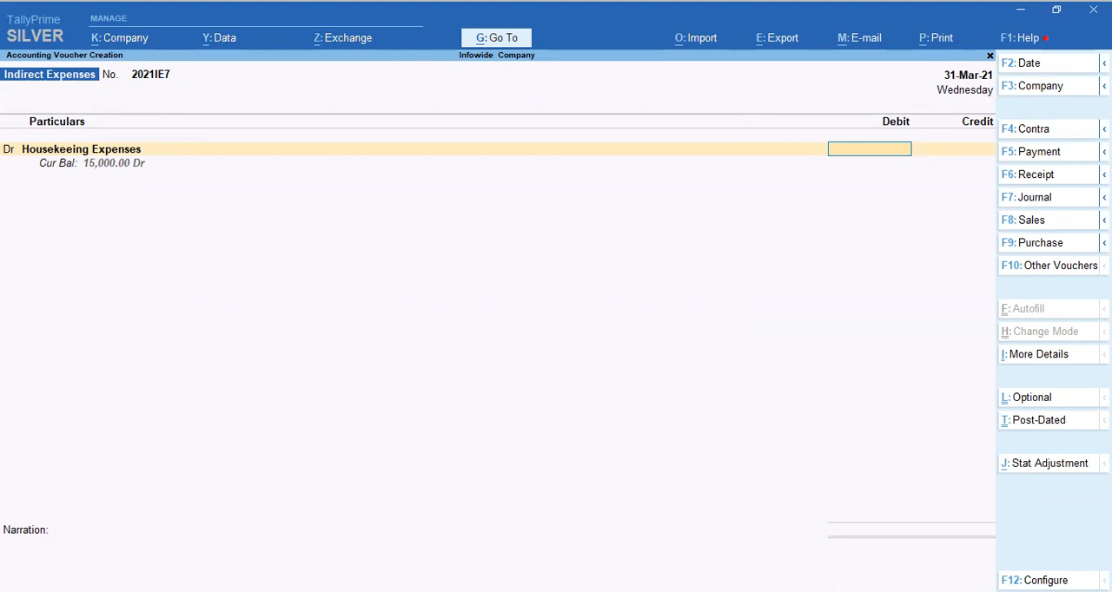
{"action": "key", "text": "F2"}
{"action": "type", "text": "31-1"}
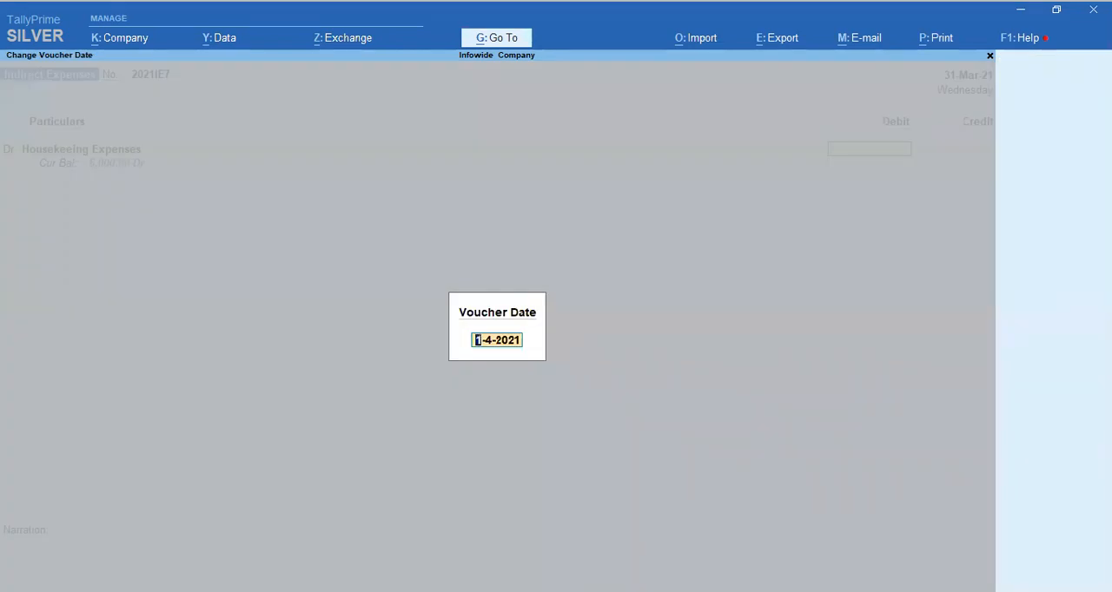
{"action": "key", "text": "Return"}
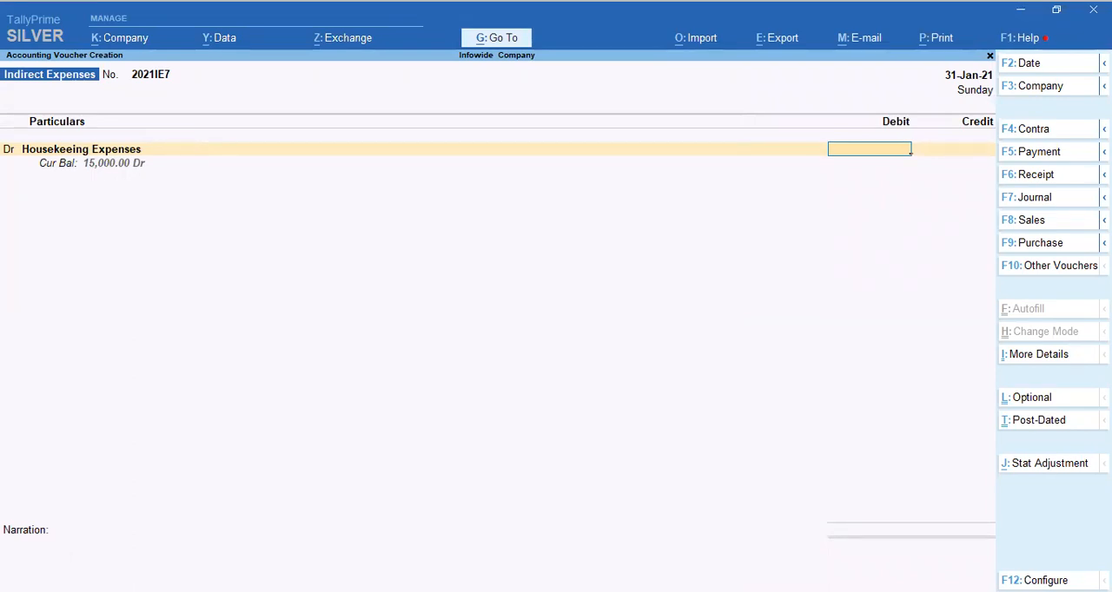
Debit 25,000 to Housekeeing Expenses and allocate the full amount to the Pune Factory cost centre.
{"action": "type", "text": "25000"}
{"action": "key", "text": "Return"}
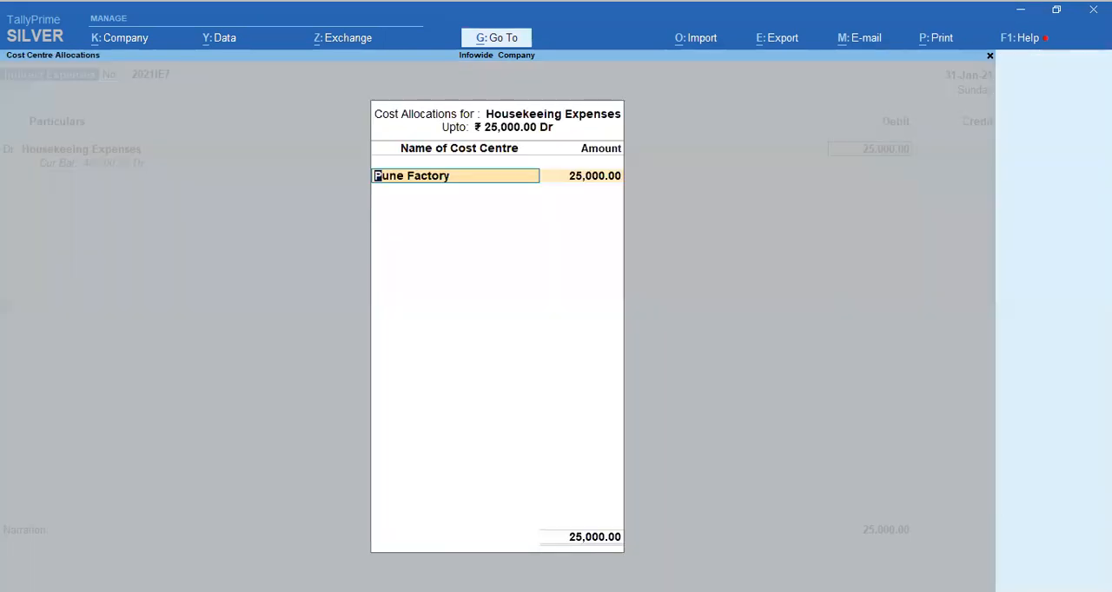
{"action": "key", "text": "Return"}
{"action": "key", "text": "Return"}
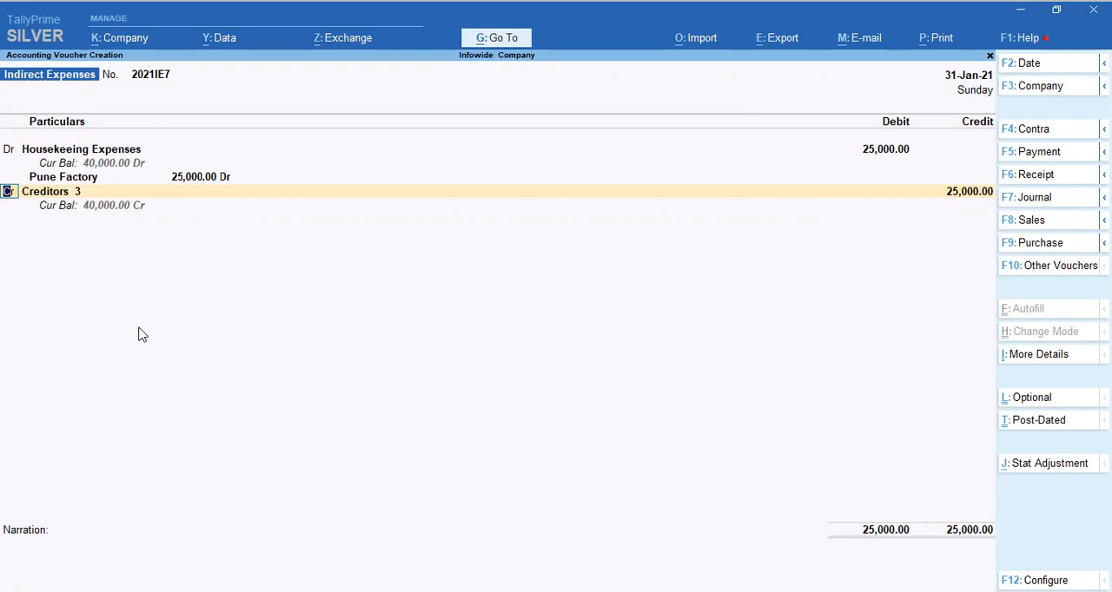
Start creating a new ledger named TDS U/S 194 C from the voucher's credit line.
{"action": "key", "text": "Return"}
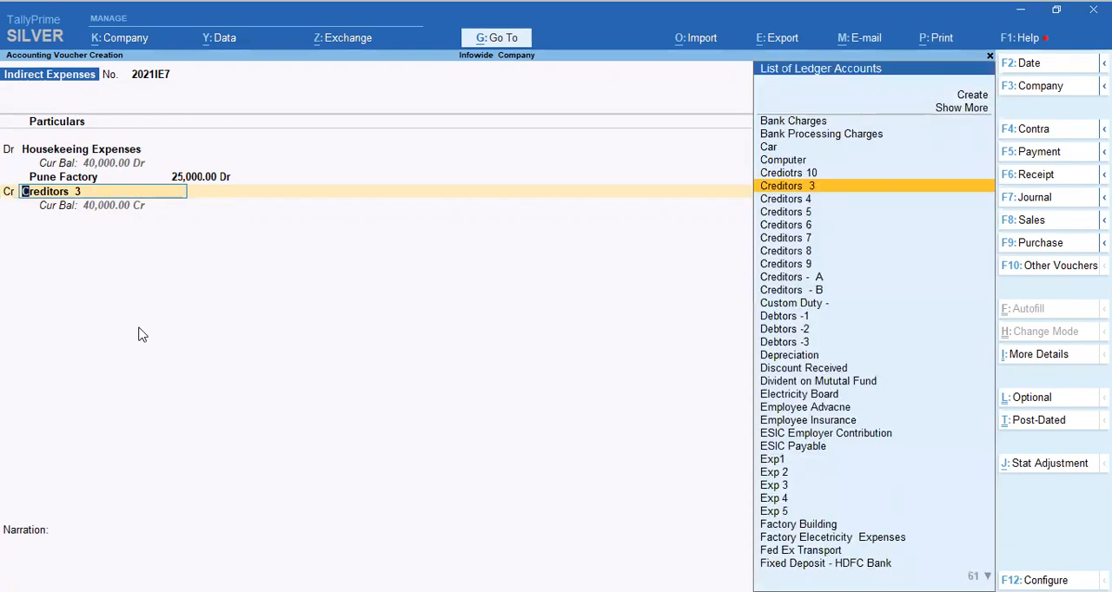
{"action": "type", "text": "Ts"}
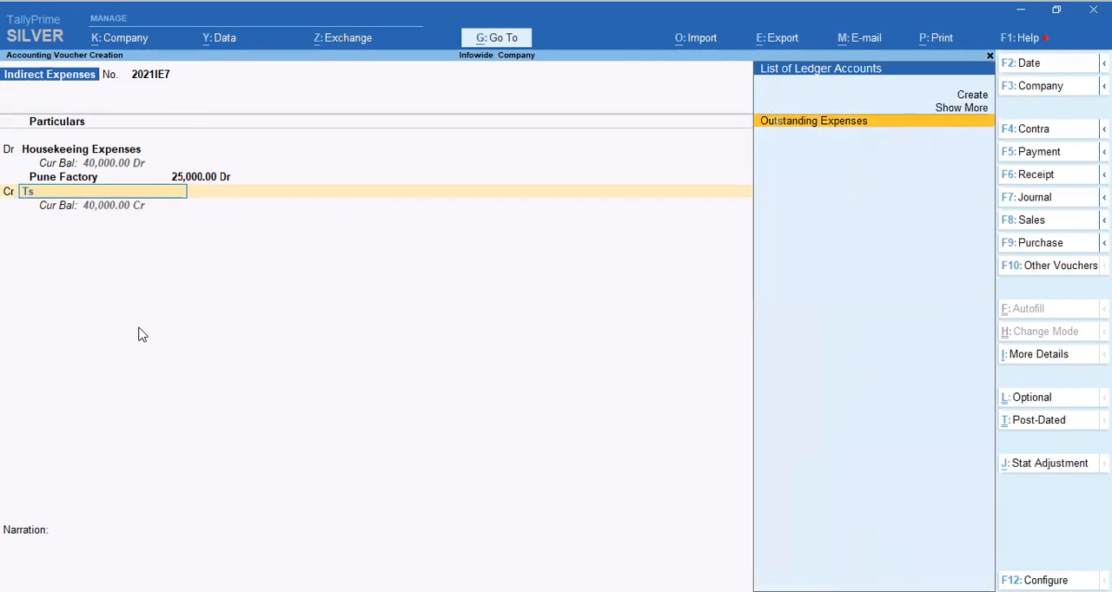
{"action": "key", "text": "BackSpace"}
{"action": "type", "text": "s"}
{"action": "key", "text": "alt+c"}
{"action": "type", "text": "TDS U/S 194 C"}
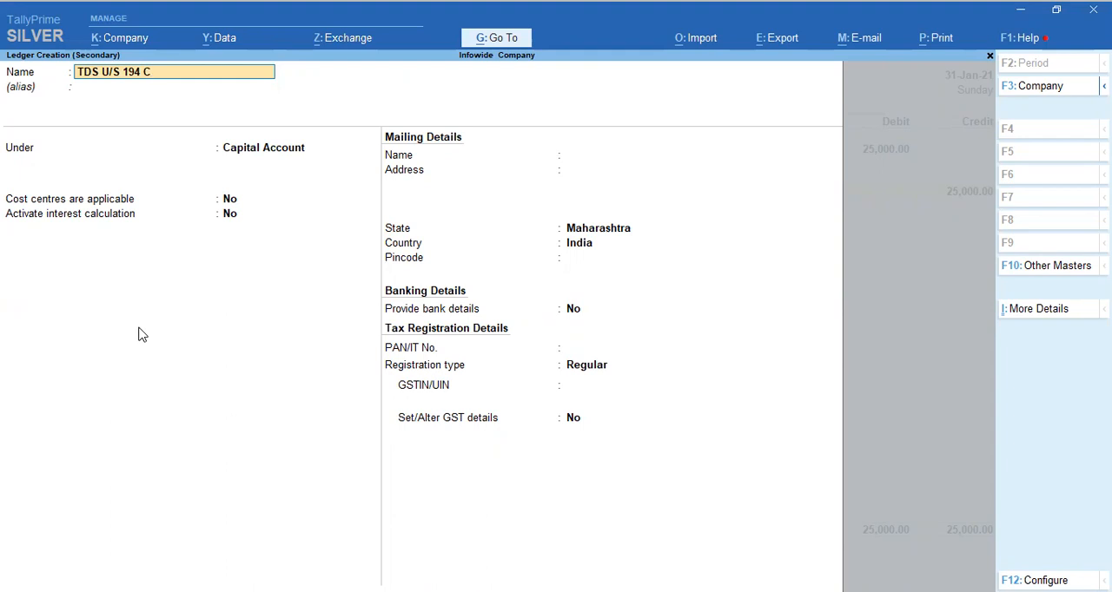
{"action": "key", "text": "Return"}
{"action": "key", "text": "Return"}
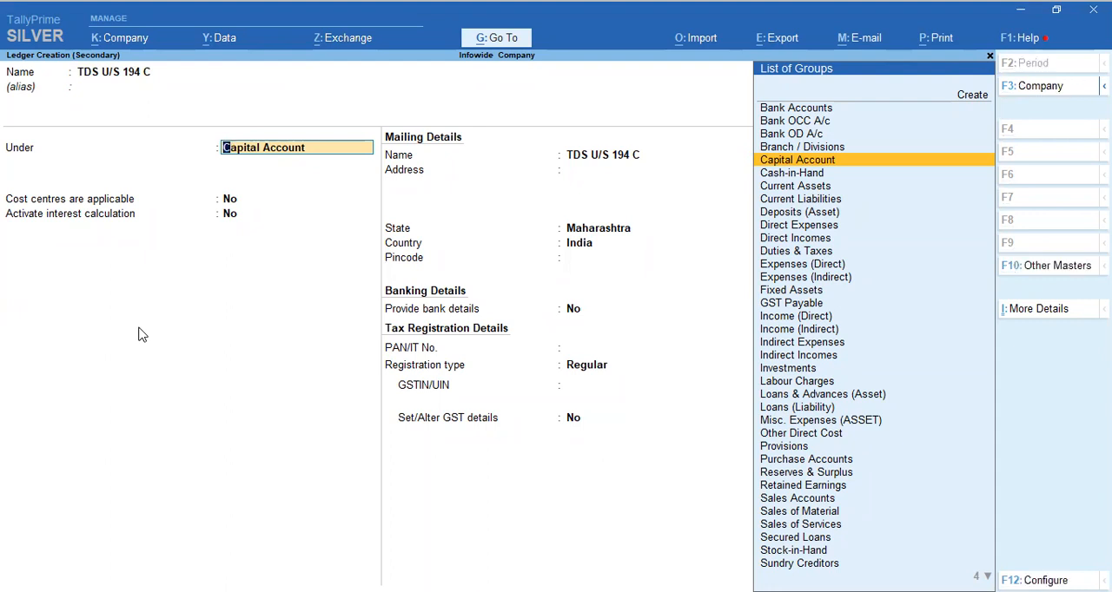
Create a TDS Payable group under Duties & Taxes as the new ledger's parent group, keeping the other group options at their defaults.
{"action": "type", "text": "ts"}
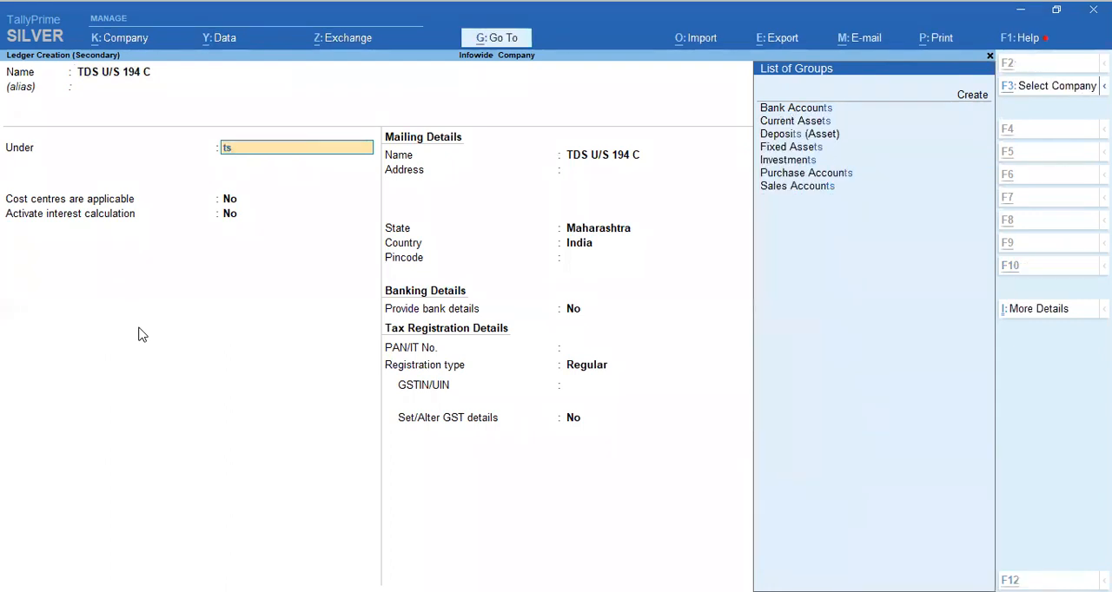
{"action": "key", "text": "alt+c"}
{"action": "type", "text": "TDS"}
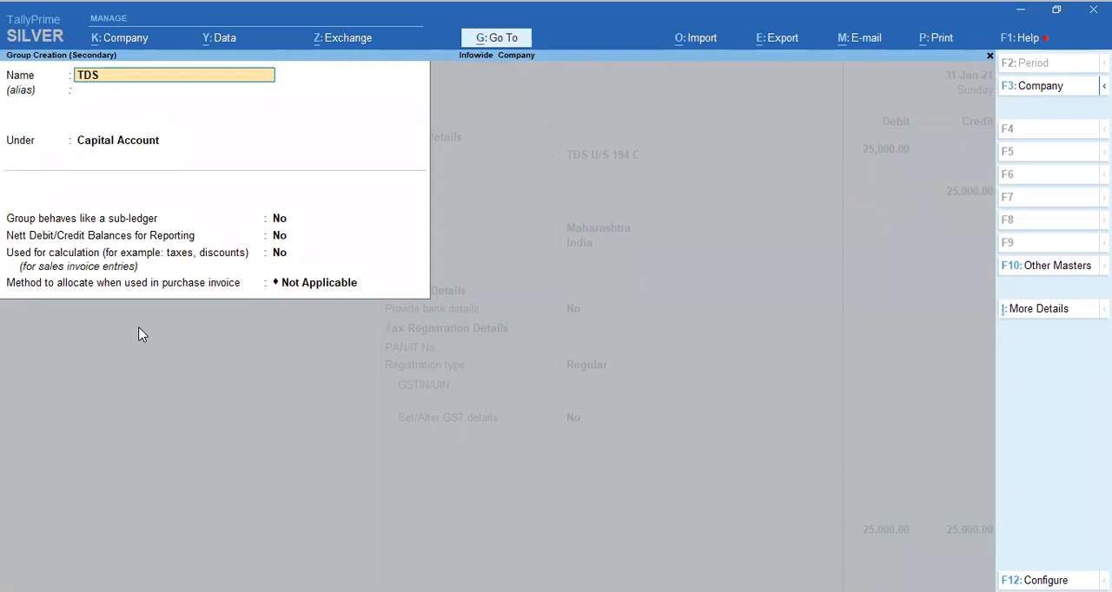
{"action": "type", "text": " Payable"}
{"action": "key", "text": "Return"}
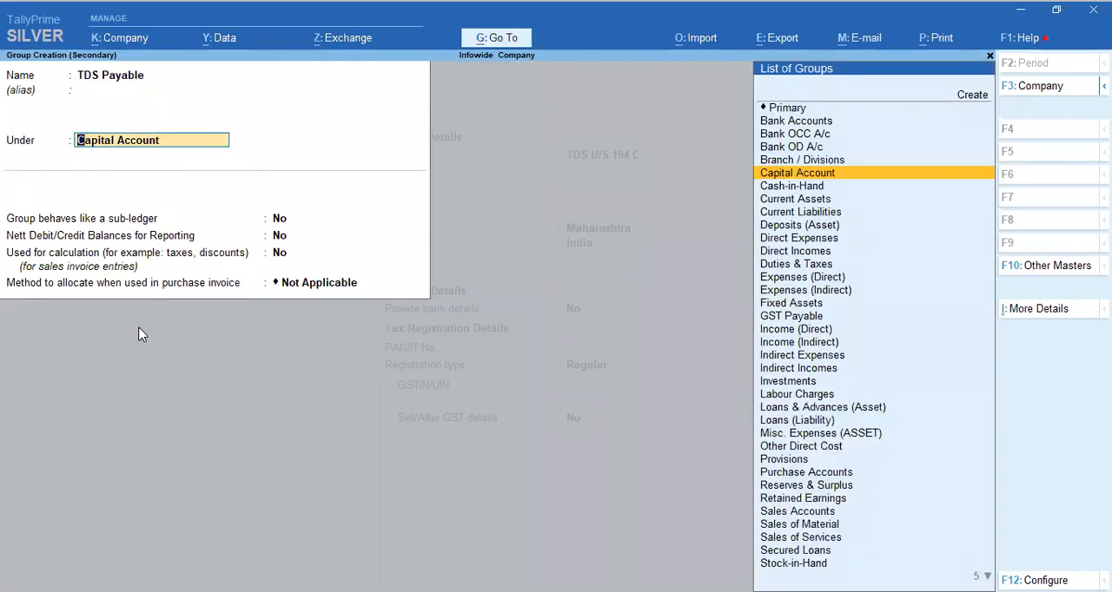
{"action": "type", "text": "Ta"}
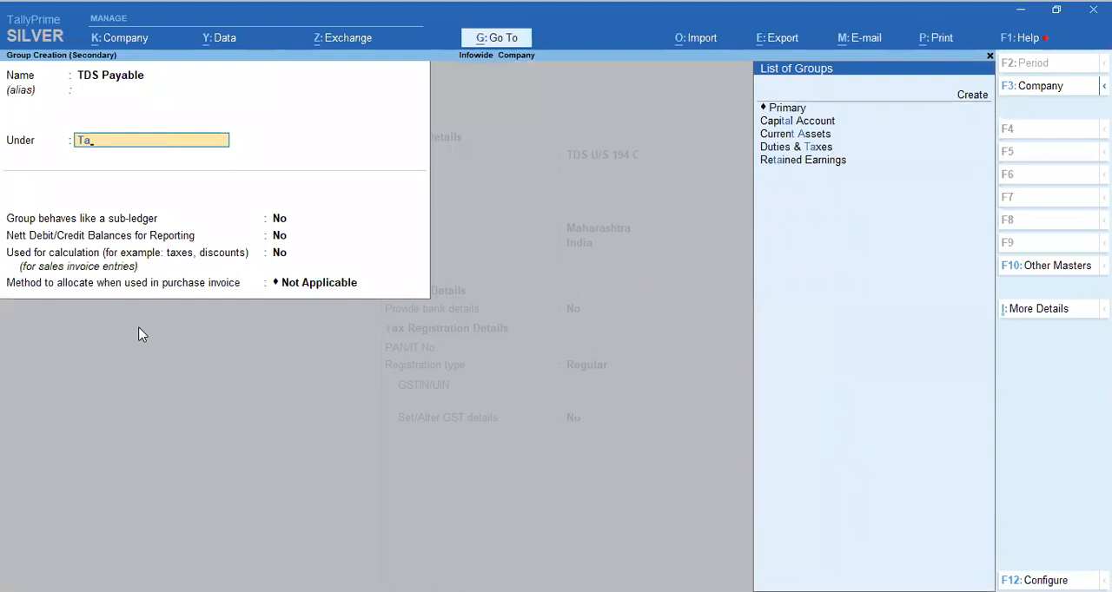
{"action": "key", "text": "Down"}
{"action": "key", "text": "Down"}
{"action": "key", "text": "Down"}
{"action": "key", "text": "Return"}
{"action": "key", "text": "Return"}
{"action": "key", "text": "Return"}
{"action": "key", "text": "Return"}
{"action": "key", "text": "Return"}
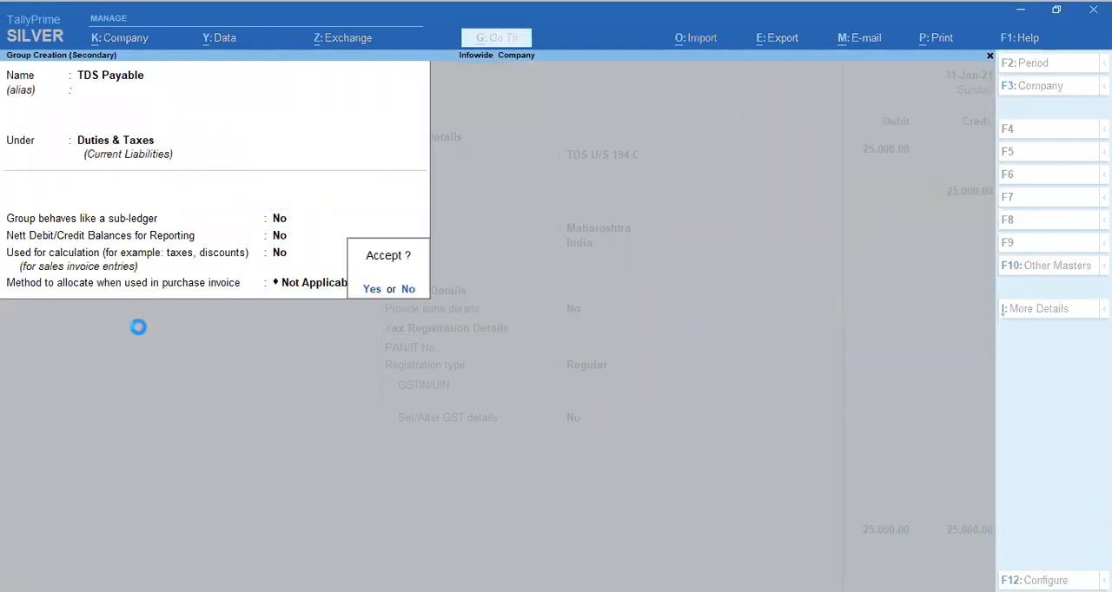
{"action": "key", "text": "Return"}
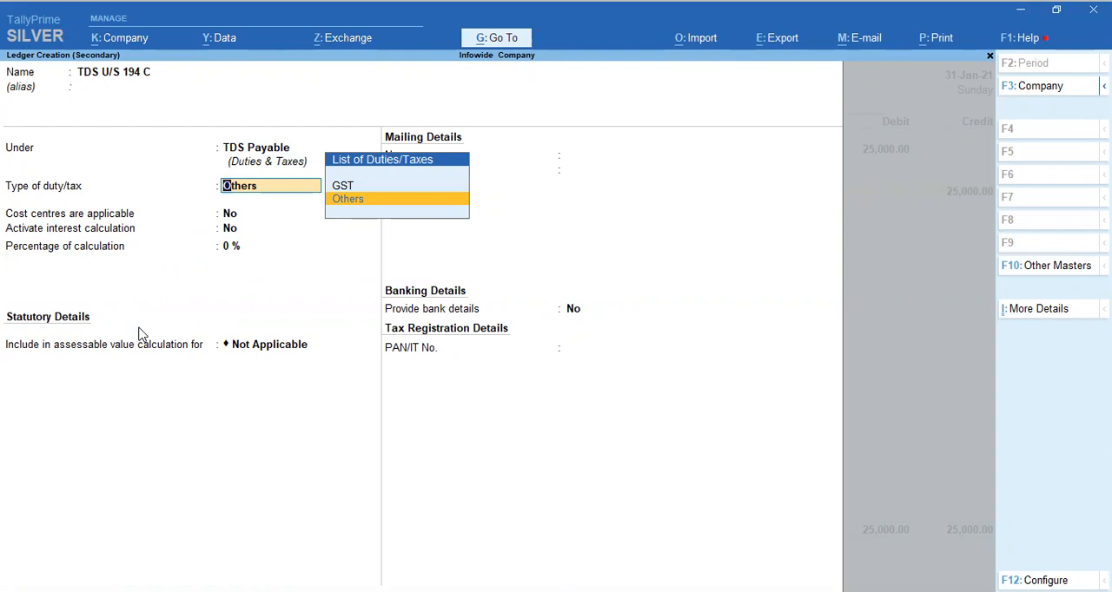
Save the TDS U/S 194 C ledger with duty type Others and assessable value calculation Not Applicable.
{"action": "key", "text": "Return"}
{"action": "key", "text": "Return"}
{"action": "key", "text": "Return"}
{"action": "key", "text": "Return"}
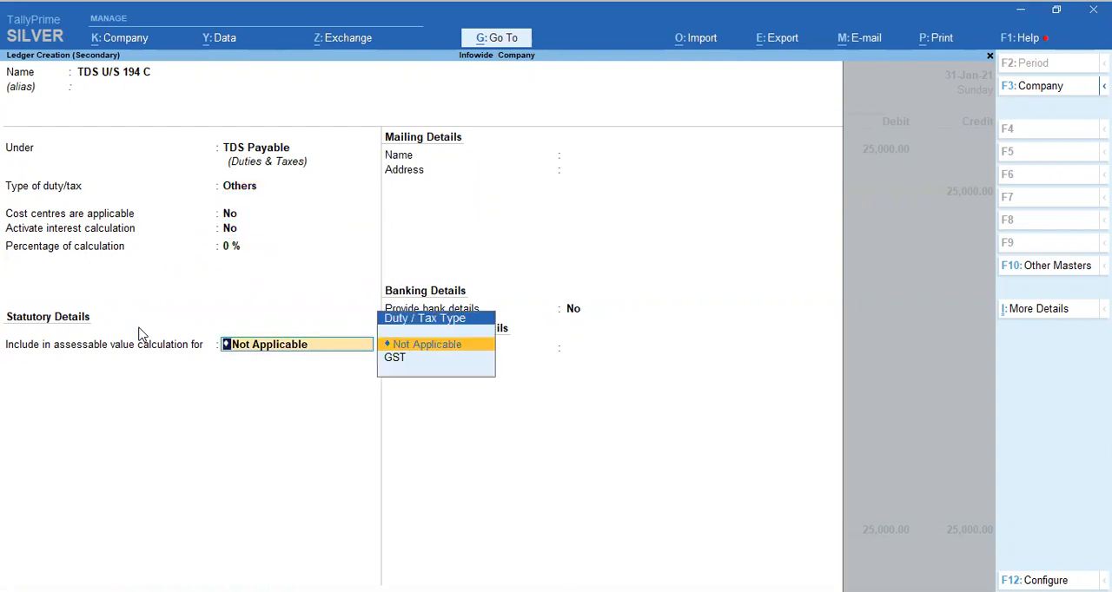
{"action": "key", "text": "Return"}
{"action": "key", "text": "Return"}
{"action": "key", "text": "Return"}
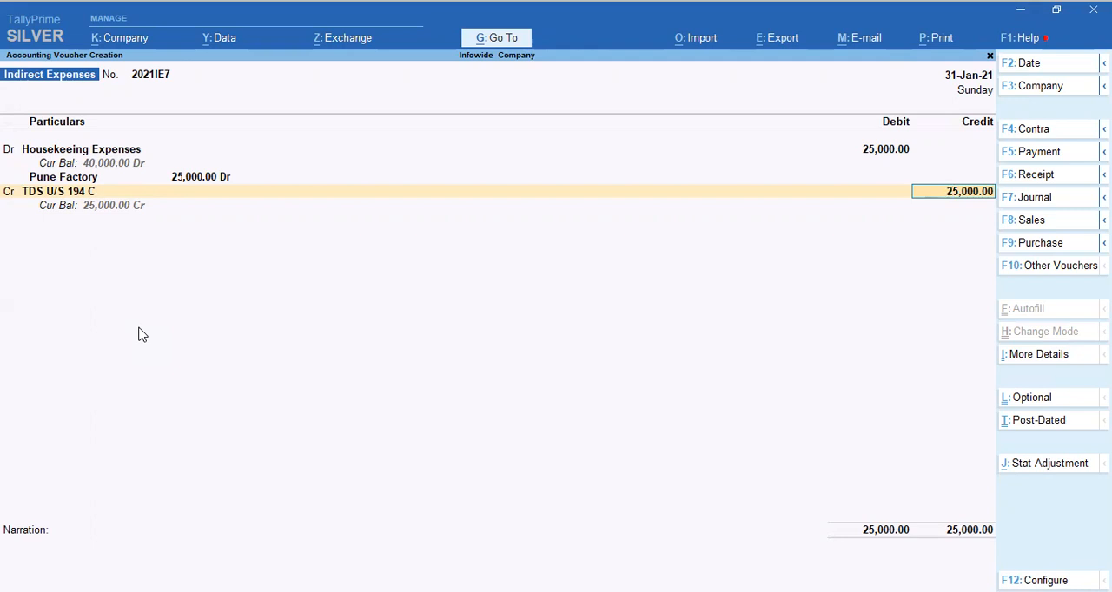
Calculate 2% of 25,000 with the built-in calculator and return to the voucher.
{"action": "key", "text": "alt"}
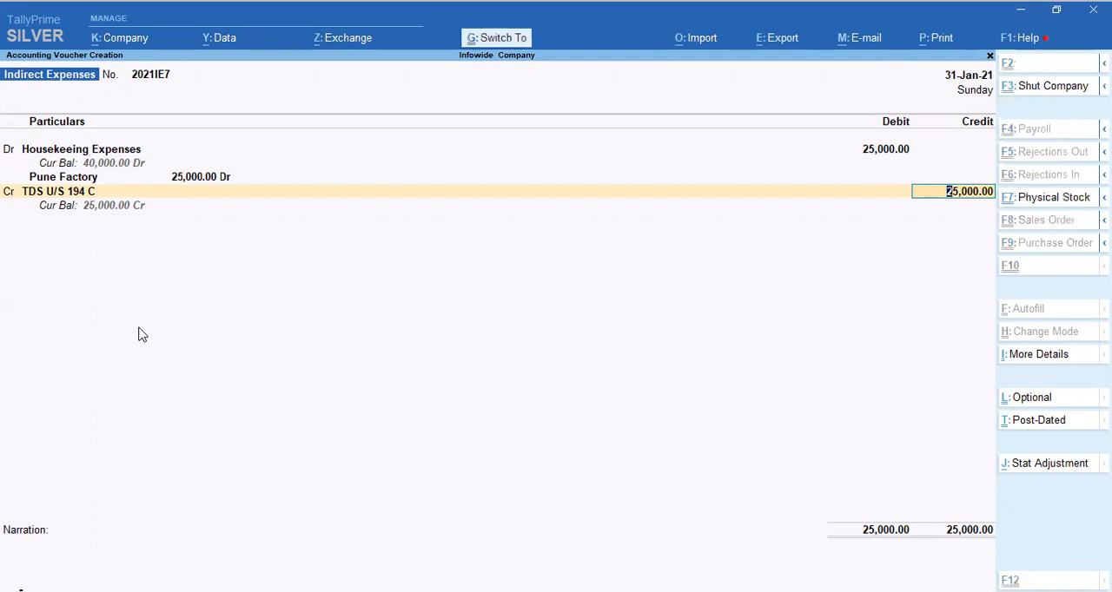
{"action": "key", "text": "ctrl+n"}
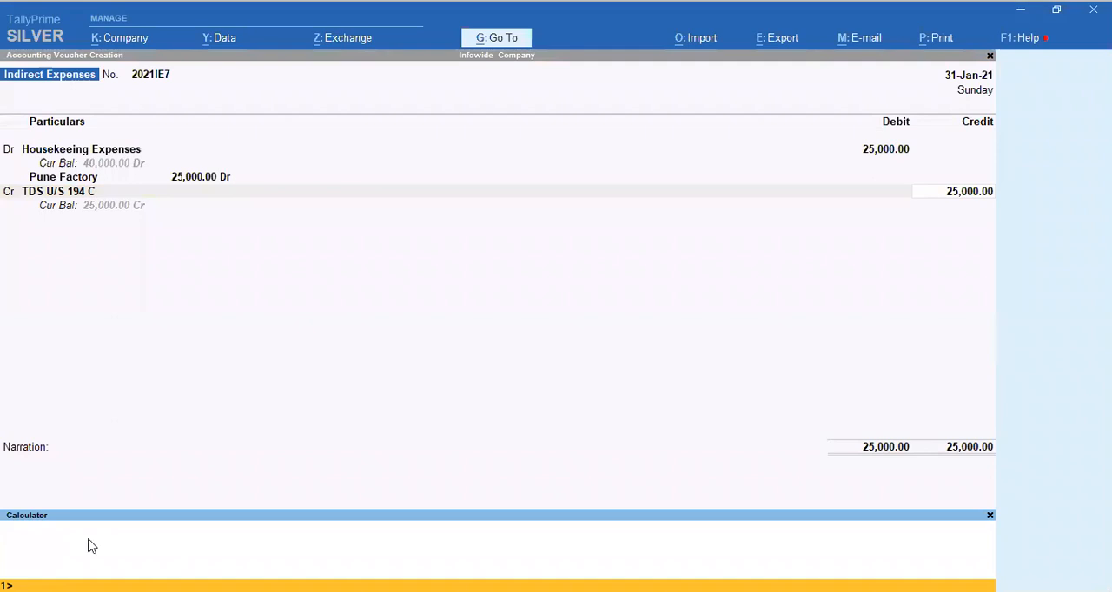
{"action": "type", "text": "25000*2%"}
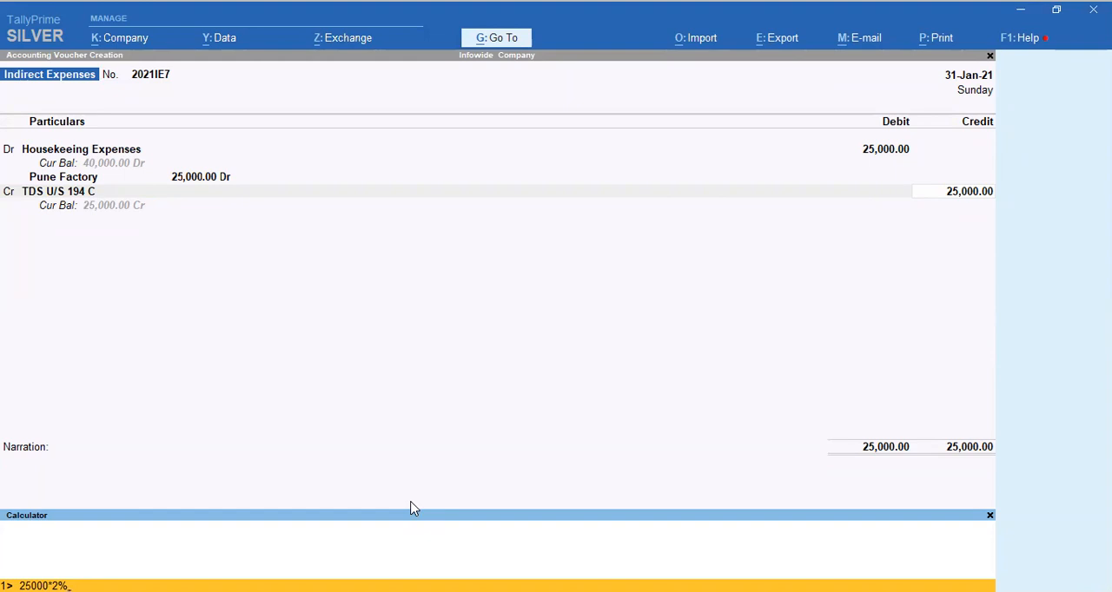
{"action": "key", "text": "Return"}
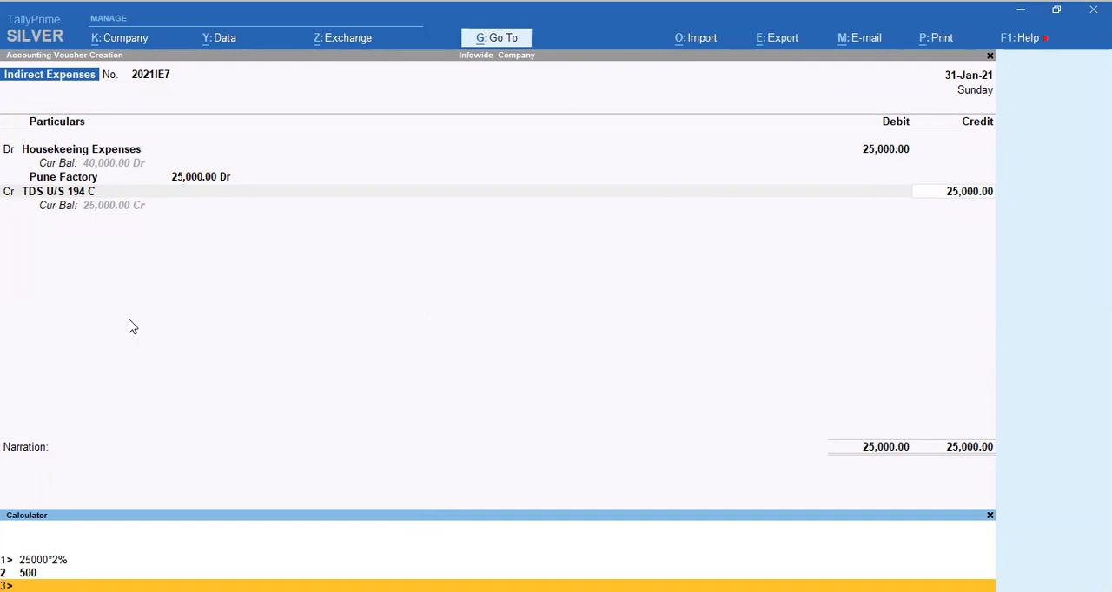
{"action": "key", "text": "ctrl+m"}
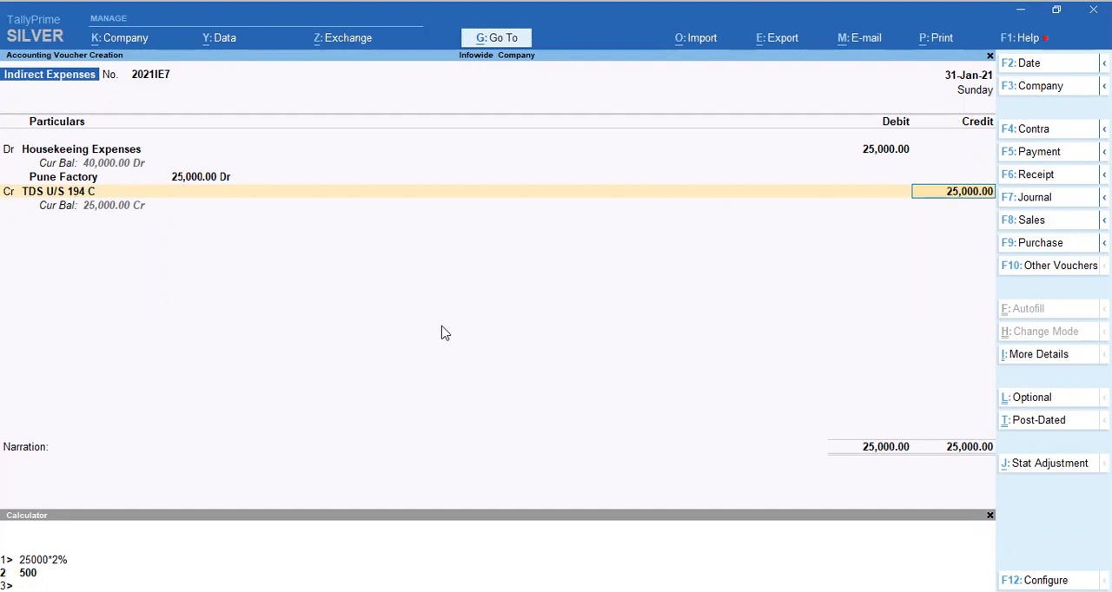
Set the credit amount for TDS U/S 194 C to 500.
{"action": "type", "text": "500"}
{"action": "key", "text": "Return"}
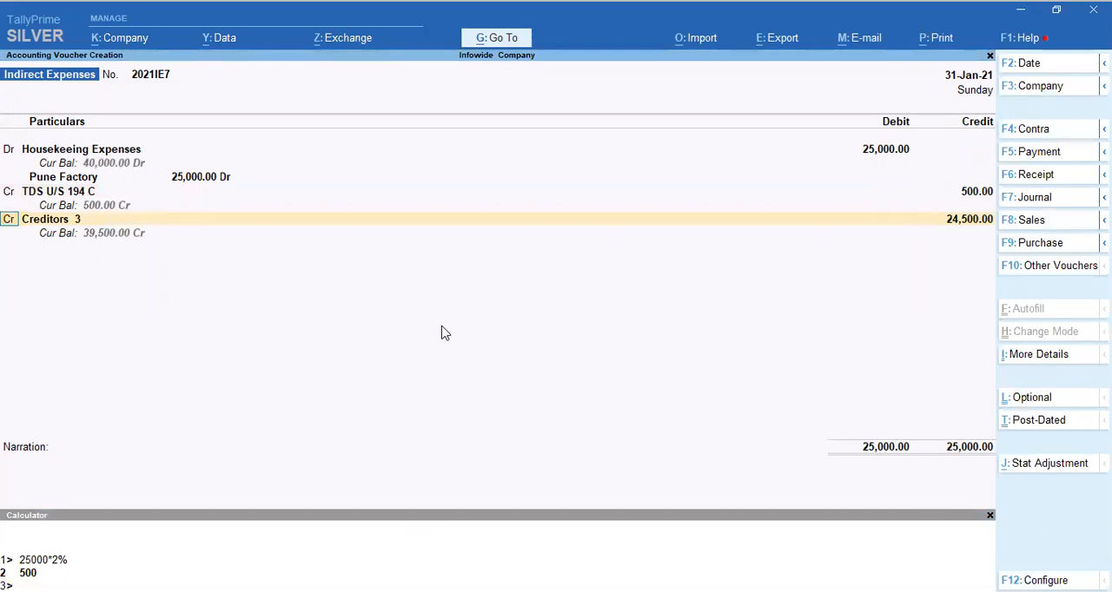
Credit the remaining 24,500 to the Creditors 9 ledger in place of Creditors 3.
{"action": "key", "text": "Return"}
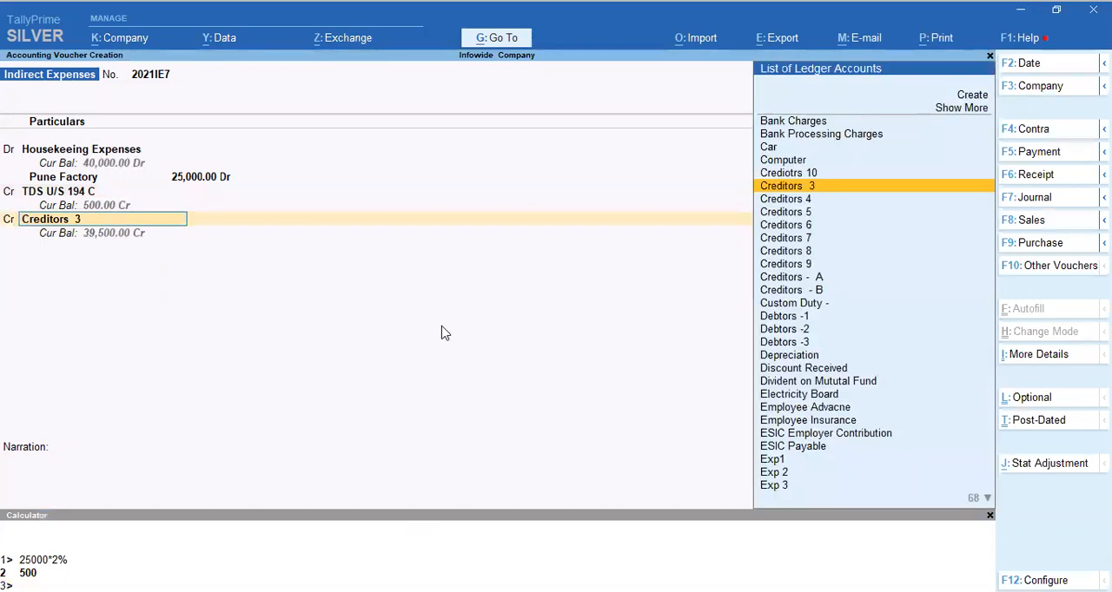
{"action": "key", "text": "Down"}
{"action": "key", "text": "Down"}
{"action": "key", "text": "Down"}
{"action": "key", "text": "Down"}
{"action": "key", "text": "Down"}
{"action": "key", "text": "Down"}
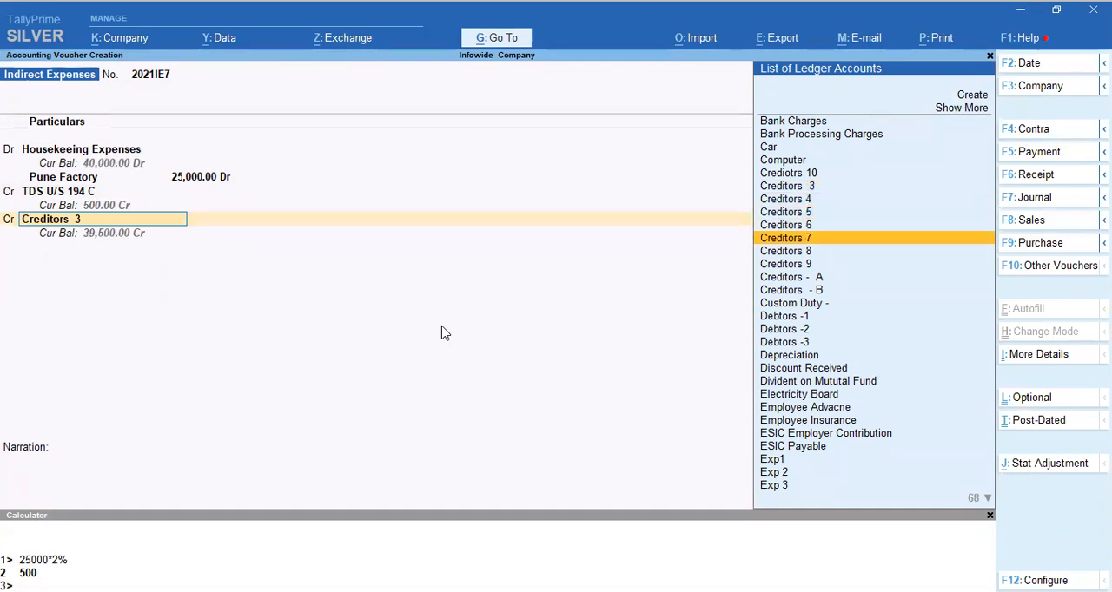
{"action": "key", "text": "Return"}
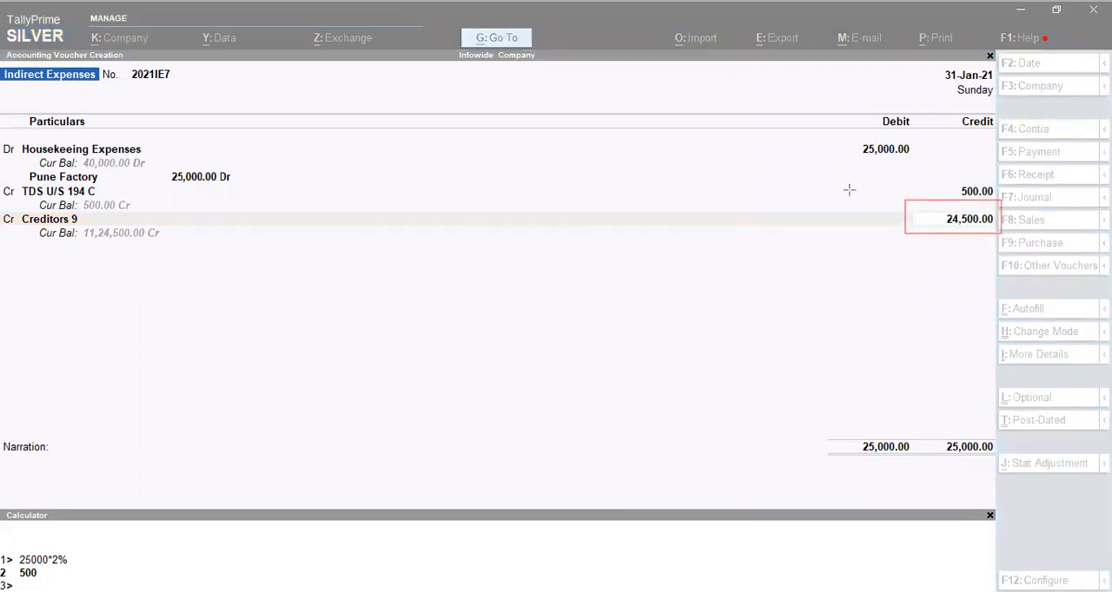
{"action": "mouse_move", "coordinate": [870, 151]}
{"action": "left_mouse_down"}
{"action": "mouse_move", "coordinate": [921, 161]}
{"action": "mouse_move", "coordinate": [999, 202]}
{"action": "left_mouse_up"}
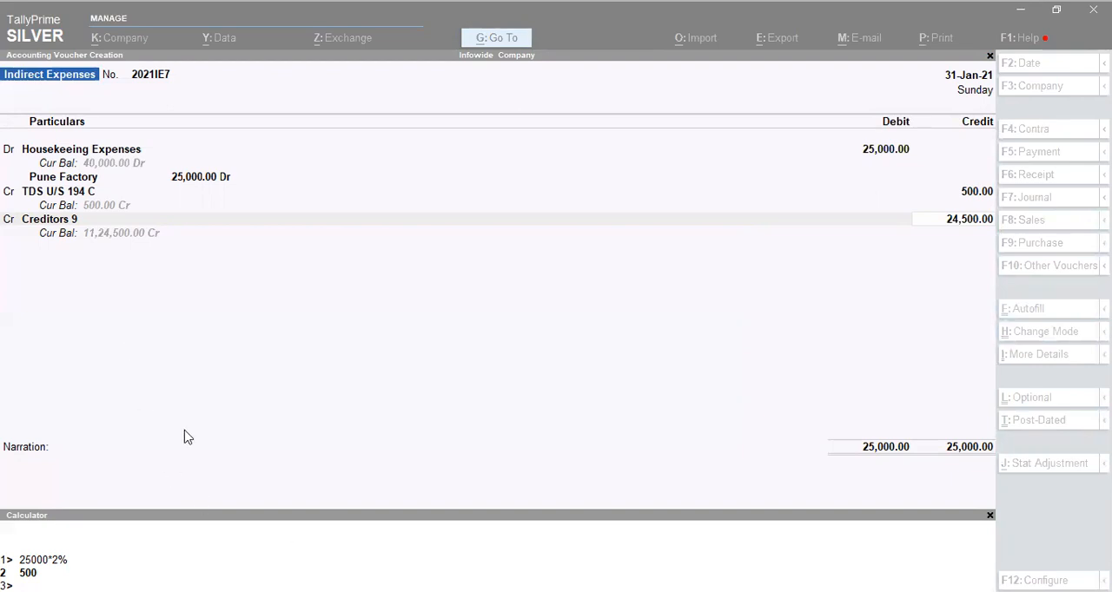
{"action": "key", "text": "Return"}
{"action": "key", "text": "Return"}
{"action": "key", "text": "Escape"}
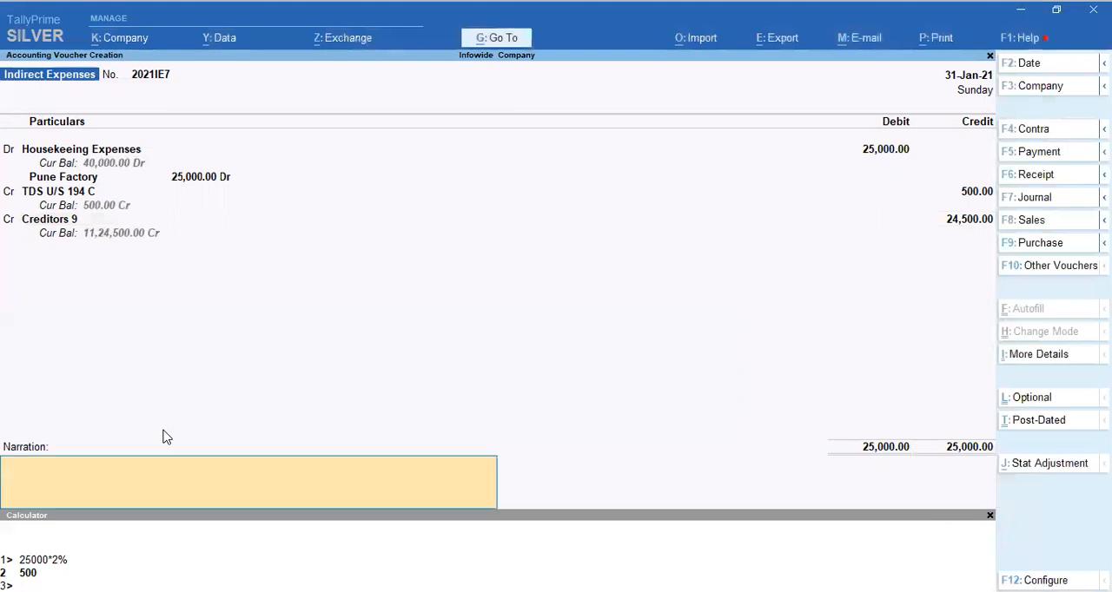
Enter the narration "Being HK Charegs for january Month", save the housekeeping voucher and return to the Gateway of Tally.
{"action": "type", "text": "Being HK Chag"}
{"action": "key", "text": "BackSpace"}
{"action": "type", "text": "r"}
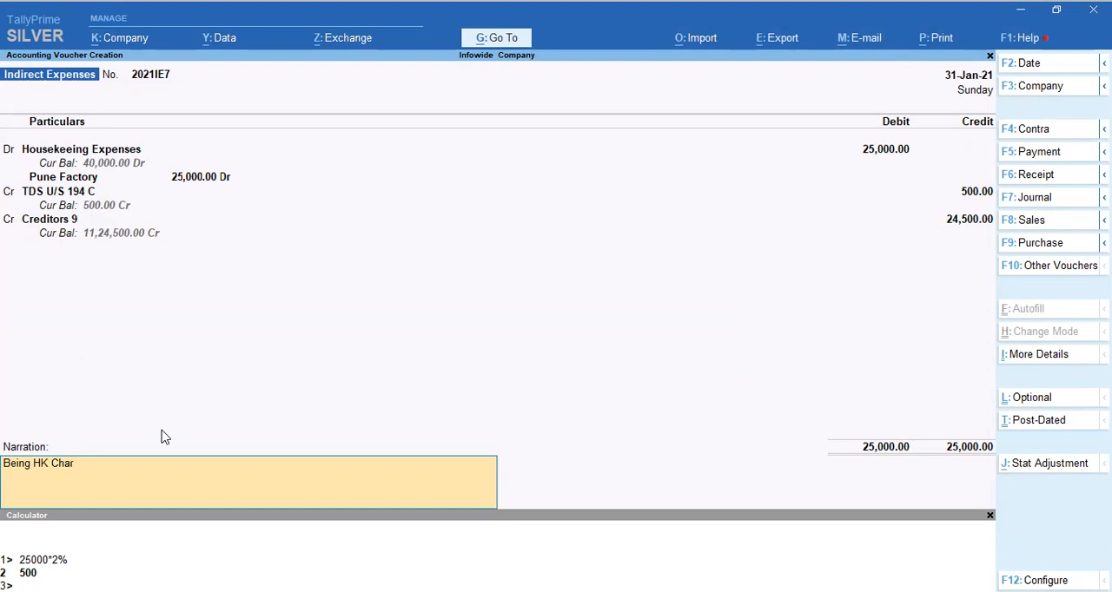
{"action": "type", "text": "egs for  january Month"}
{"action": "key", "text": "Return"}
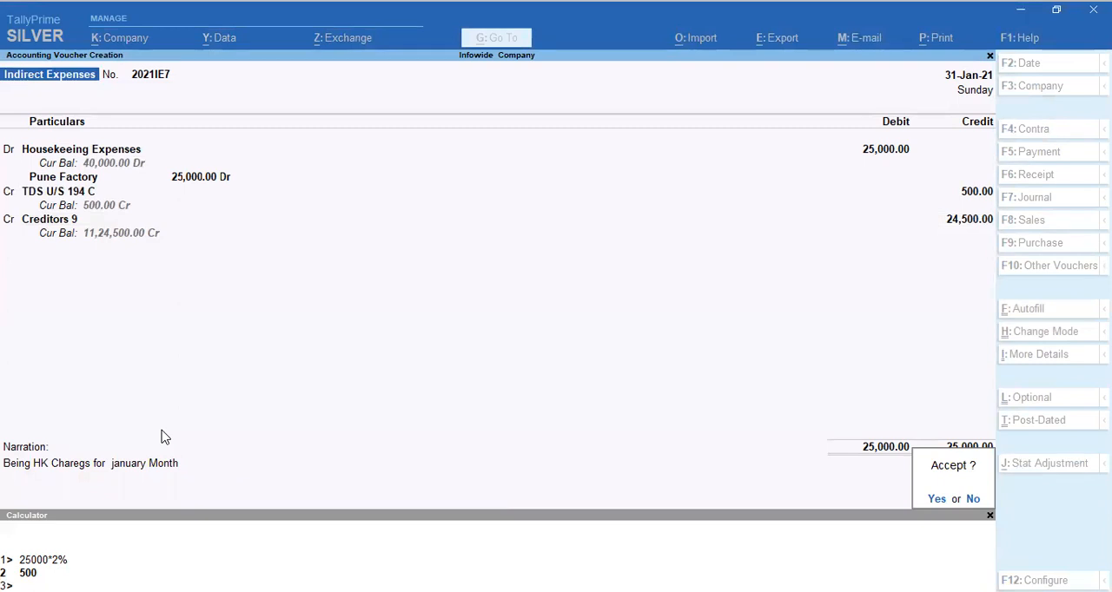
{"action": "key", "text": "Return"}
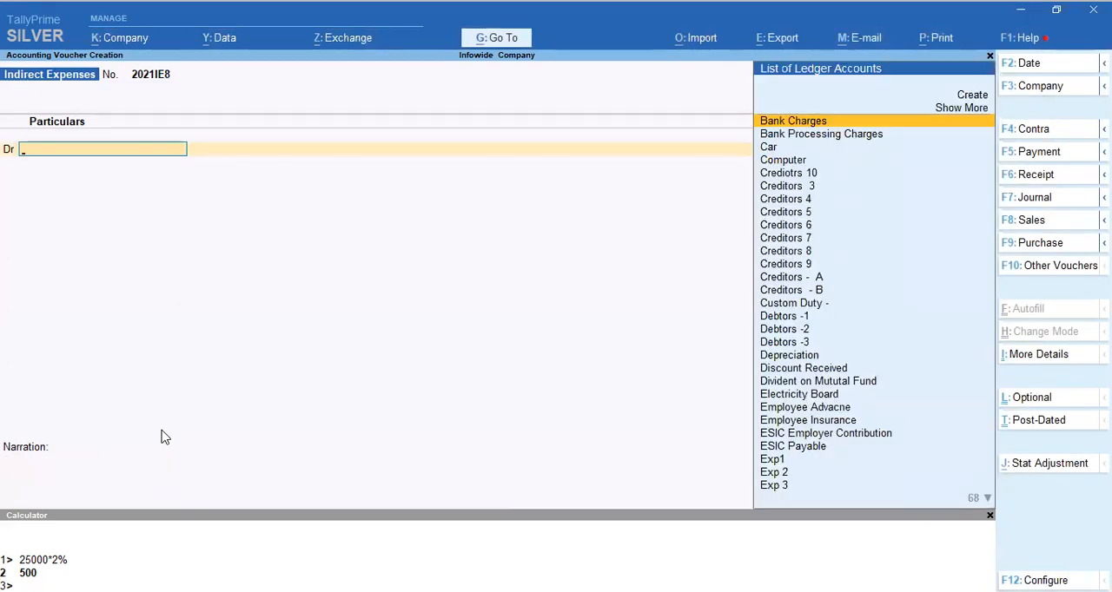
{"action": "key", "text": "Escape"}
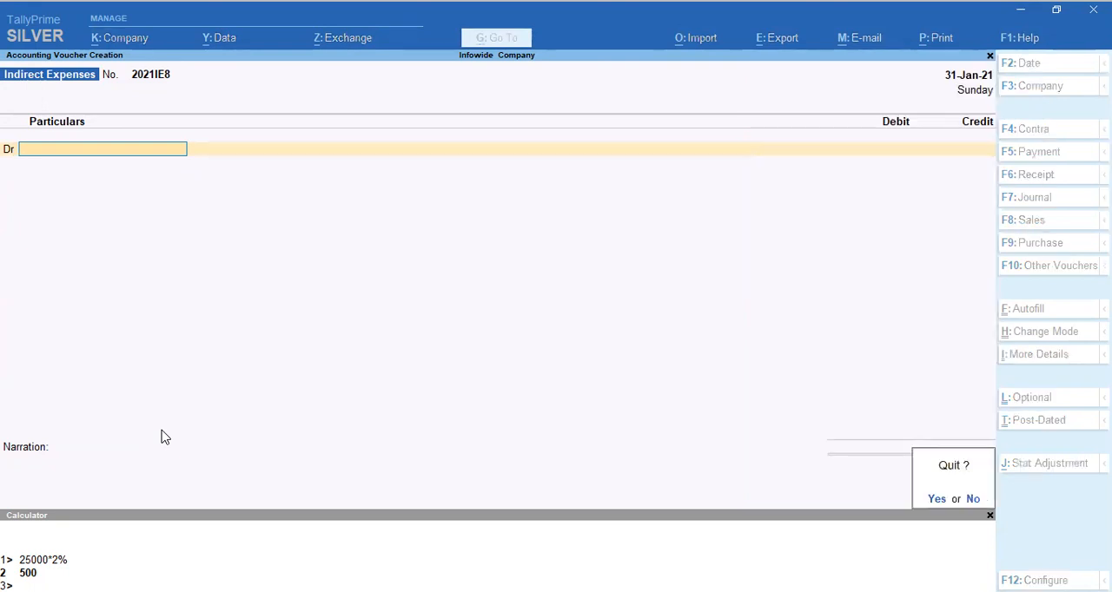
{"action": "key", "text": "y"}
{"action": "key", "text": "Escape"}
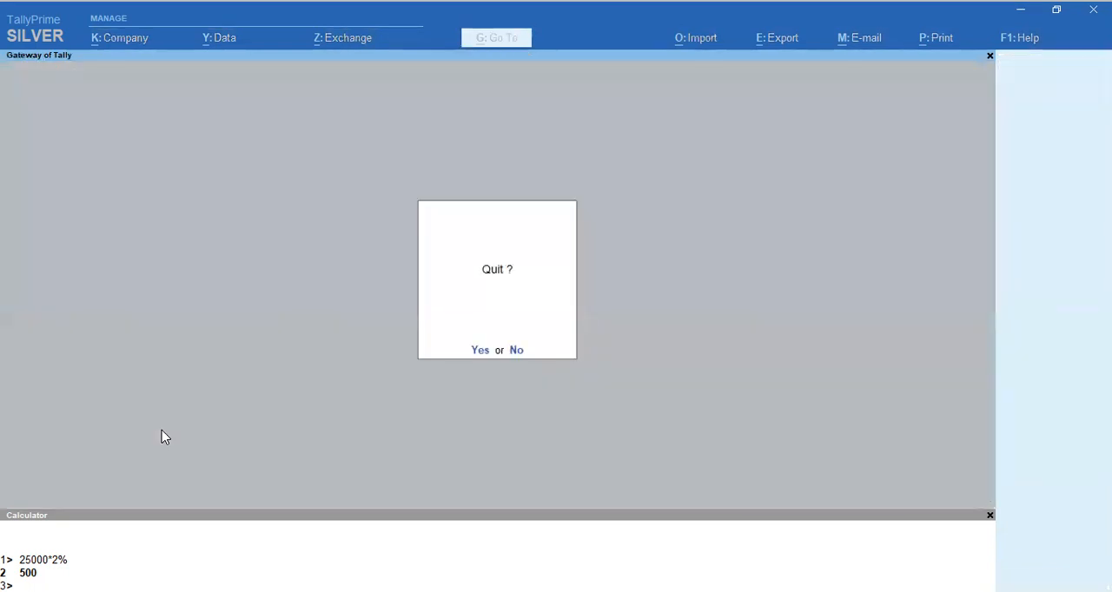
{"action": "key", "text": "n"}
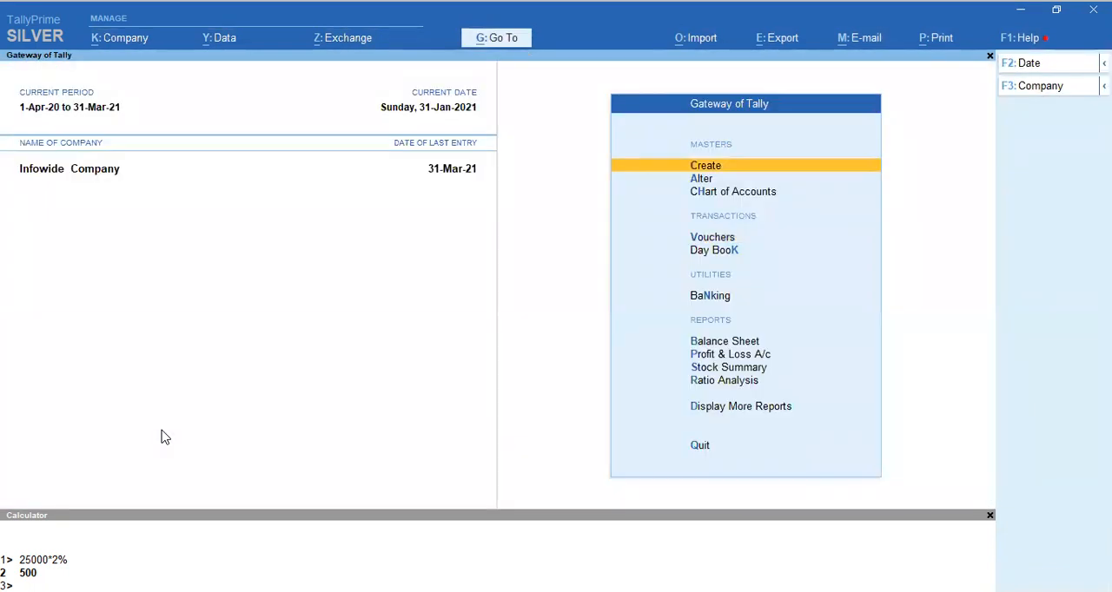
Display the Profit & Loss A/c and drill down into the Indirect Expenses group.
{"action": "key", "text": "Down"}
{"action": "key", "text": "Down"}
{"action": "key", "text": "Down"}
{"action": "key", "text": "Down"}
{"action": "key", "text": "Down"}
{"action": "key", "text": "Down"}
{"action": "key", "text": "Down"}
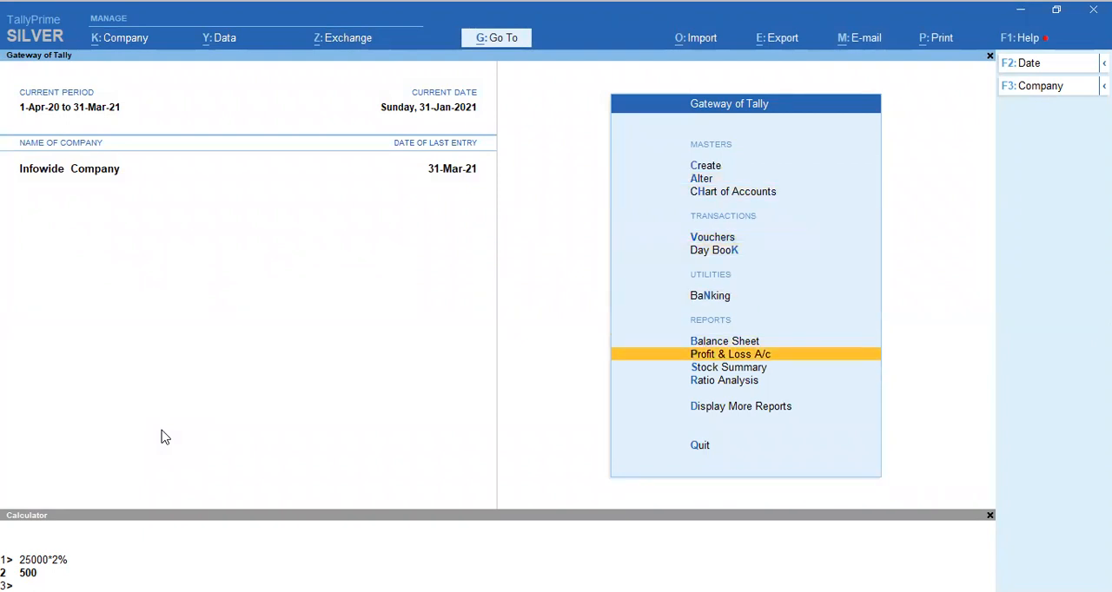
{"action": "key", "text": "Return"}
{"action": "key", "text": "Down"}
{"action": "key", "text": "Down"}
{"action": "key", "text": "Down"}
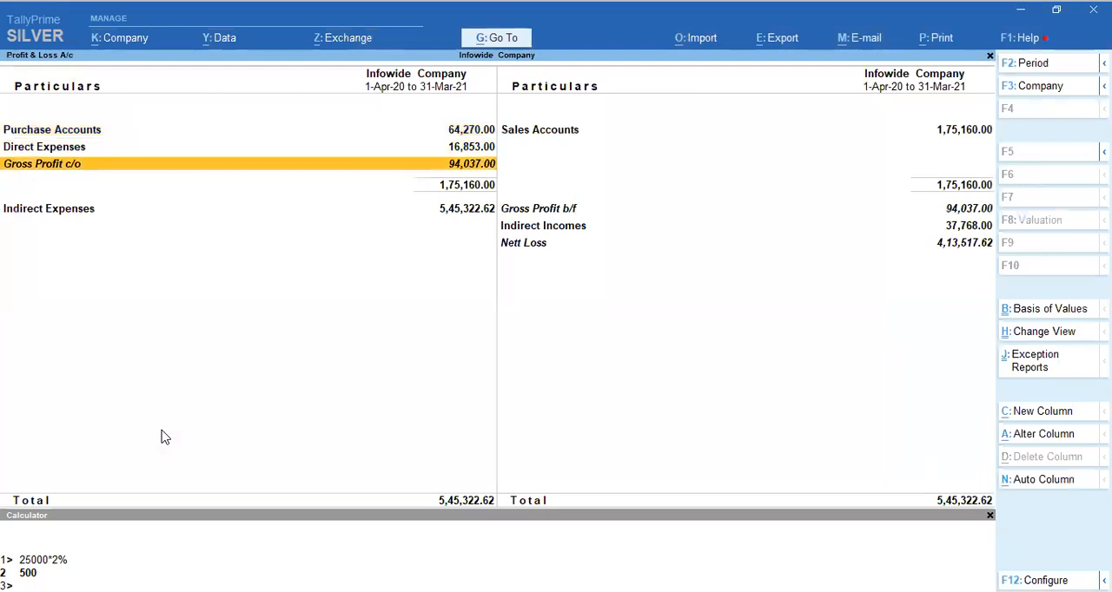
{"action": "key", "text": "Return"}
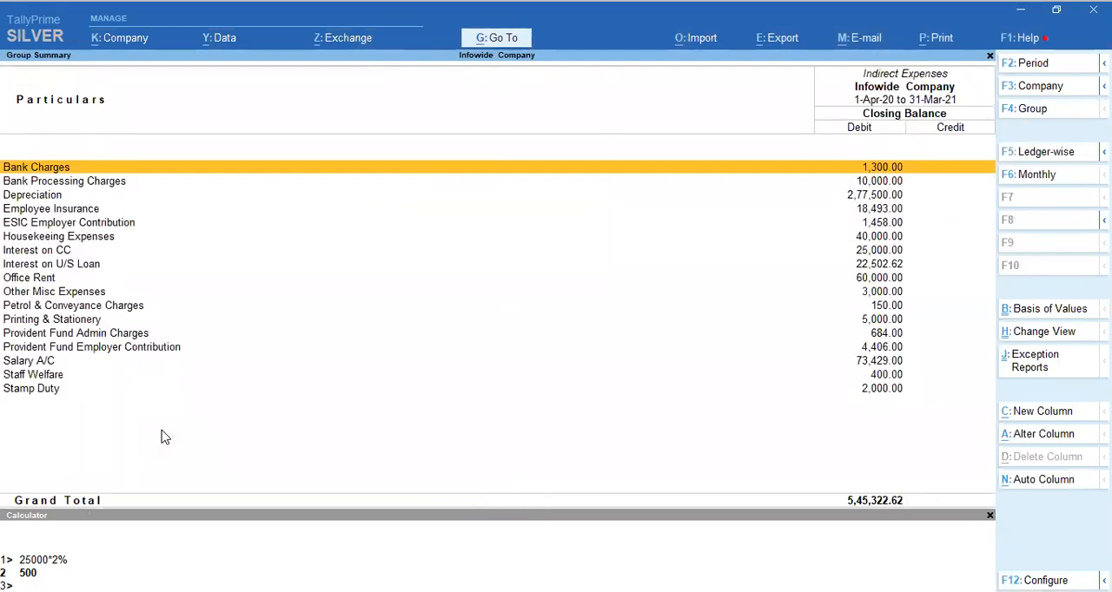
Examine the January vouchers of the Housekeeing Expenses ledger and return to the Gateway of Tally.
{"action": "key", "text": "Down"}
{"action": "key", "text": "Down"}
{"action": "key", "text": "Down"}
{"action": "key", "text": "Down"}
{"action": "key", "text": "Down"}
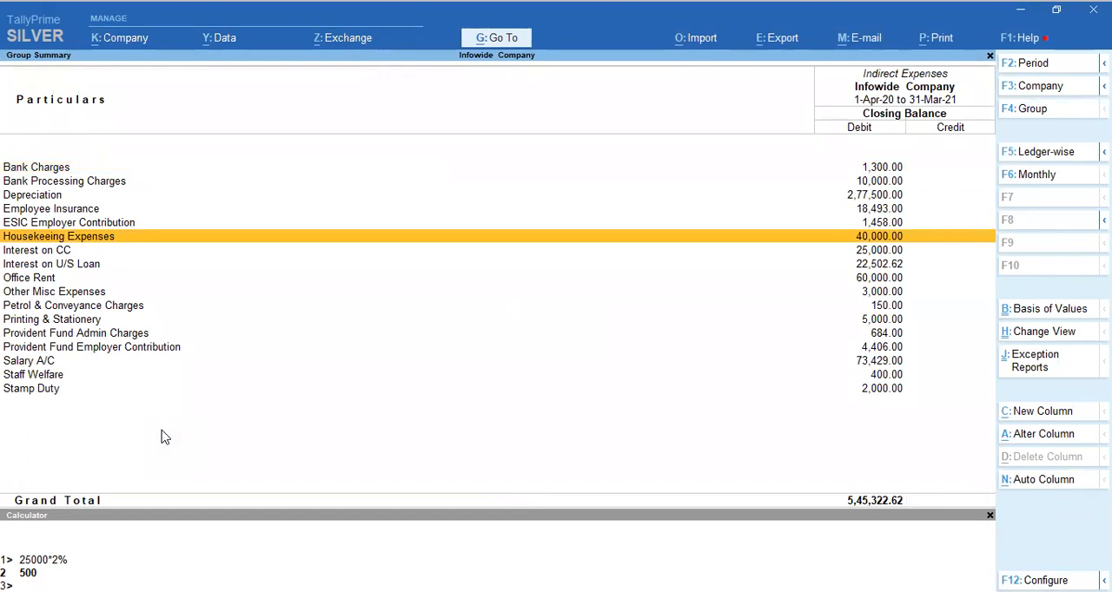
{"action": "key", "text": "Return"}
{"action": "key", "text": "Up"}
{"action": "key", "text": "Up"}
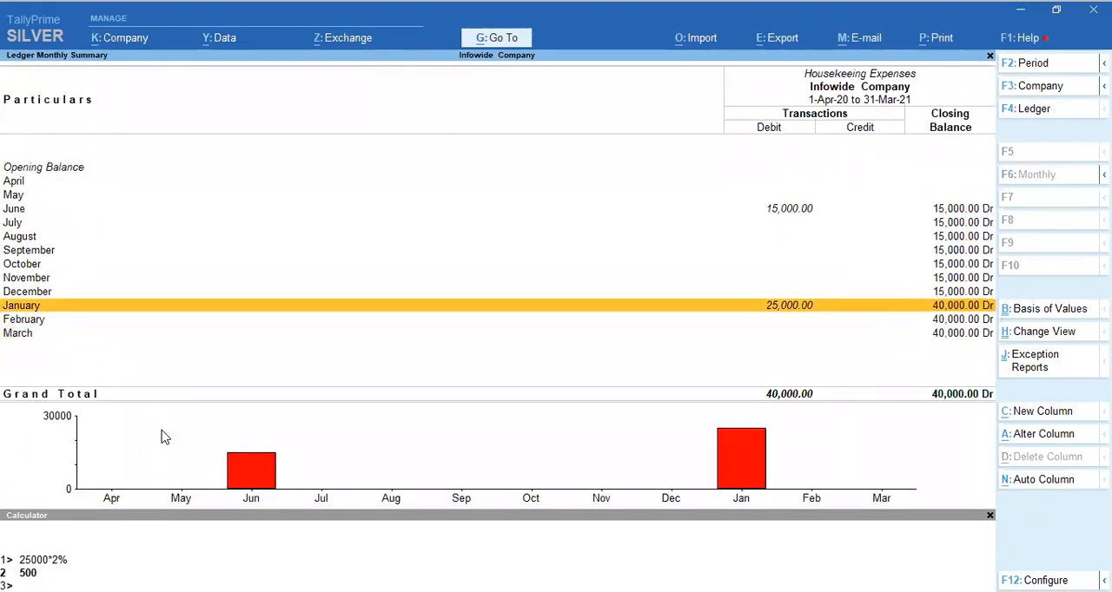
{"action": "key", "text": "Return"}
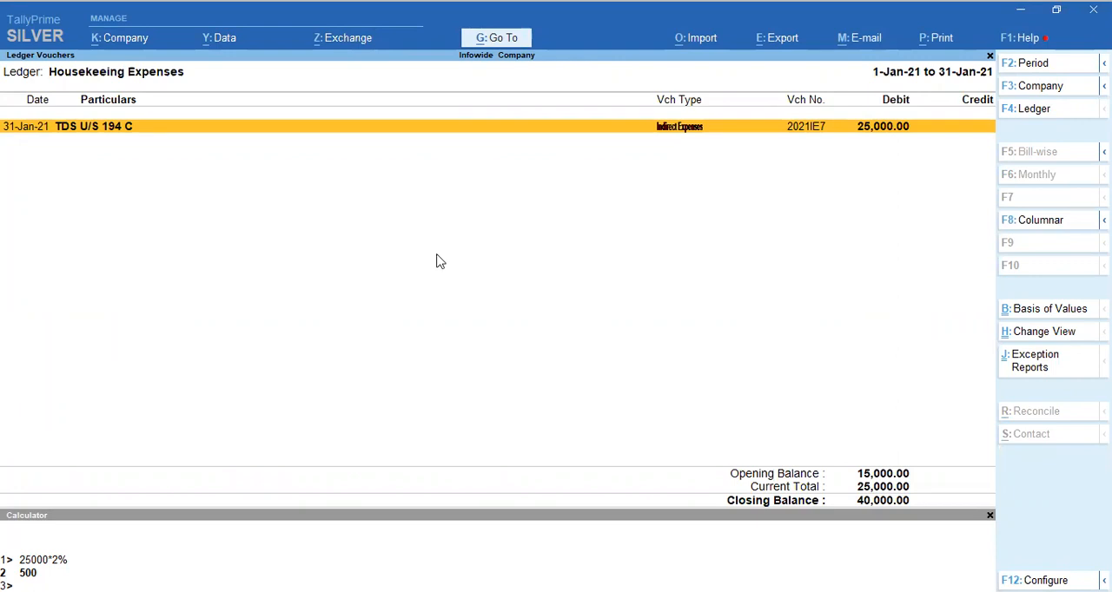
{"action": "key", "text": "Escape"}
{"action": "key", "text": "Escape"}
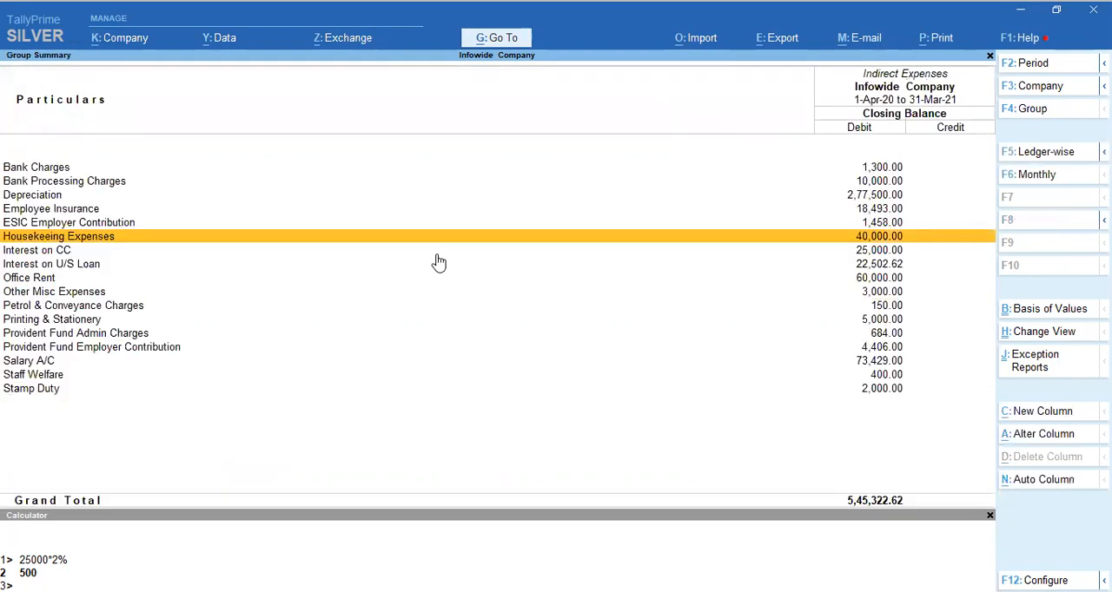
{"action": "key", "text": "Escape"}
{"action": "key", "text": "Escape"}
Display the Balance Sheet and drill down into the Current Liabilities group.
{"action": "key", "text": "Up"}
{"action": "key", "text": "Return"}
{"action": "key", "text": "Down"}
{"action": "key", "text": "Down"}
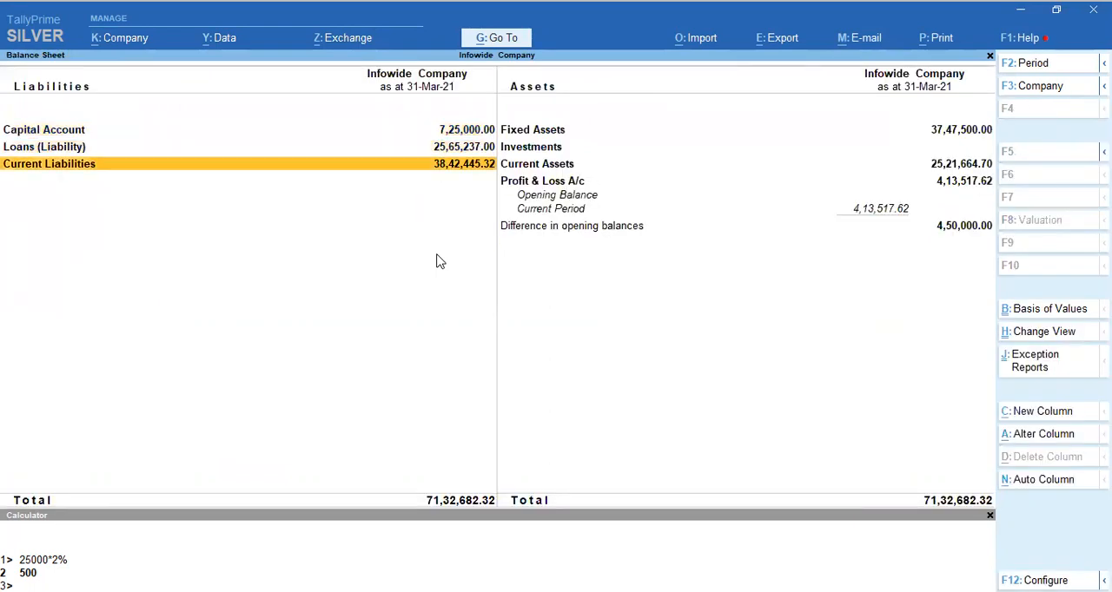
{"action": "key", "text": "Up"}
Examine the January vouchers of the Creditors 9 ledger under Sundry Creditors.
{"action": "key", "text": "Down"}
{"action": "key", "text": "Return"}
{"action": "key", "text": "Down"}
{"action": "key", "text": "Down"}
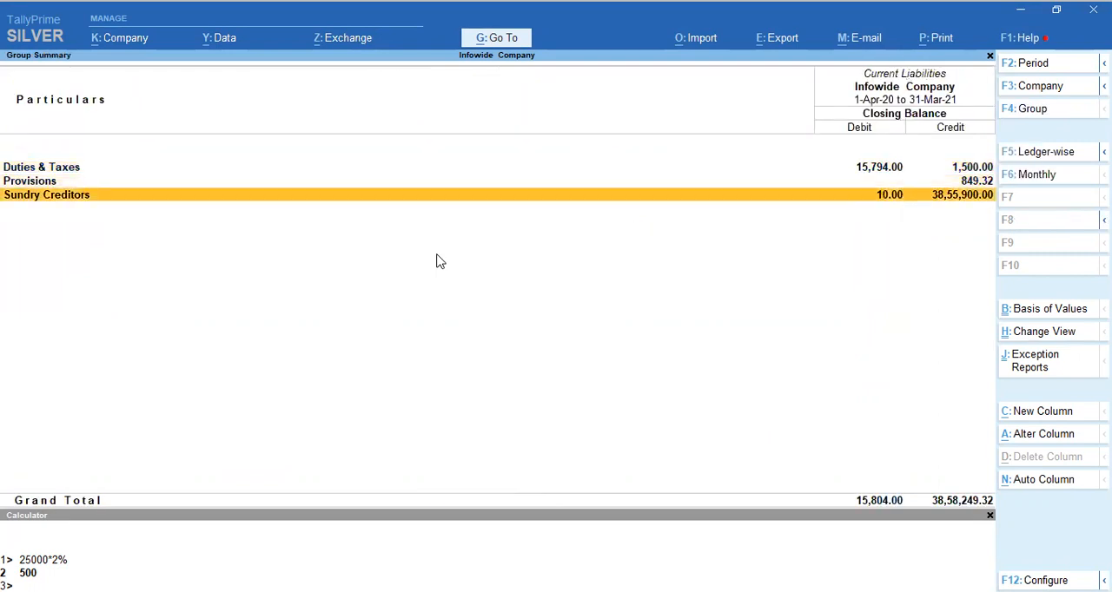
{"action": "key", "text": "Return"}
{"action": "key", "text": "Down"}
{"action": "key", "text": "Down"}
{"action": "key", "text": "Down"}
{"action": "key", "text": "Down"}
{"action": "key", "text": "Down"}
{"action": "key", "text": "Down"}
{"action": "key", "text": "Down"}
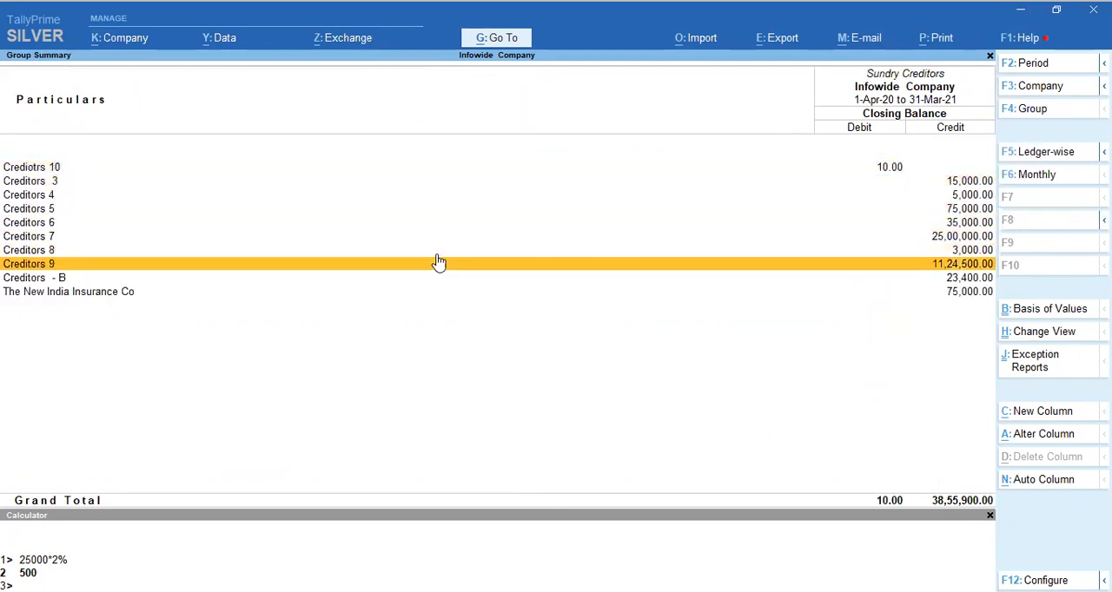
{"action": "key", "text": "Return"}
{"action": "key", "text": "Up"}
{"action": "key", "text": "Up"}
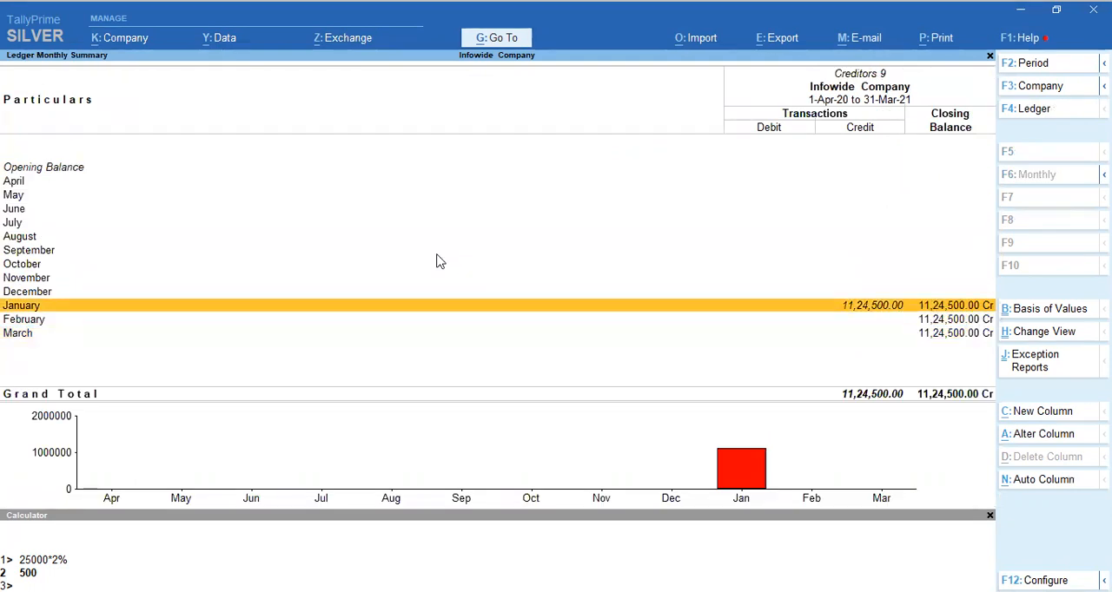
{"action": "key", "text": "Return"}
{"action": "key", "text": "Down"}
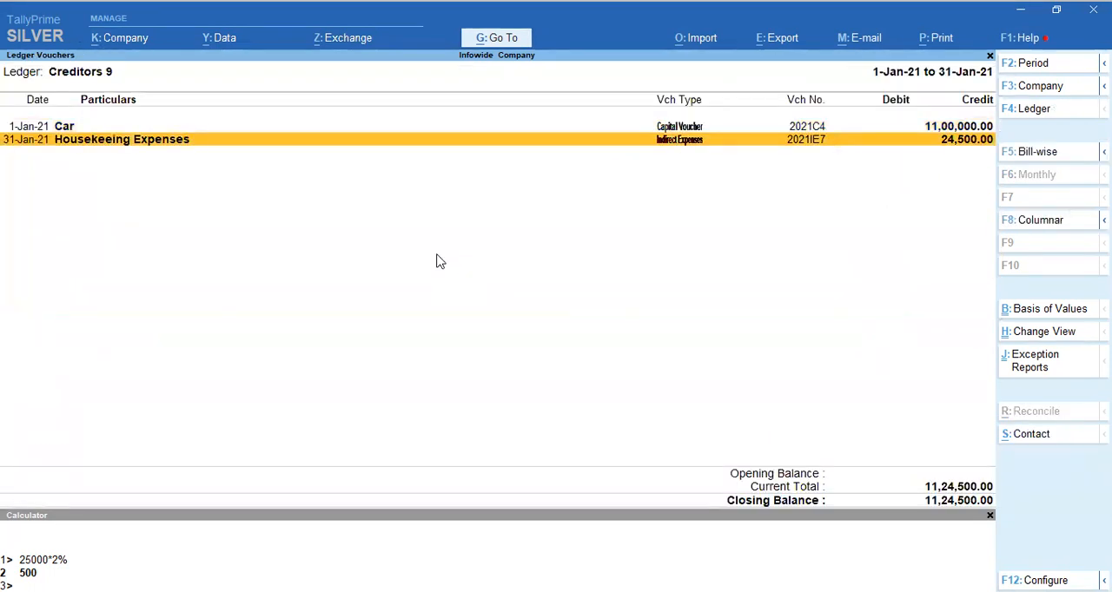
{"action": "key", "text": "Up"}
{"action": "key", "text": "Down"}
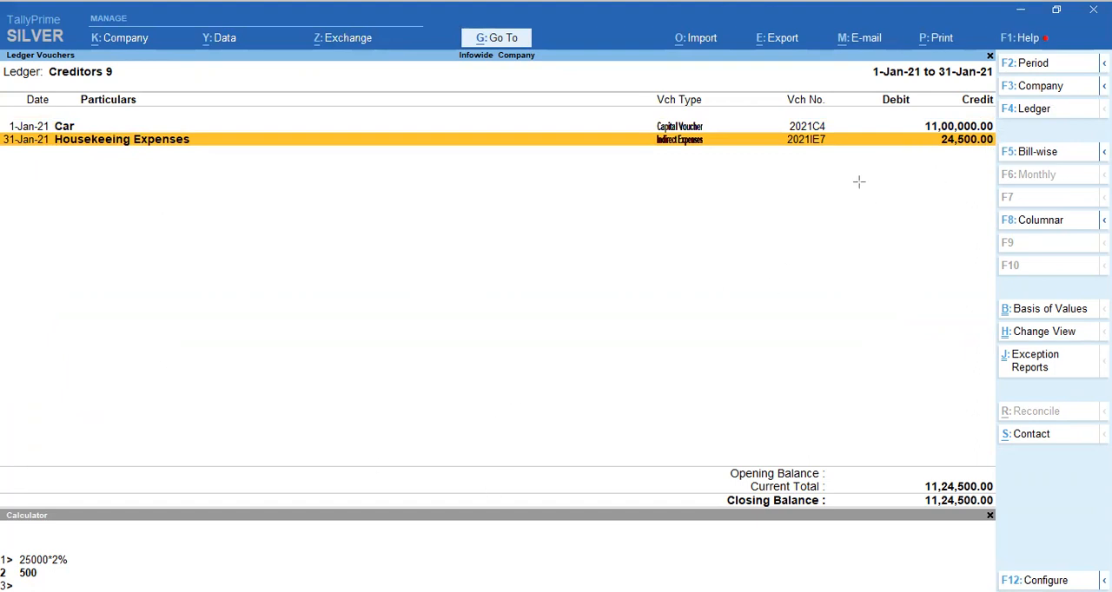
{"action": "left_click_drag", "start_coordinate": [924, 126], "coordinate": [996, 151]}
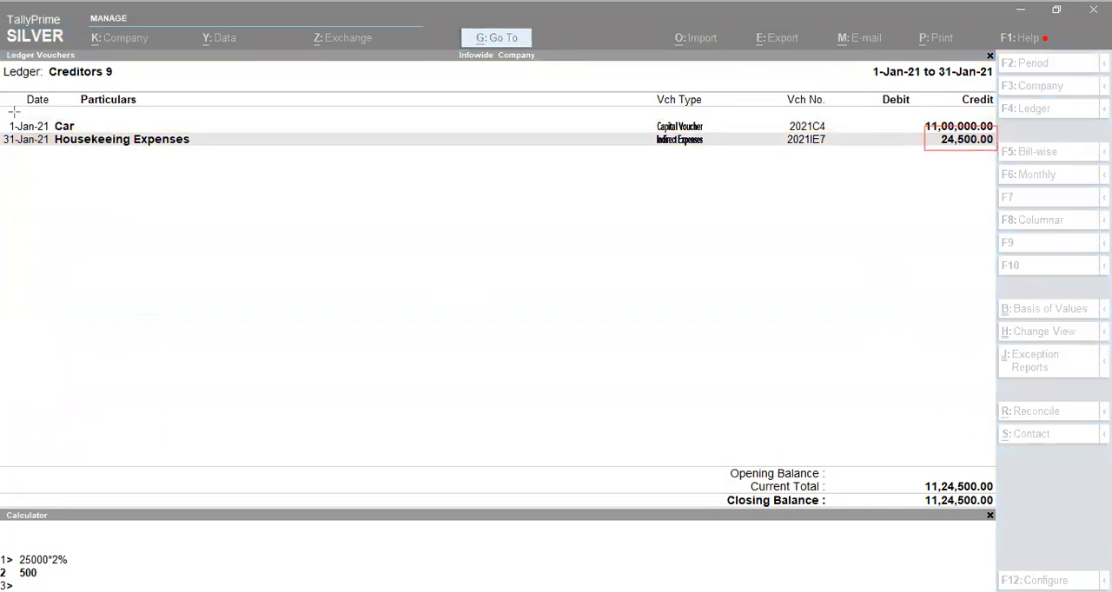
{"action": "mouse_move", "coordinate": [9, 110]}
{"action": "left_mouse_down"}
{"action": "mouse_move", "coordinate": [964, 110]}
{"action": "mouse_move", "coordinate": [1010, 132]}
{"action": "left_mouse_up"}
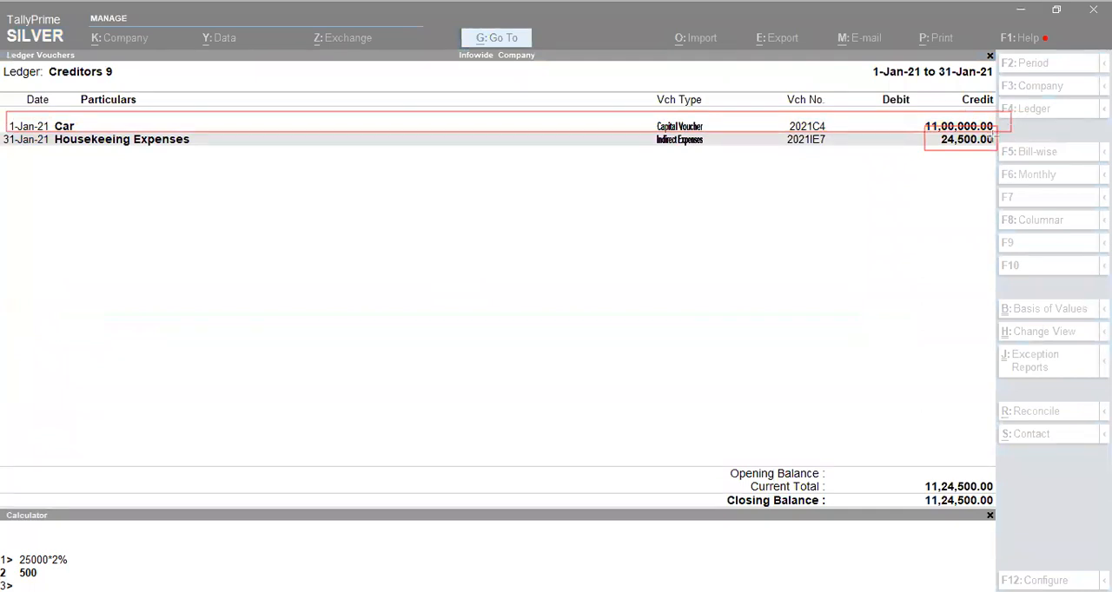
{"action": "left_click", "coordinate": [718, 548]}
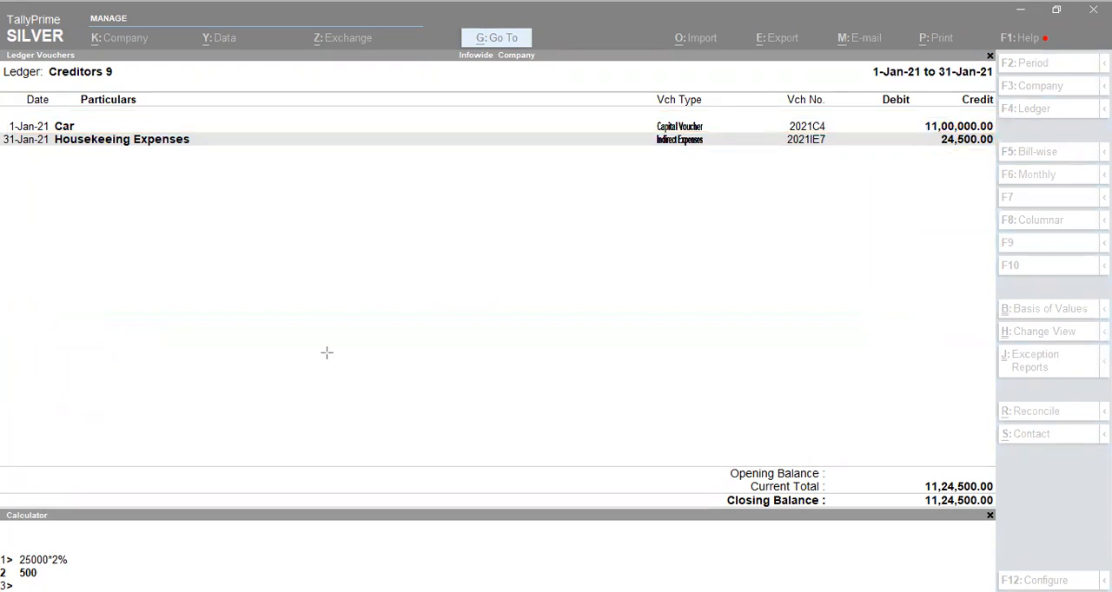
{"action": "left_click", "coordinate": [141, 382]}
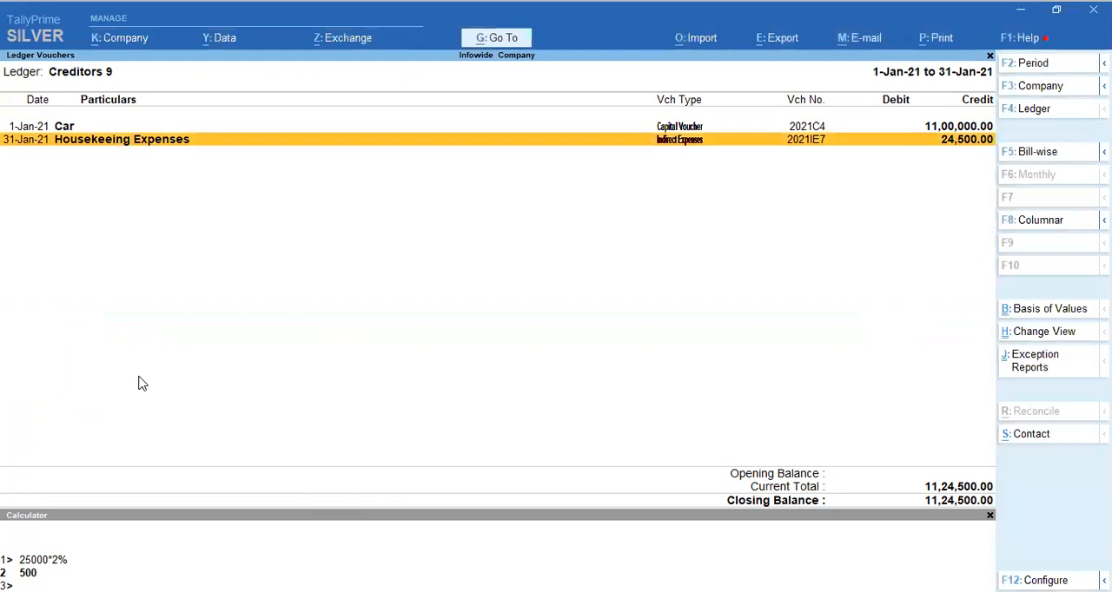
Examine the monthly summary of TDS U/S 194 C under Duties & Taxes, TDS Payable, and return to the Gateway of Tally.
{"action": "key", "text": "Escape"}
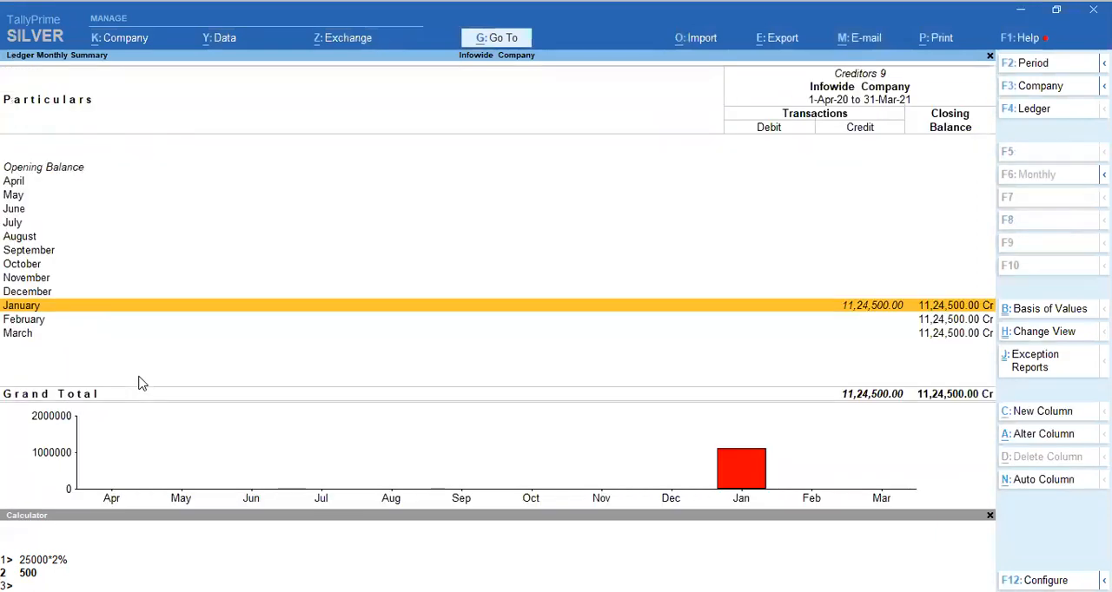
{"action": "key", "text": "Escape"}
{"action": "key", "text": "Escape"}
{"action": "key", "text": "Up"}
{"action": "key", "text": "Up"}
{"action": "key", "text": "Return"}
{"action": "key", "text": "Down"}
{"action": "key", "text": "Return"}
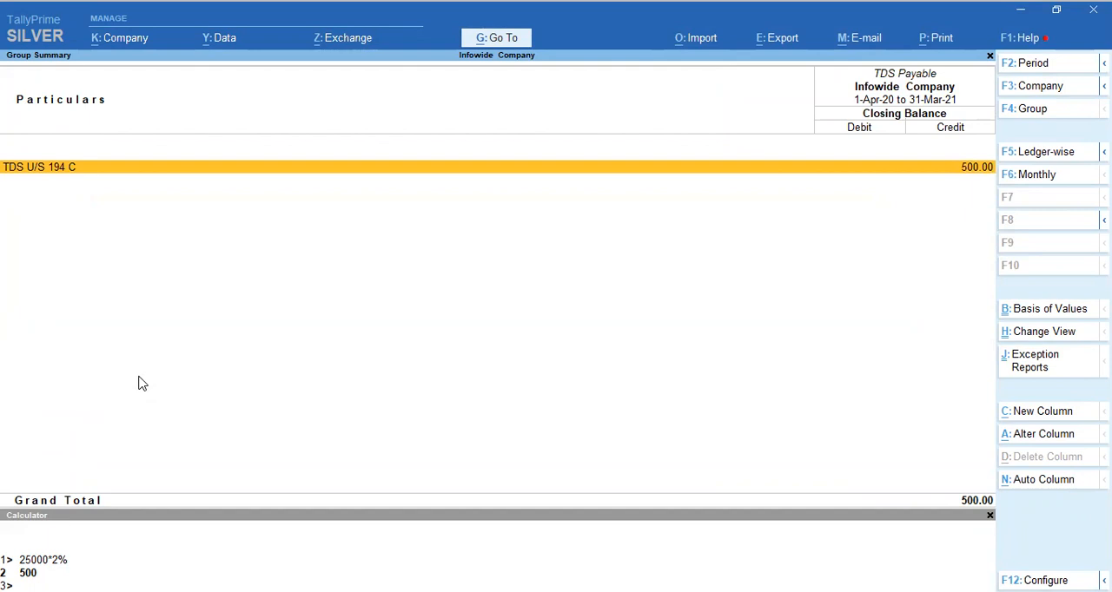
{"action": "key", "text": "Return"}
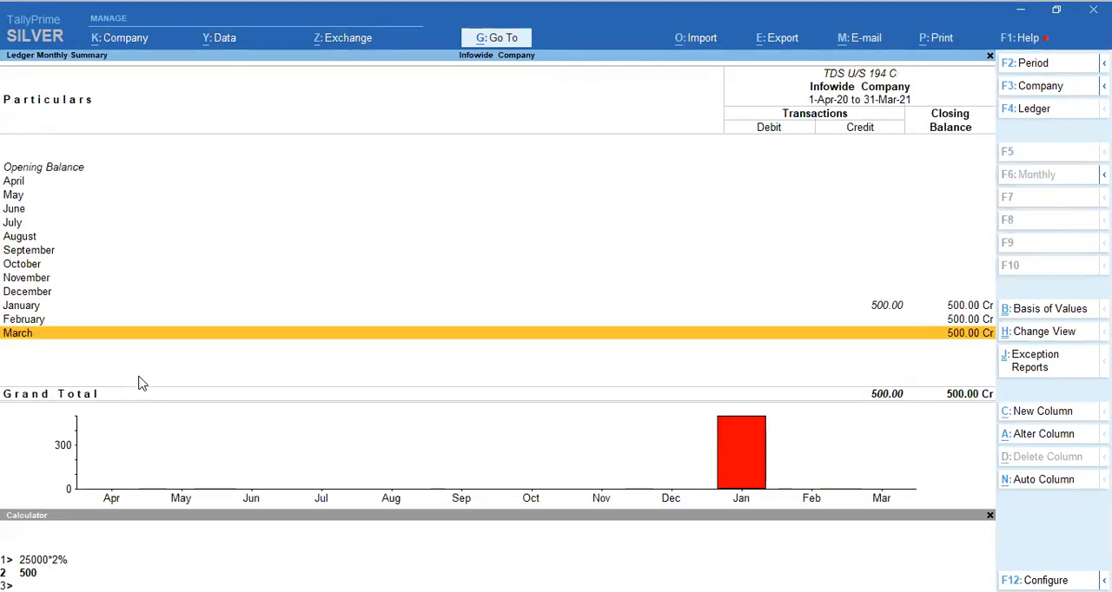
{"action": "key", "text": "Escape"}
{"action": "key", "text": "Escape"}
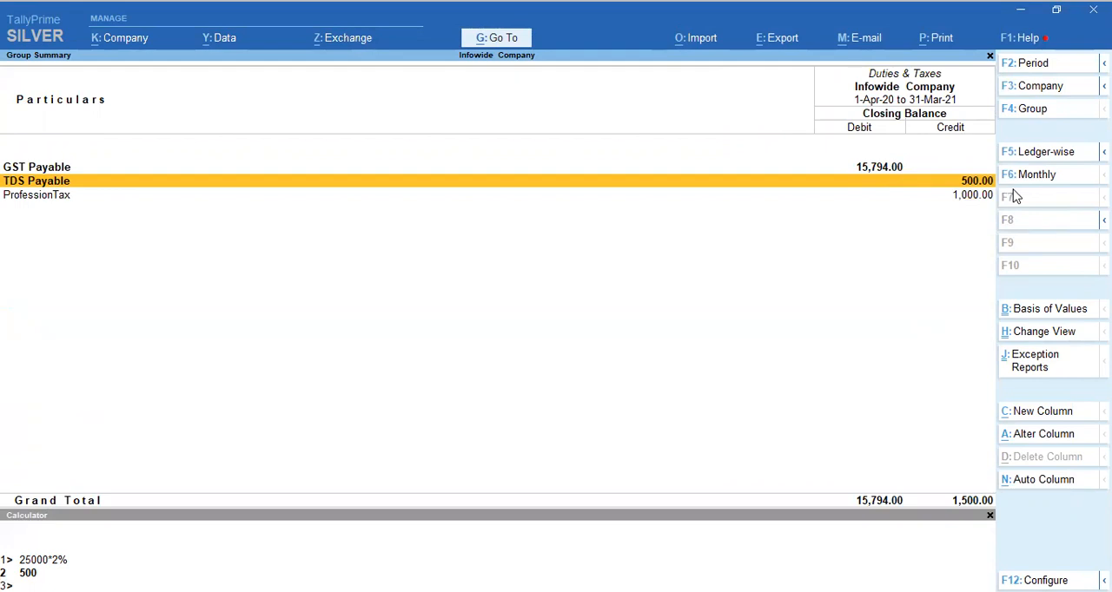
{"action": "key", "text": "Escape"}
{"action": "key", "text": "Escape"}
{"action": "key", "text": "Escape"}
{"action": "key", "text": "Escape"}
{"action": "key", "text": "Escape"}
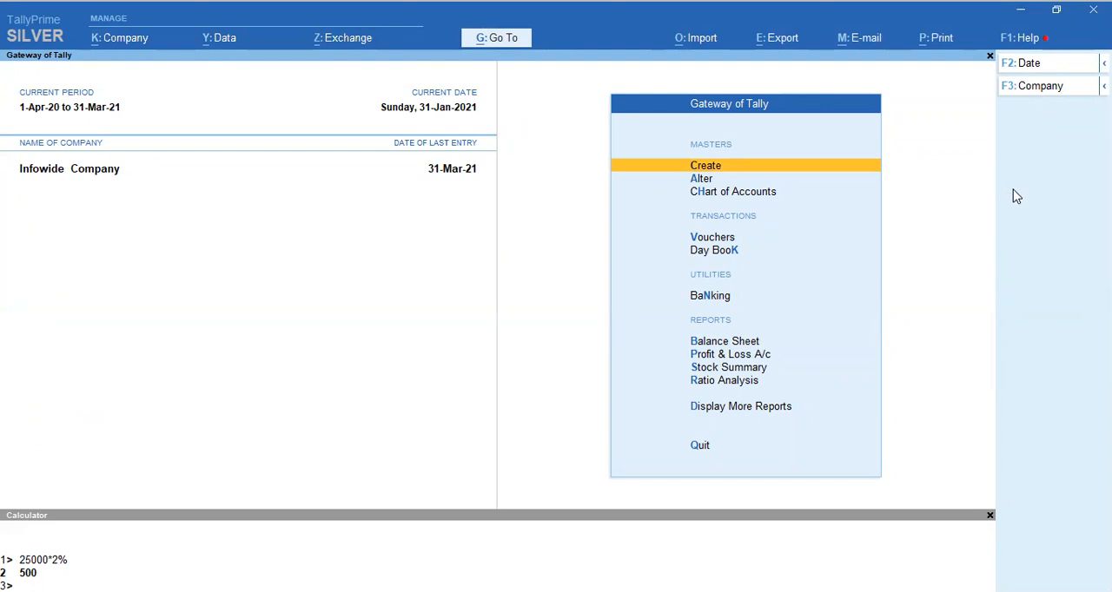
Start a new accounting voucher of the Indirect Expenses type.
{"action": "key", "text": "v"}
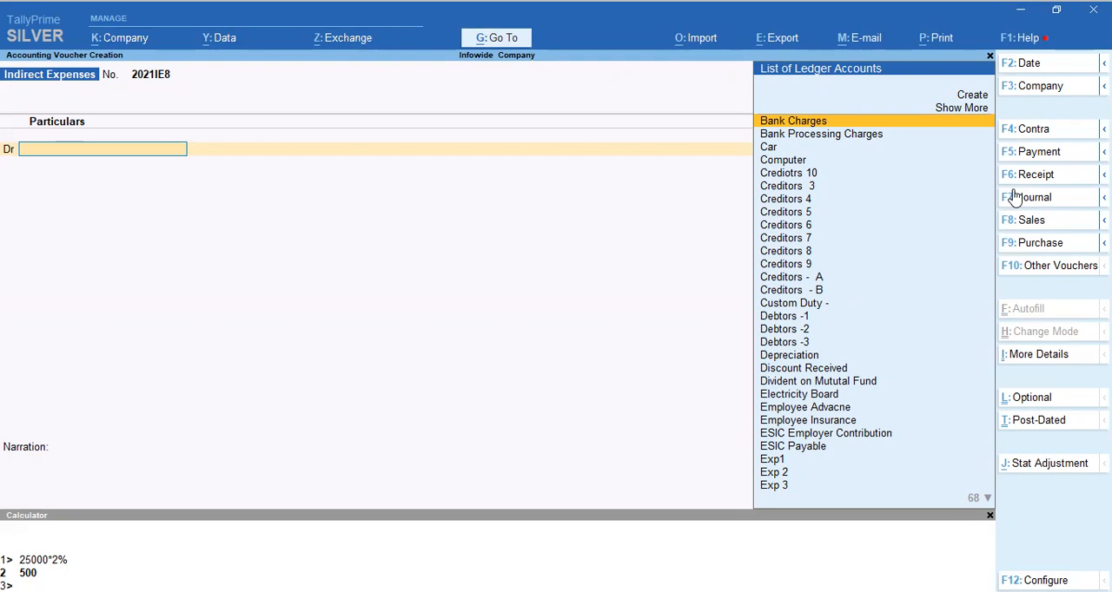
{"action": "left_click", "coordinate": [1016, 197]}
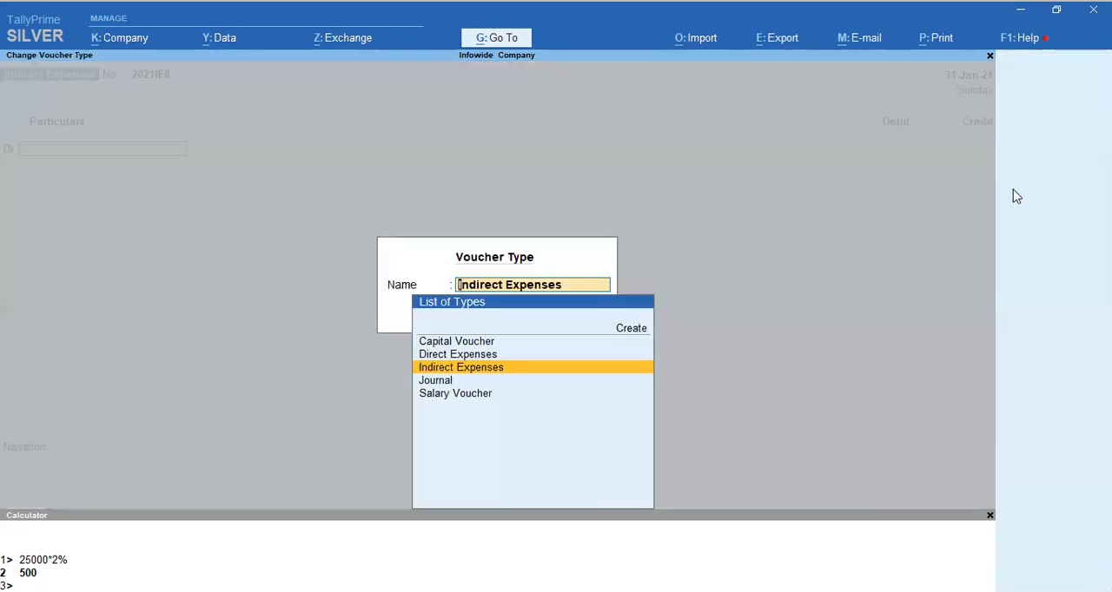
{"action": "key", "text": "Down"}
{"action": "key", "text": "Up"}
{"action": "key", "text": "Return"}
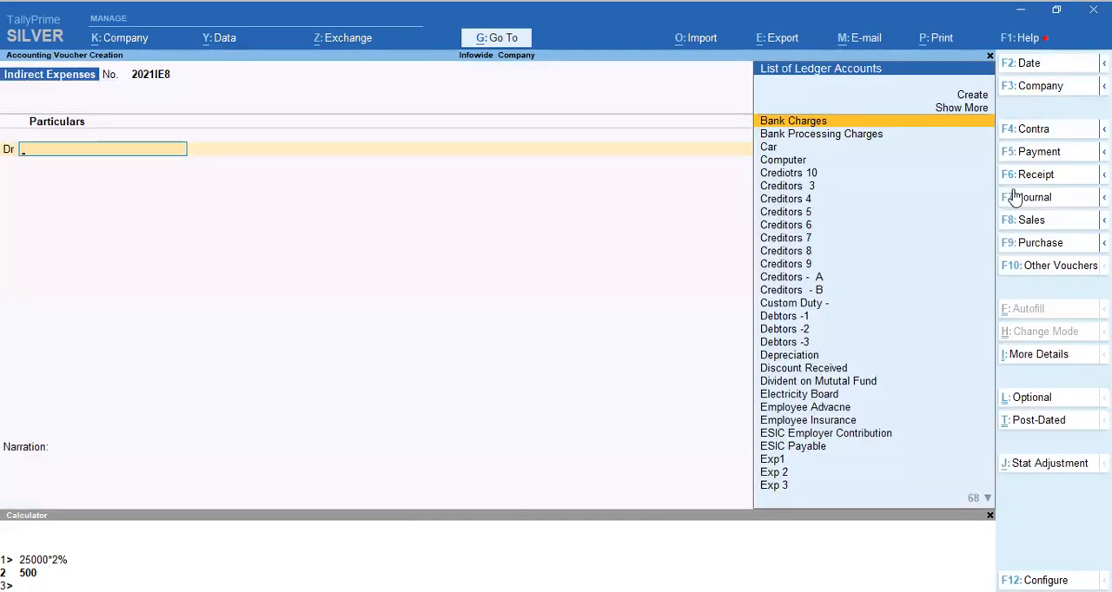
Debit Office Rent with 50,000 allocated to Mumbai Factory and credit Creditors 6 with 50,000.
{"action": "type", "text": "Re"}
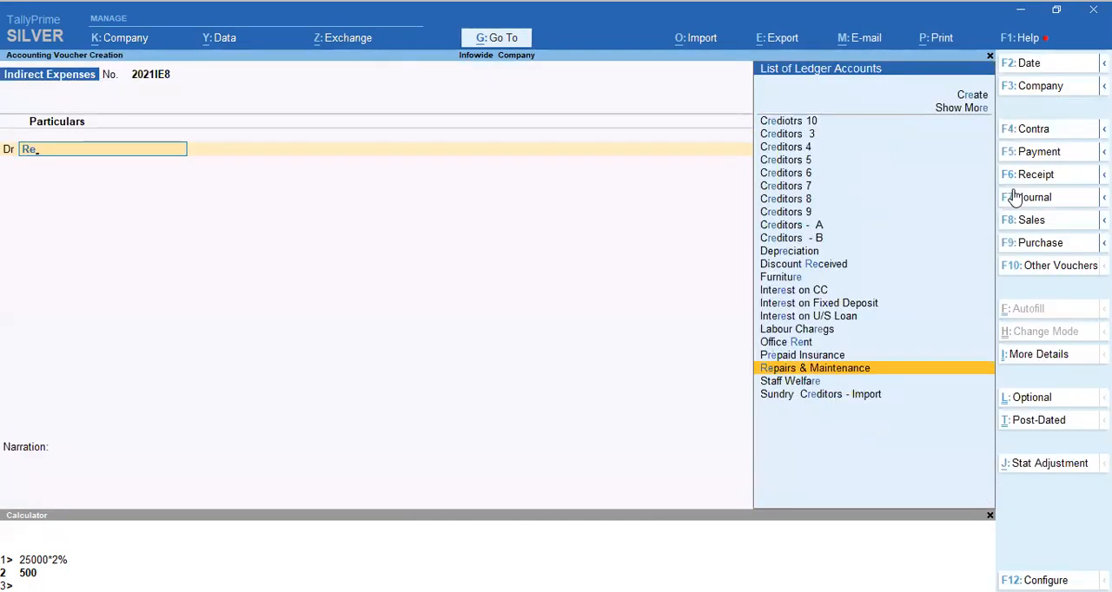
{"action": "key", "text": "Up"}
{"action": "key", "text": "Up"}
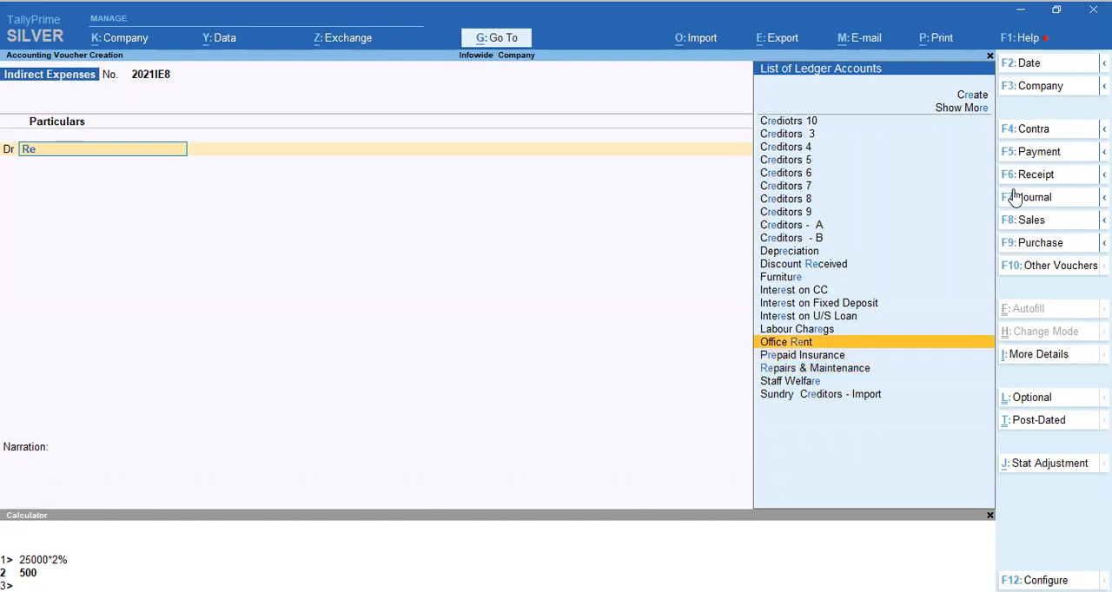
{"action": "key", "text": "Return"}
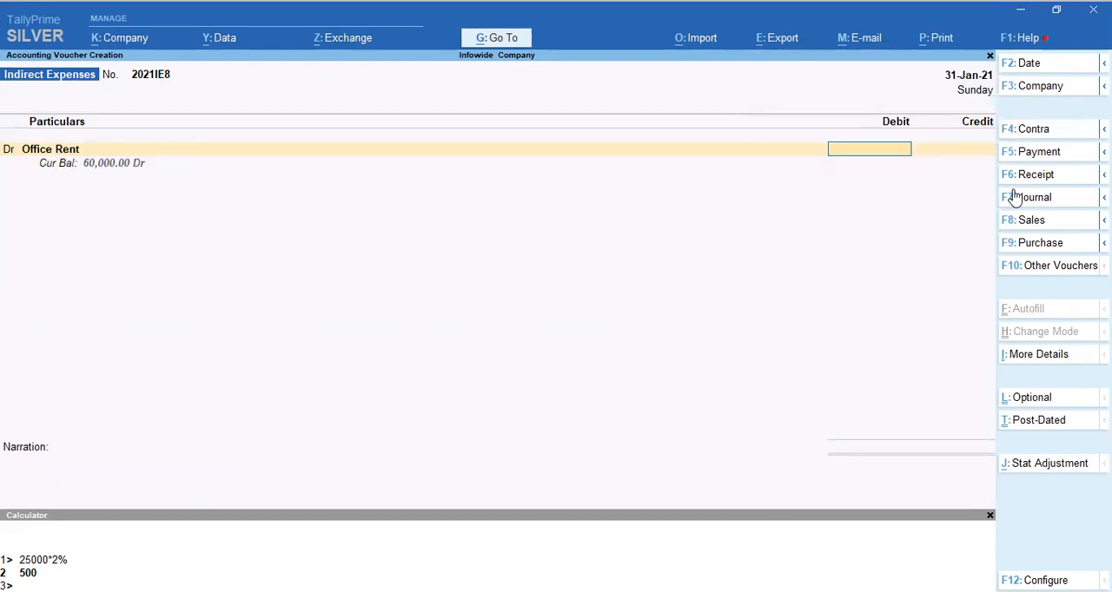
{"action": "type", "text": "50000"}
{"action": "key", "text": "Return"}
{"action": "key", "text": "Return"}
{"action": "key", "text": "Return"}
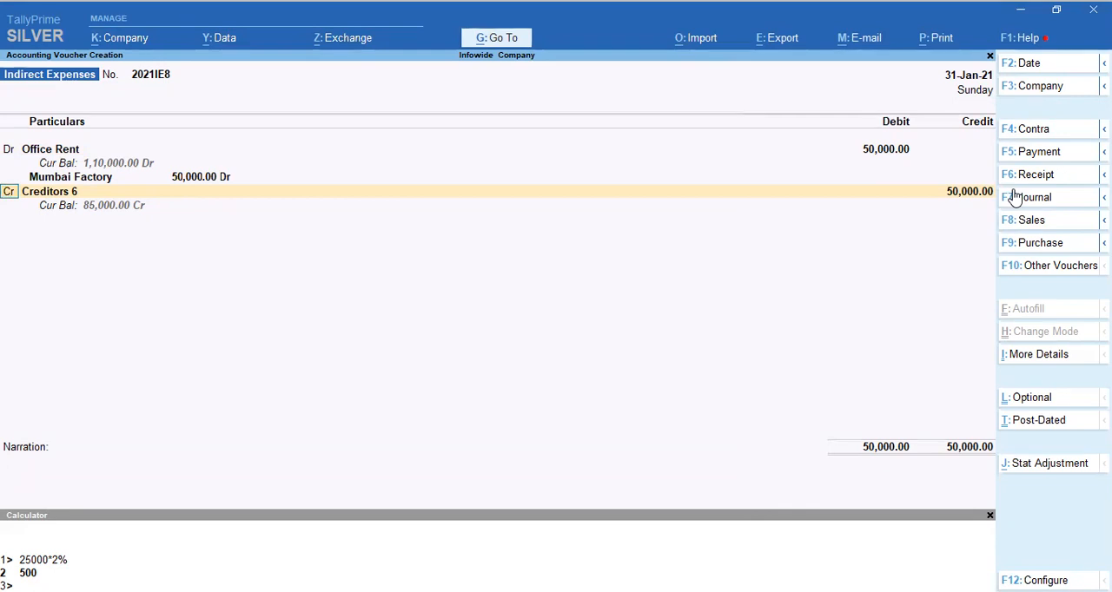
Start a new ledger named TDS U/S 194 I from the credit line holding Creditors 6.
{"action": "key", "text": "Return"}
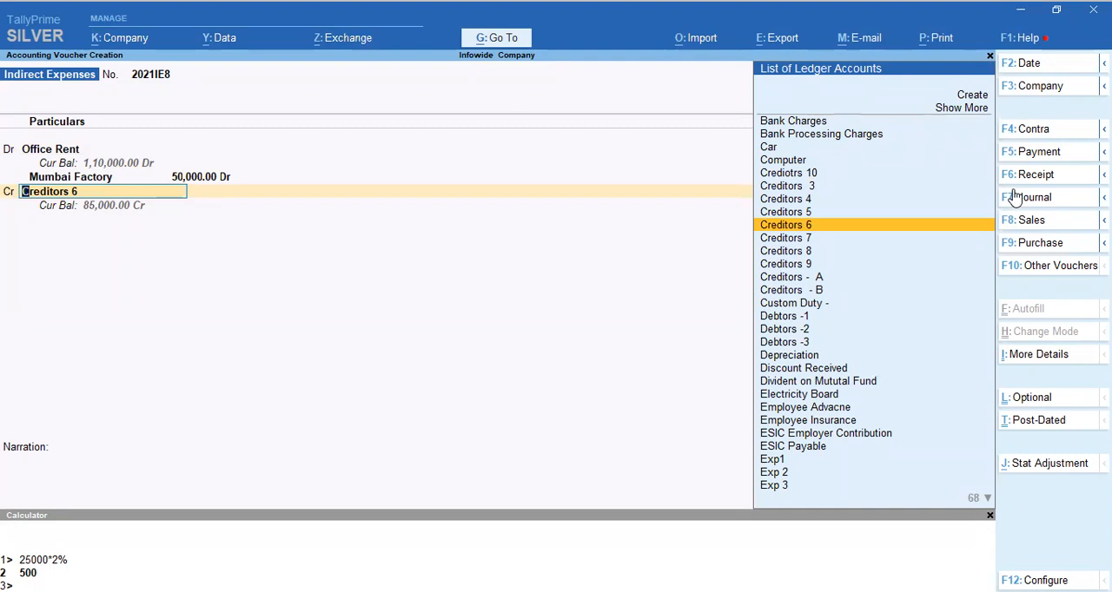
{"action": "key", "text": "alt+c"}
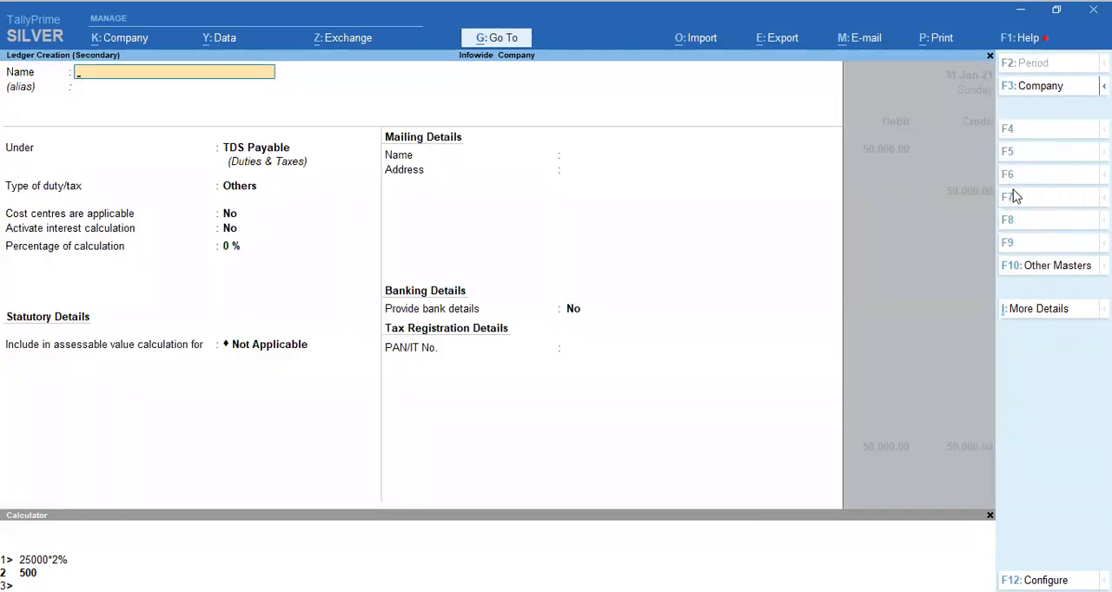
{"action": "type", "text": "TDS U/S 194 I"}
{"action": "key", "text": "Return"}
{"action": "key", "text": "Return"}
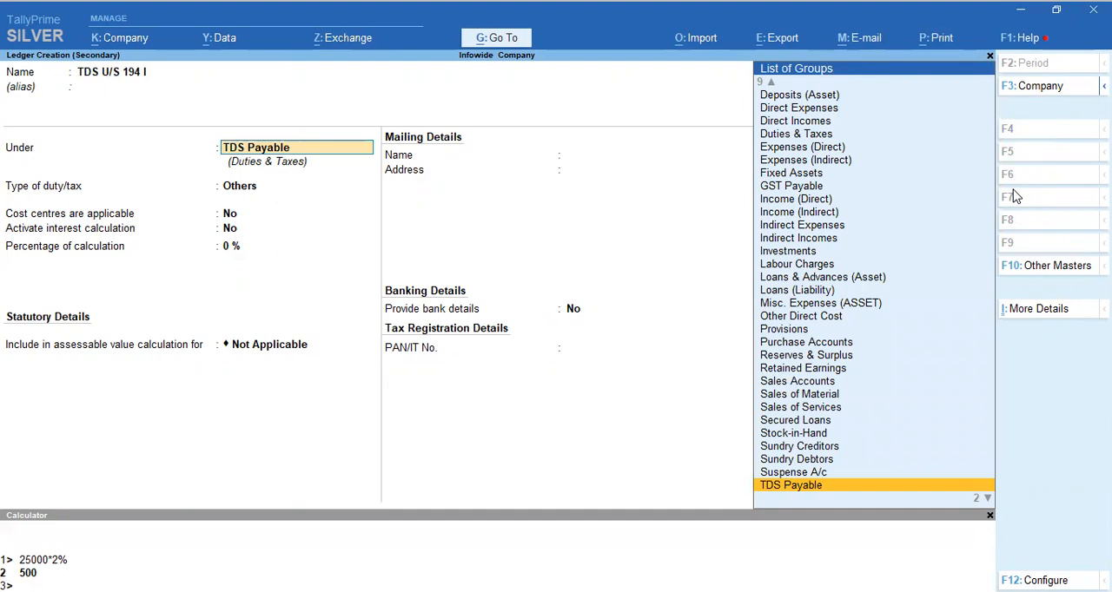
Save the ledger under TDS Payable with duty type Others and credit it with 5,000.
{"action": "key", "text": "Return"}
{"action": "key", "text": "Return"}
{"action": "key", "text": "Return"}
{"action": "key", "text": "Return"}
{"action": "key", "text": "Return"}
{"action": "key", "text": "Return"}
{"action": "key", "text": "Return"}
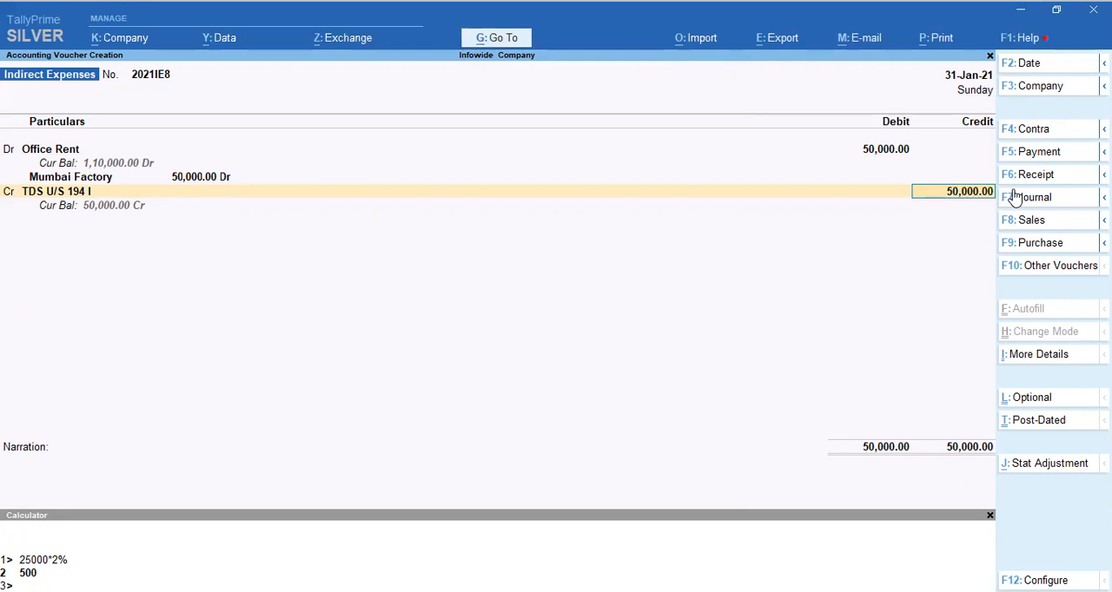
{"action": "type", "text": "5000"}
{"action": "key", "text": "Return"}
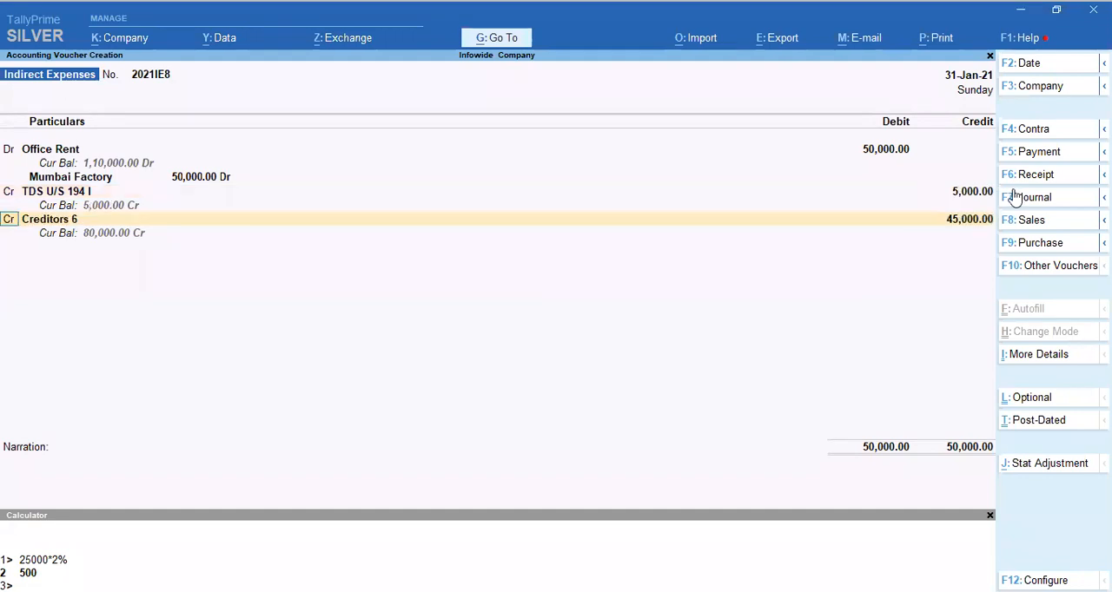
Credit Creditors 5 with 45,000 and allocate it to a new bill reference named Jan 21 Rent.
{"action": "key", "text": "Return"}
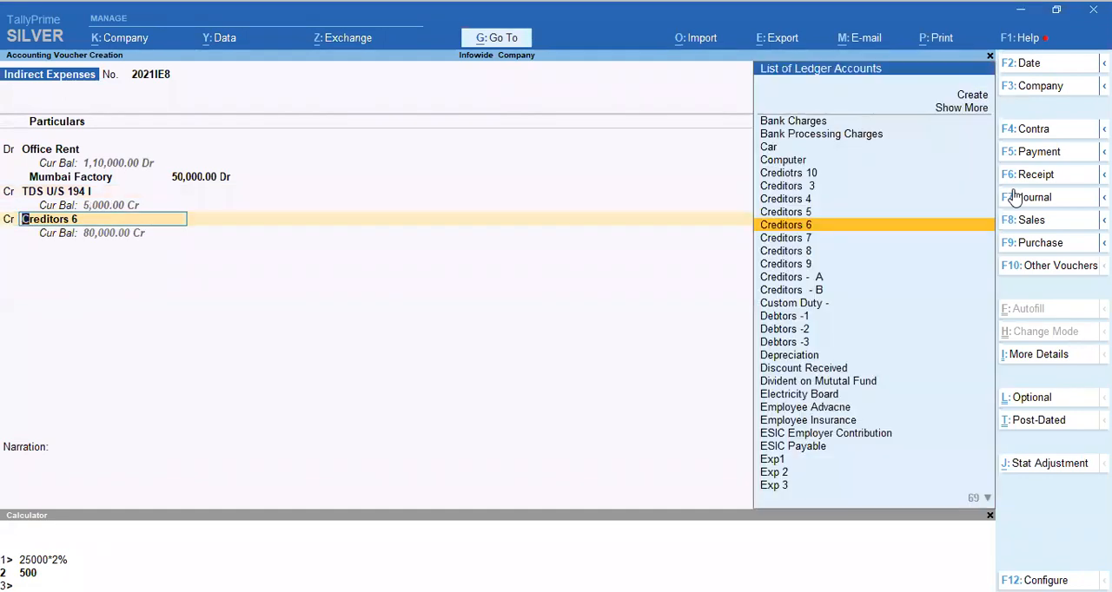
{"action": "key", "text": "Up"}
{"action": "key", "text": "Return"}
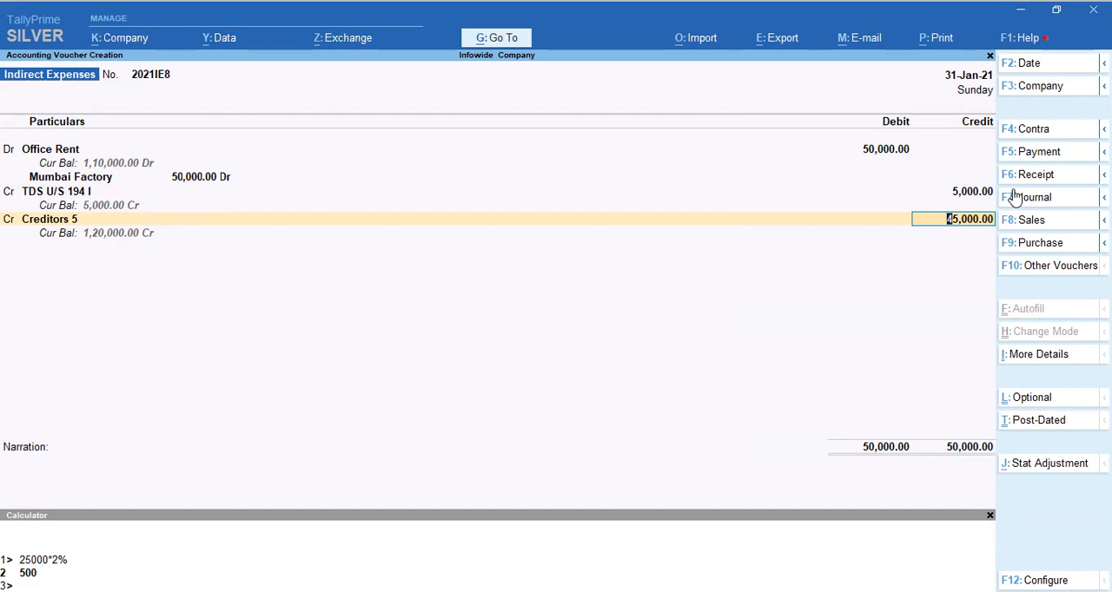
{"action": "key", "text": "Return"}
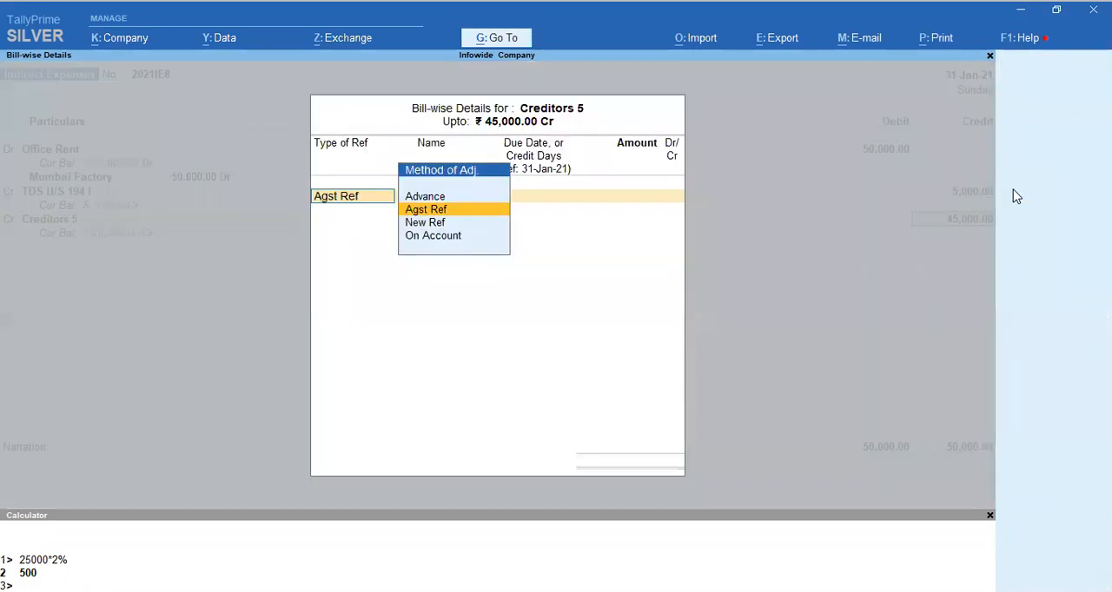
{"action": "key", "text": "Down"}
{"action": "key", "text": "Return"}
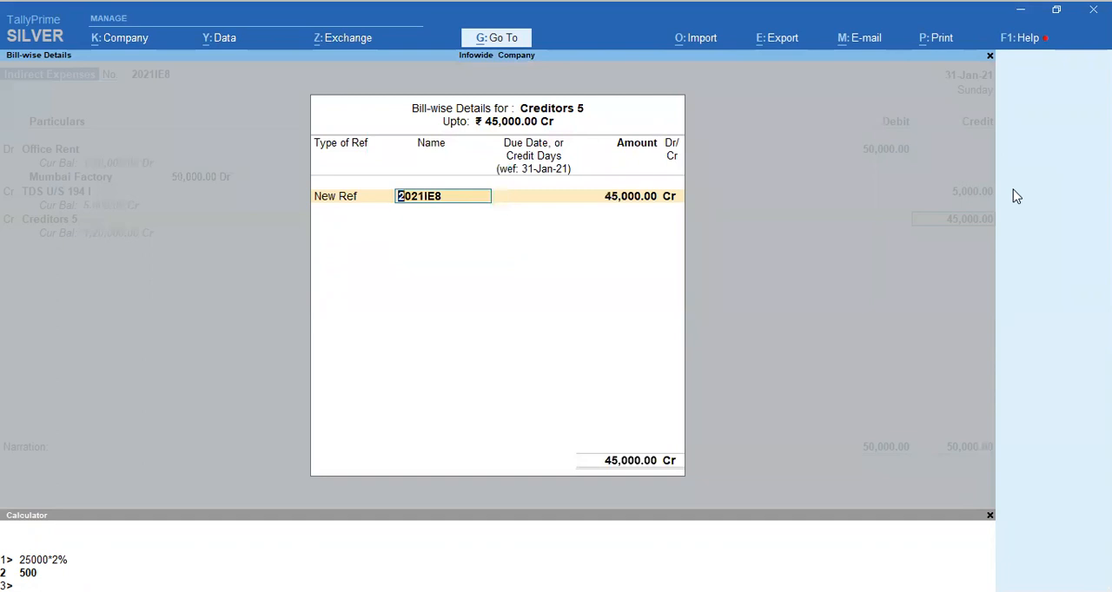
{"action": "type", "text": "Jan 21 Rent"}
{"action": "key", "text": "Return"}
{"action": "key", "text": "Return"}
{"action": "key", "text": "Return"}
{"action": "key", "text": "Return"}
Add the narration "Being office rent for January month" and save the voucher.
{"action": "type", "text": "Being"}
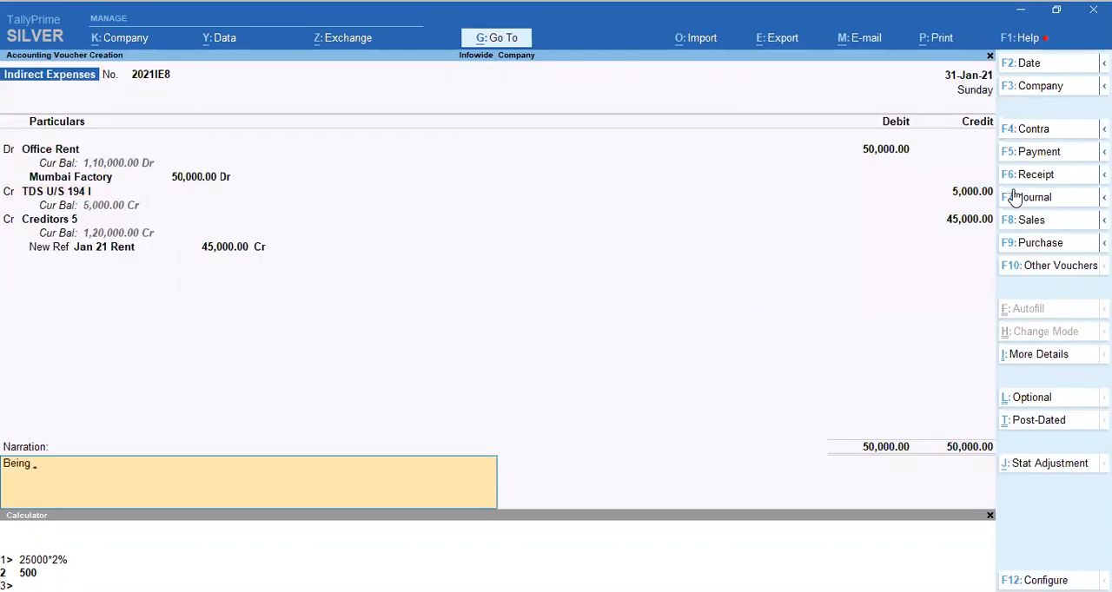
{"action": "type", "text": " office rent of"}
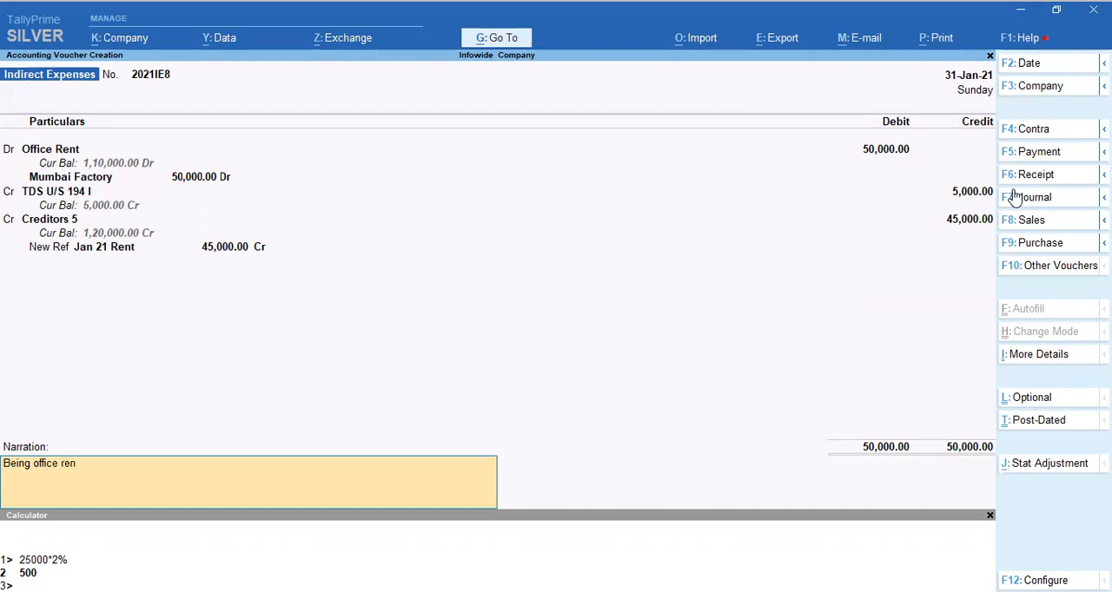
{"action": "key", "text": "BackSpace"}
{"action": "key", "text": "BackSpace"}
{"action": "type", "text": "for January"}
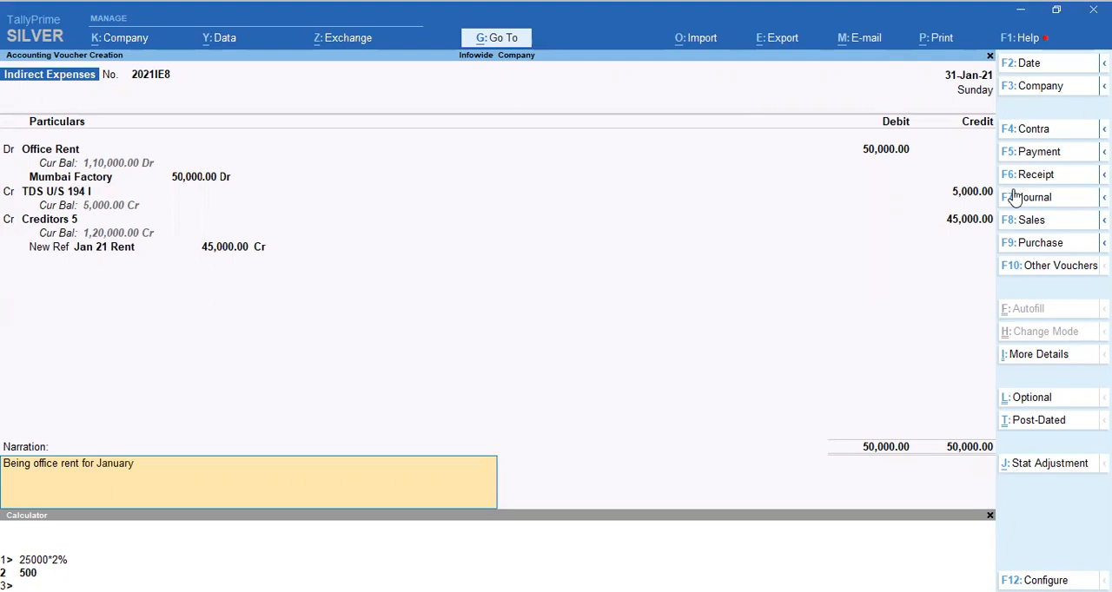
{"action": "type", "text": "  month"}
{"action": "key", "text": "Return"}
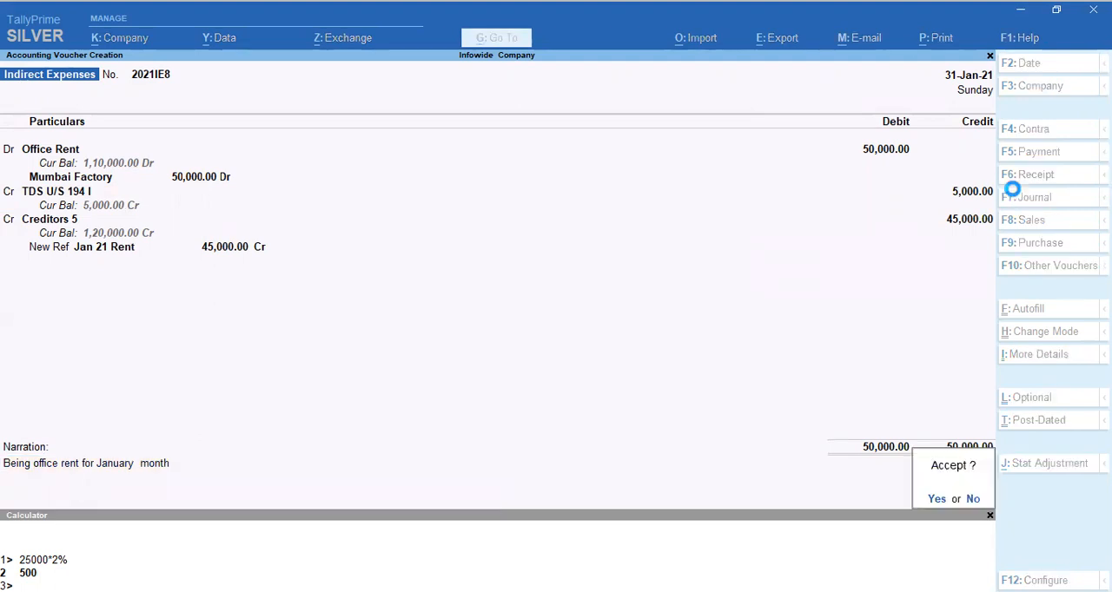
{"action": "key", "text": "y"}
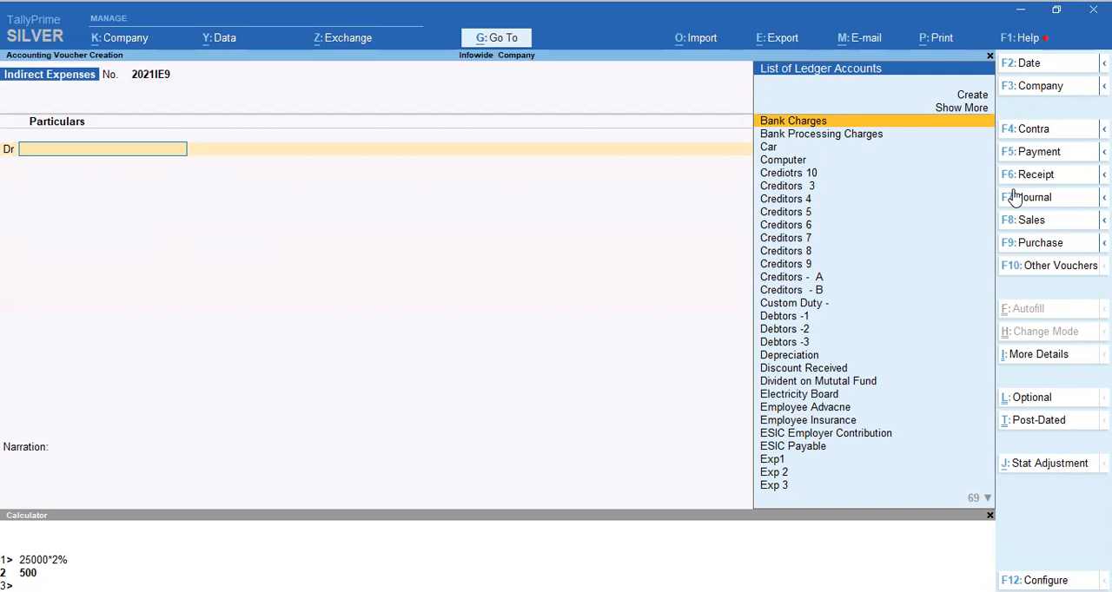
Search the ledger accounts for names containing "Pro" for the debit line of the new voucher.
{"action": "type", "text": "Pro"}
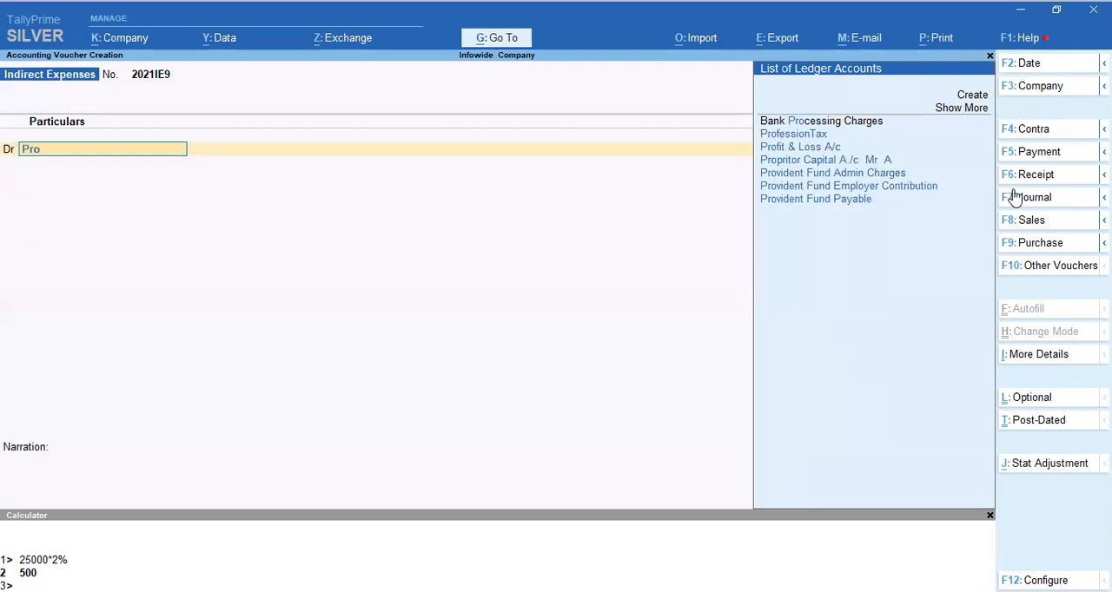
{"action": "key", "text": "Down"}
{"action": "key", "text": "Down"}
{"action": "key", "text": "Down"}
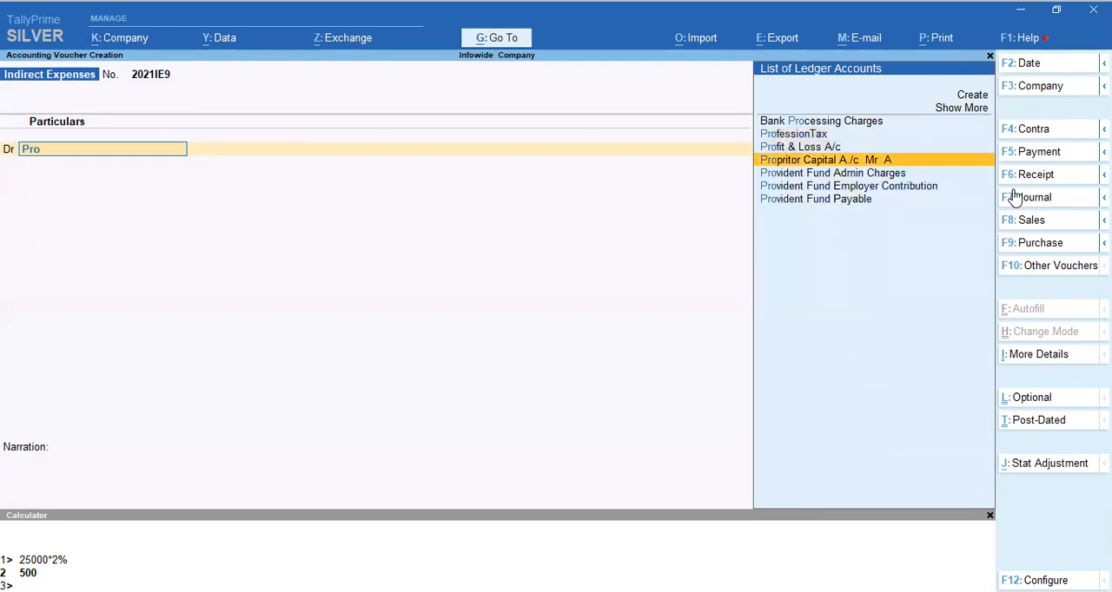
{"action": "key", "text": "Up"}
{"action": "key", "text": "Up"}
{"action": "key", "text": "Up"}
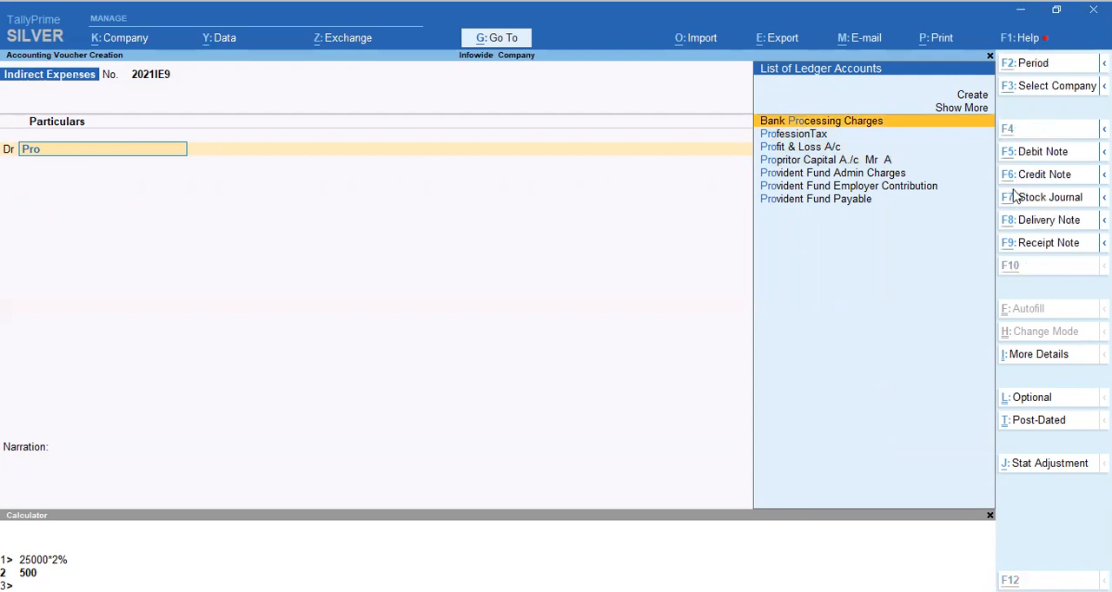
Create a ledger named Professional Fees and place it under Indirect Expenses.
{"action": "key", "text": "alt+c"}
{"action": "type", "text": "Profe"}
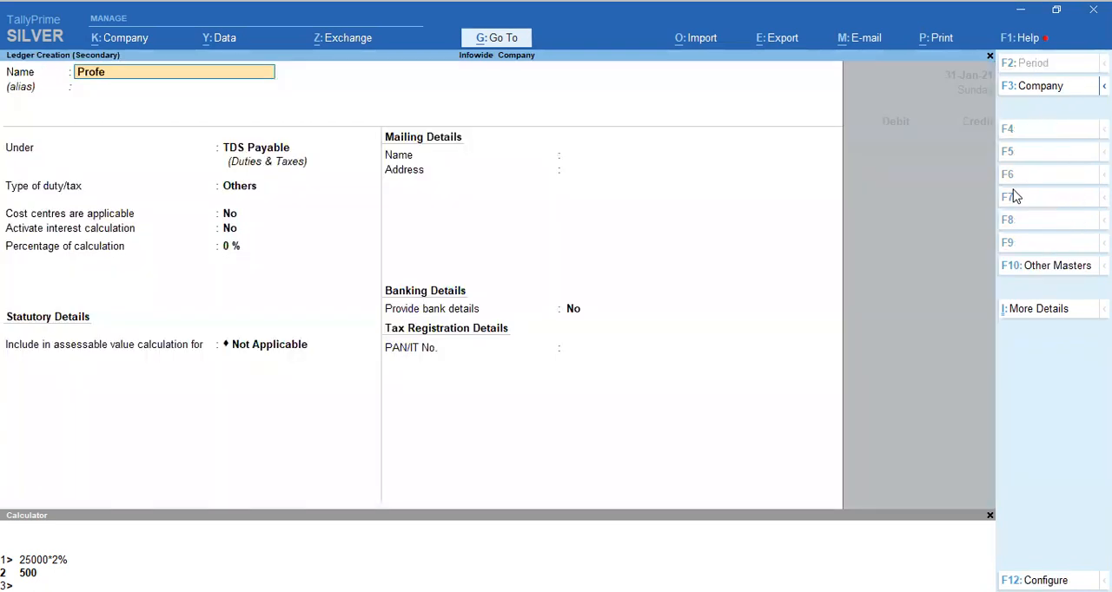
{"action": "type", "text": "ssional Fees"}
{"action": "key", "text": "Return"}
{"action": "key", "text": "Return"}
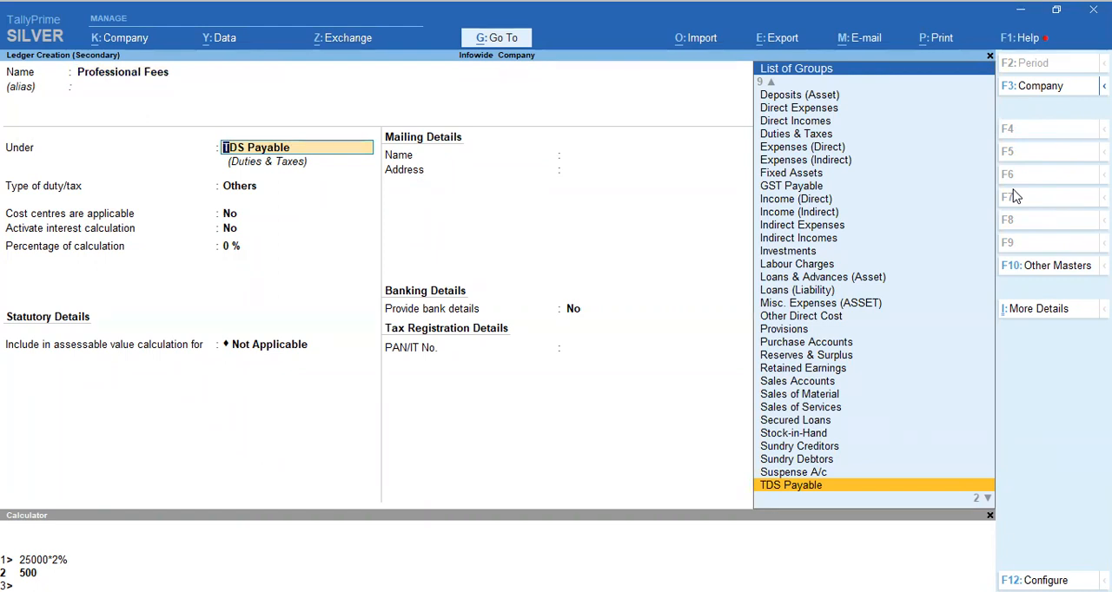
{"action": "type", "text": "Indirect Expenses"}
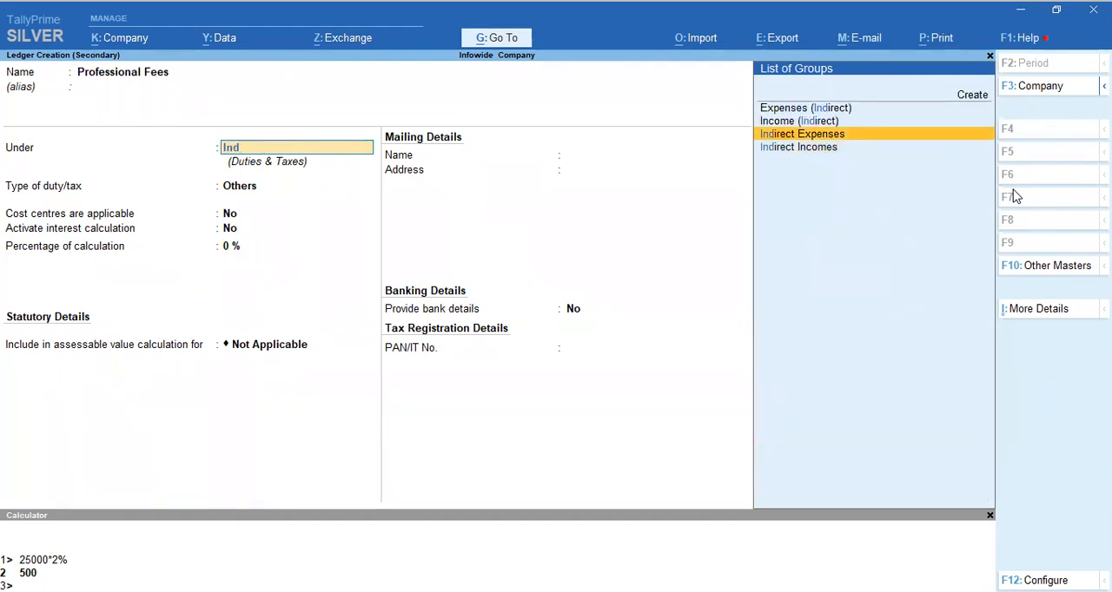
{"action": "key", "text": "Return"}
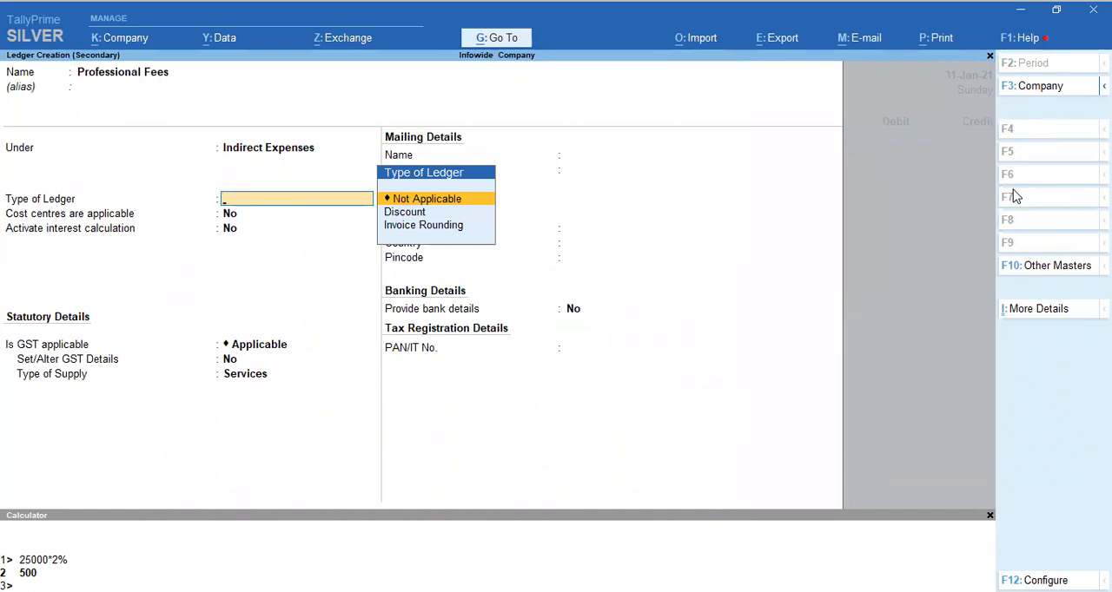
Save the Professional Fees ledger with ledger type Not Applicable and debit it with 30,000.
{"action": "key", "text": "Return"}
{"action": "key", "text": "Return"}
{"action": "key", "text": "Return"}
{"action": "key", "text": "Return"}
{"action": "key", "text": "Return"}
{"action": "key", "text": "Return"}
{"action": "key", "text": "Return"}
{"action": "key", "text": "Return"}
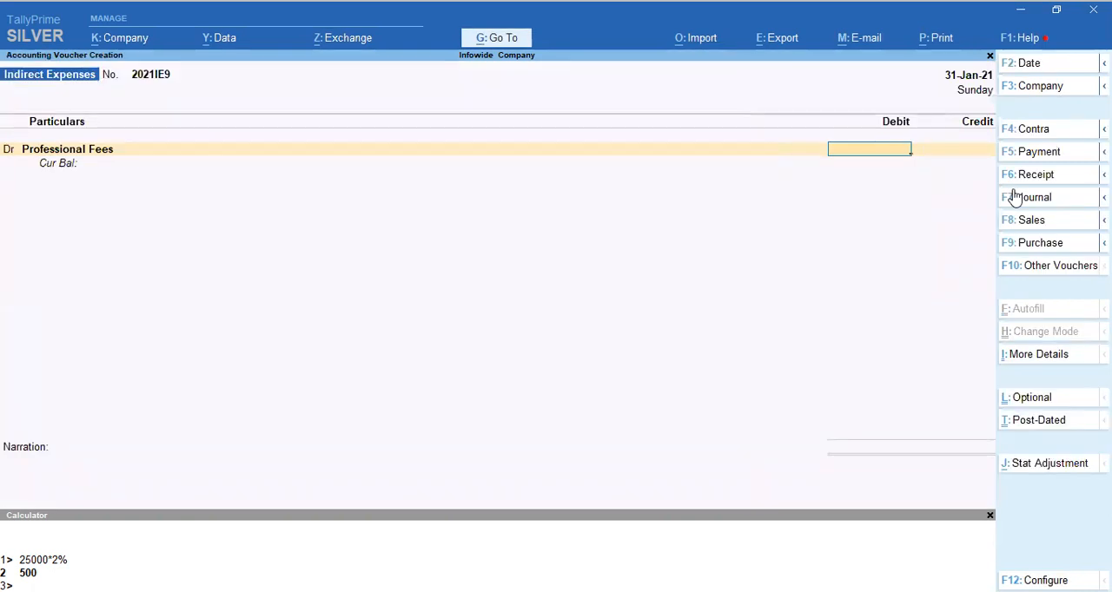
{"action": "type", "text": "30,000"}
{"action": "key", "text": "Return"}
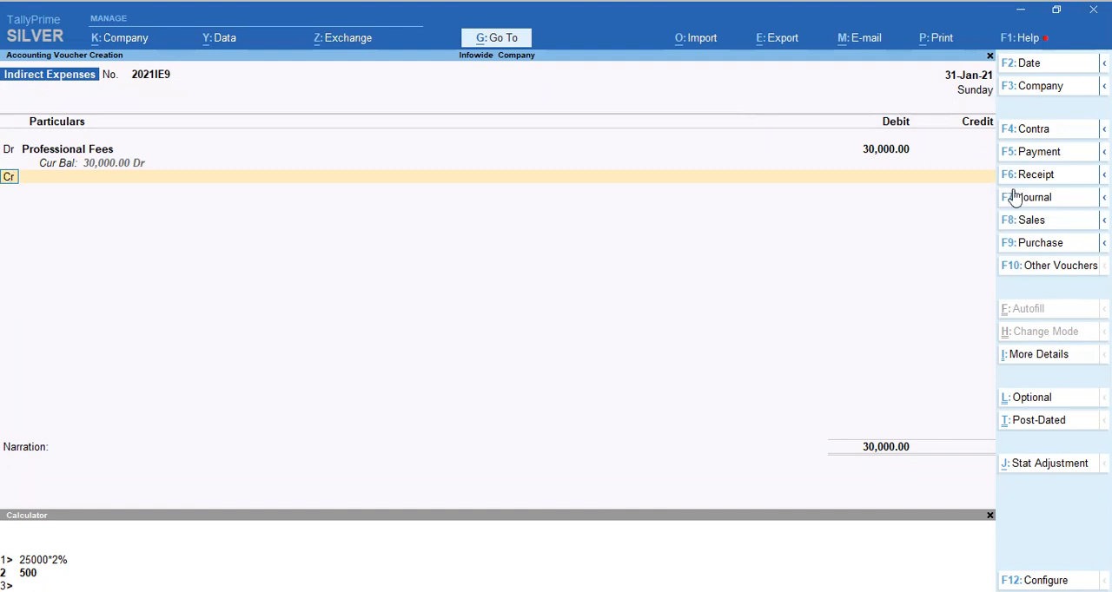
Create a ledger named TDS U/S 194 J for the credit line and place it under TDS Payable.
{"action": "key", "text": "Return"}
{"action": "key", "text": "alt+c"}
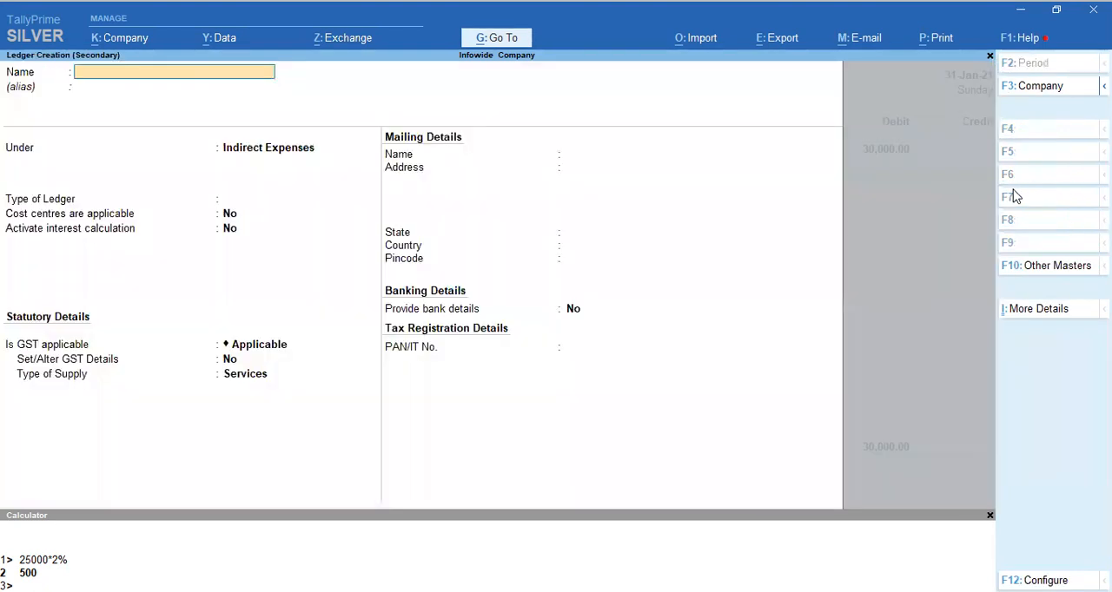
{"action": "type", "text": "TDS U/S 194 J"}
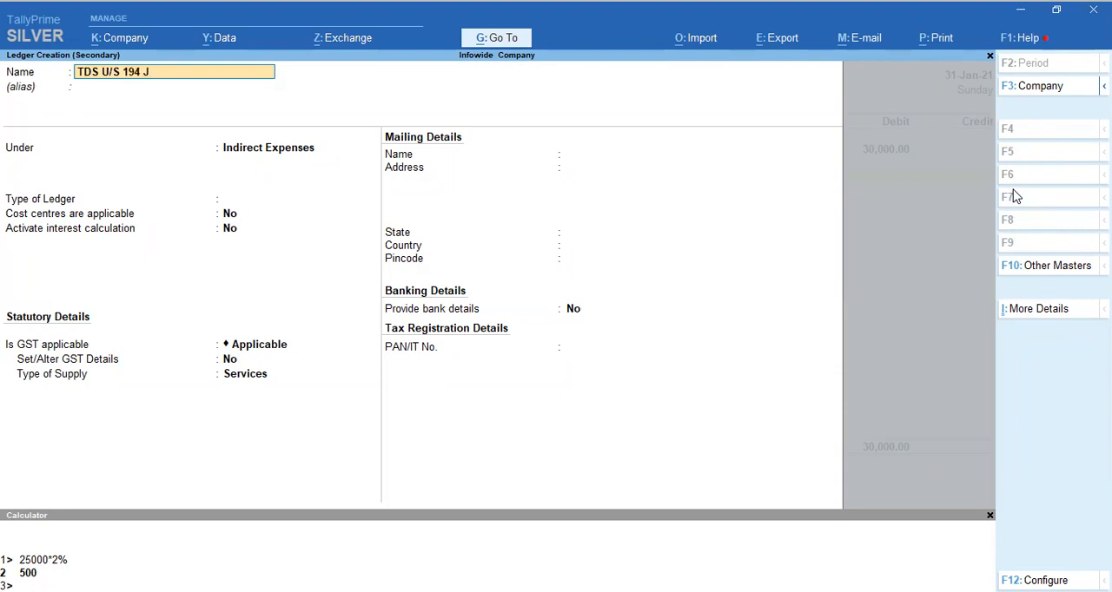
{"action": "key", "text": "Return"}
{"action": "key", "text": "Return"}
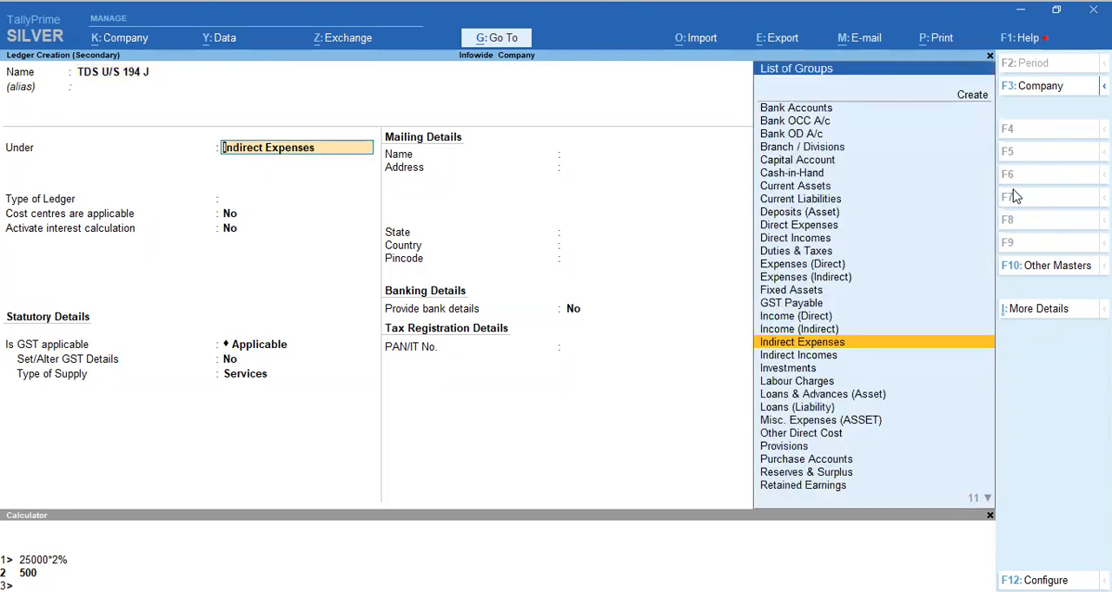
{"action": "type", "text": "Tds"}
{"action": "key", "text": "Return"}
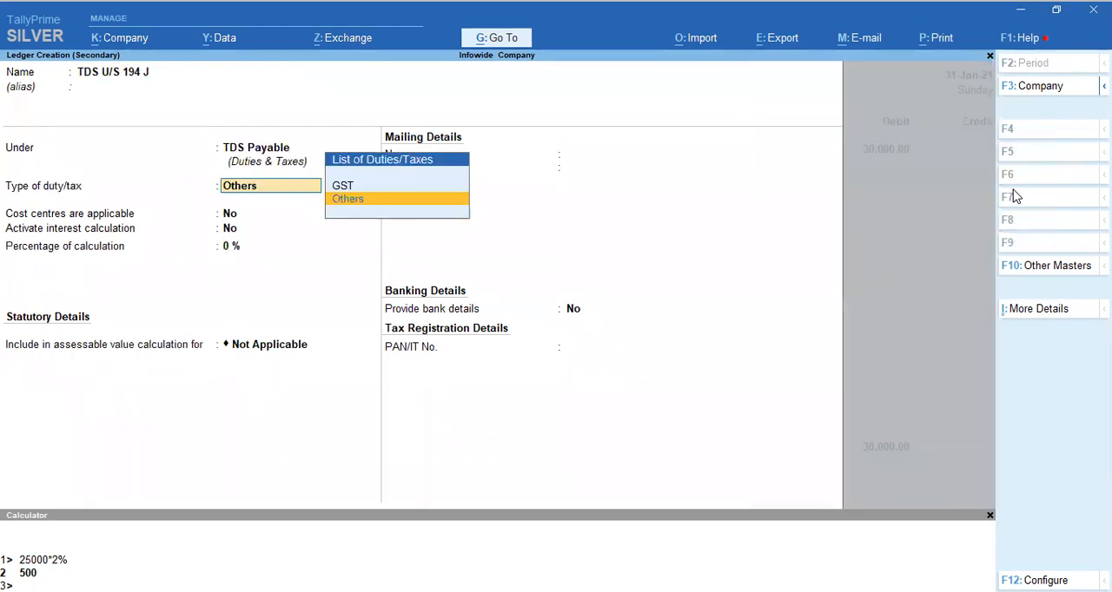
Save the TDS U/S 194 J ledger with duty type Others and credit it with 3,000.
{"action": "key", "text": "Return"}
{"action": "key", "text": "Return"}
{"action": "key", "text": "Return"}
{"action": "key", "text": "Return"}
{"action": "key", "text": "Return"}
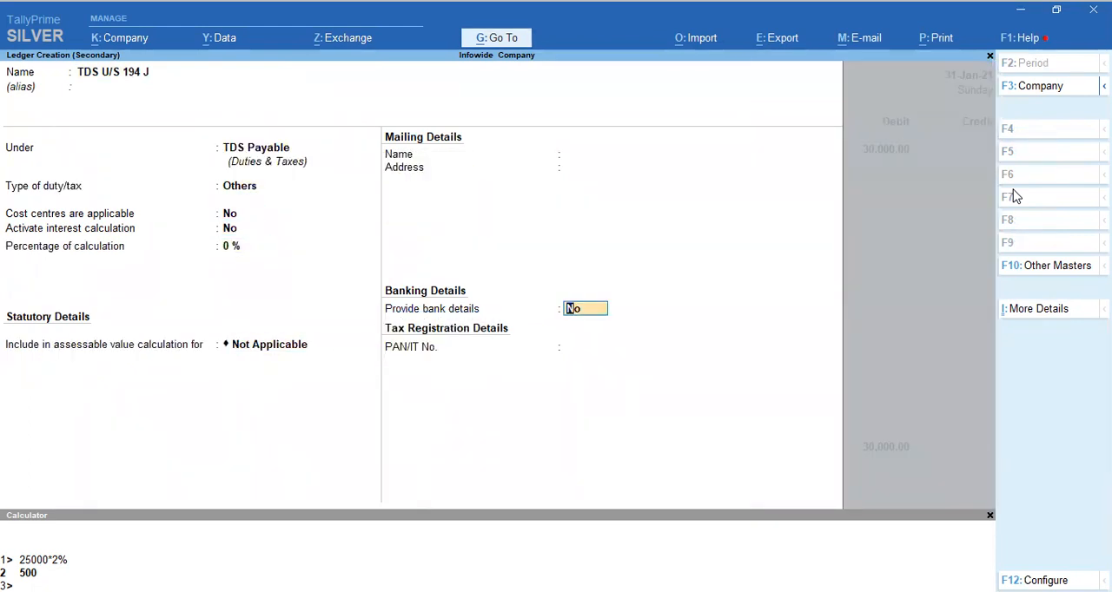
{"action": "key", "text": "Return"}
{"action": "key", "text": "Return"}
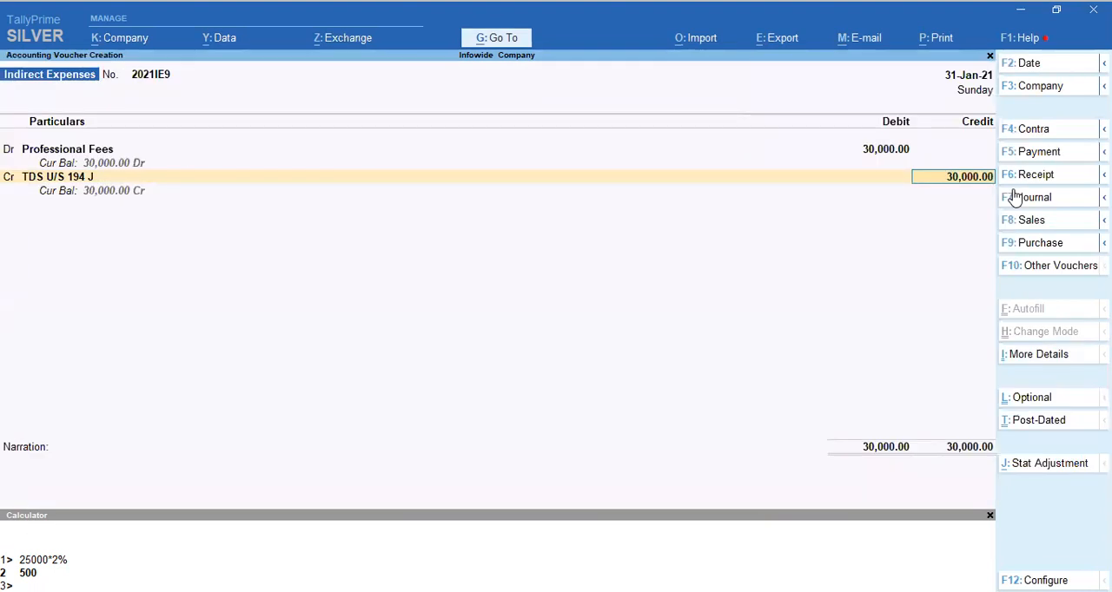
{"action": "type", "text": "3,000"}
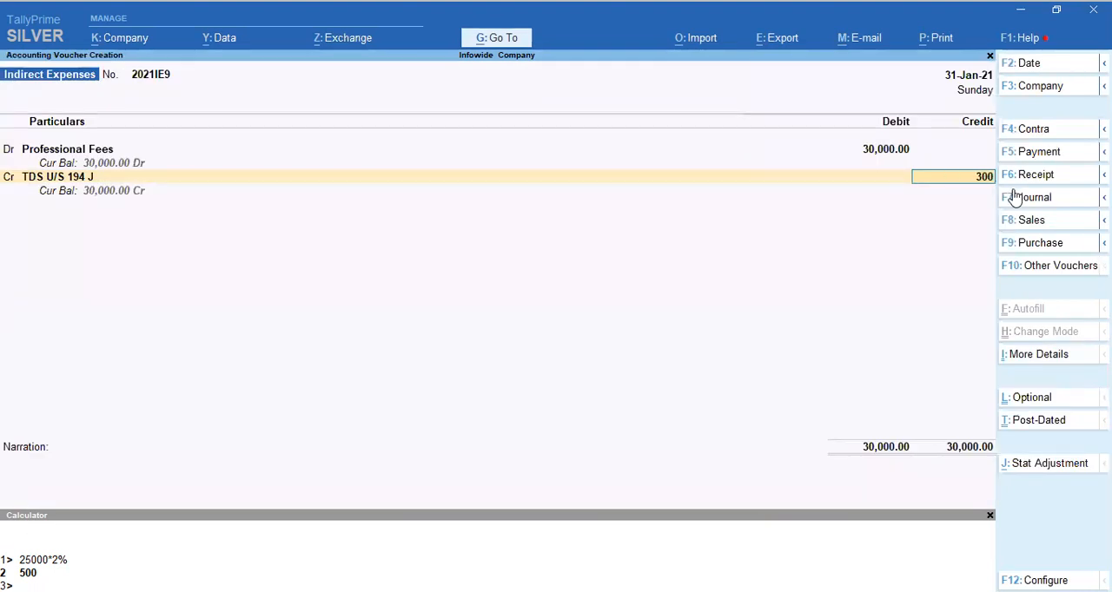
{"action": "key", "text": "Return"}
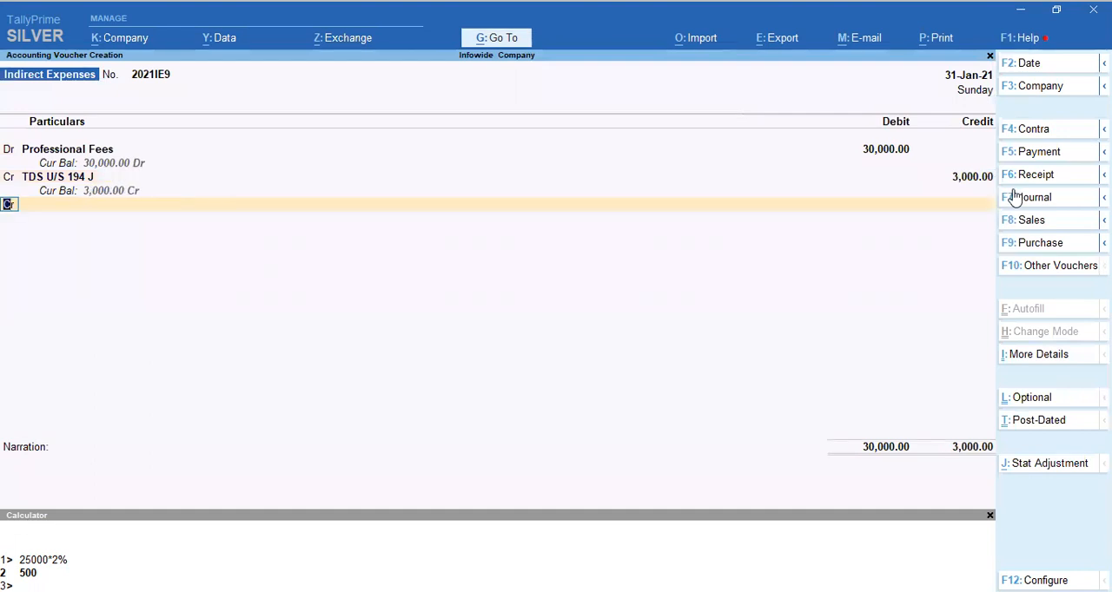
Create a ledger named Santosh Consultancy LTd for the second credit line and place it under Sundry Creditors.
{"action": "key", "text": "Return"}
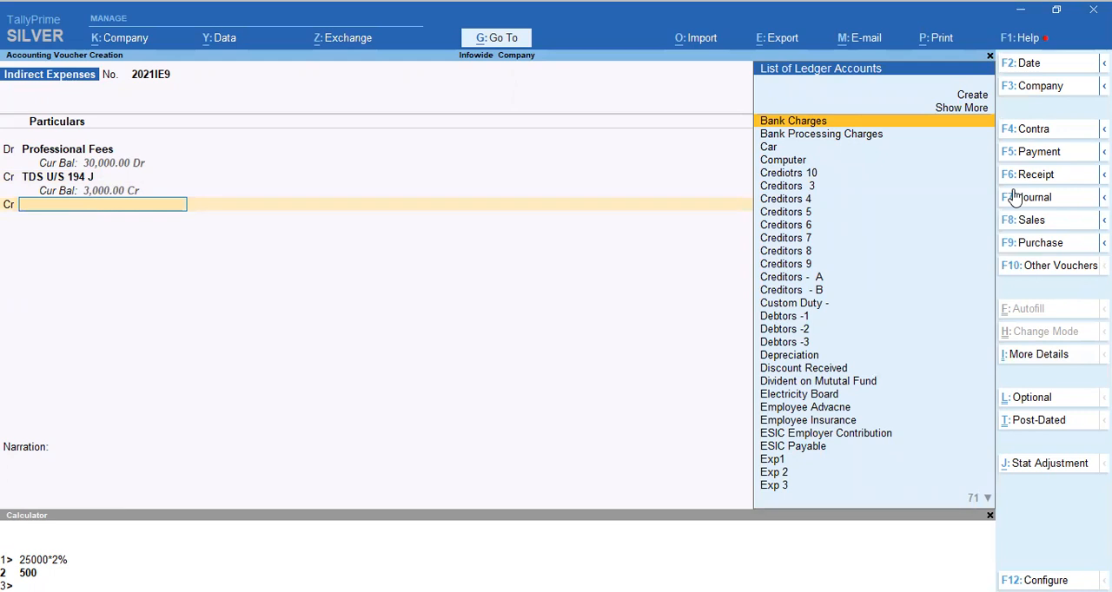
{"action": "key", "text": "alt"}
{"action": "key", "text": "alt+c"}
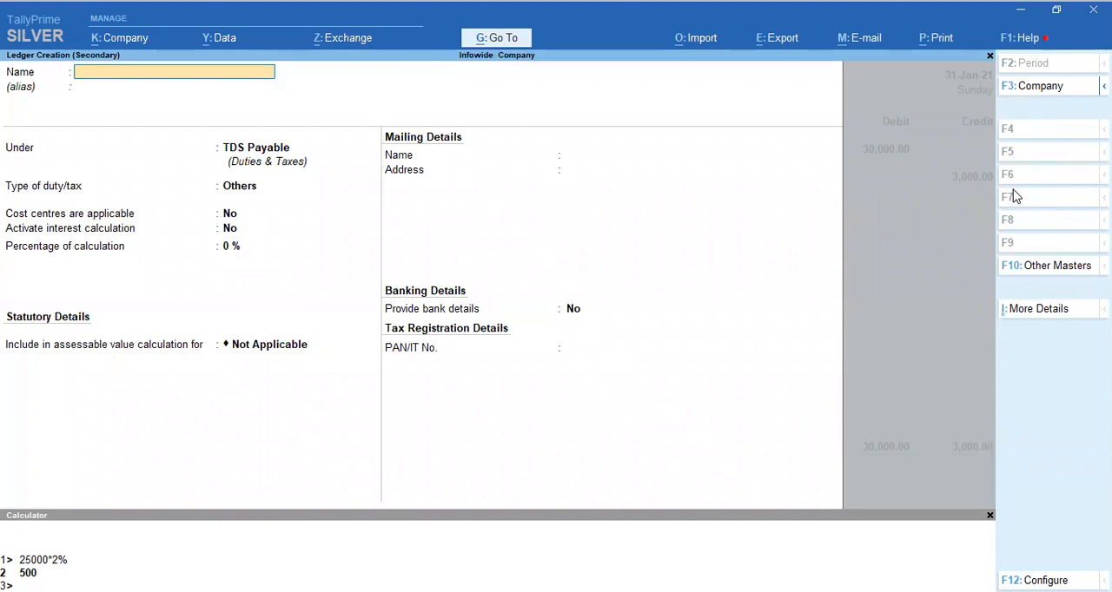
{"action": "type", "text": "Santosh  Consultancy"}
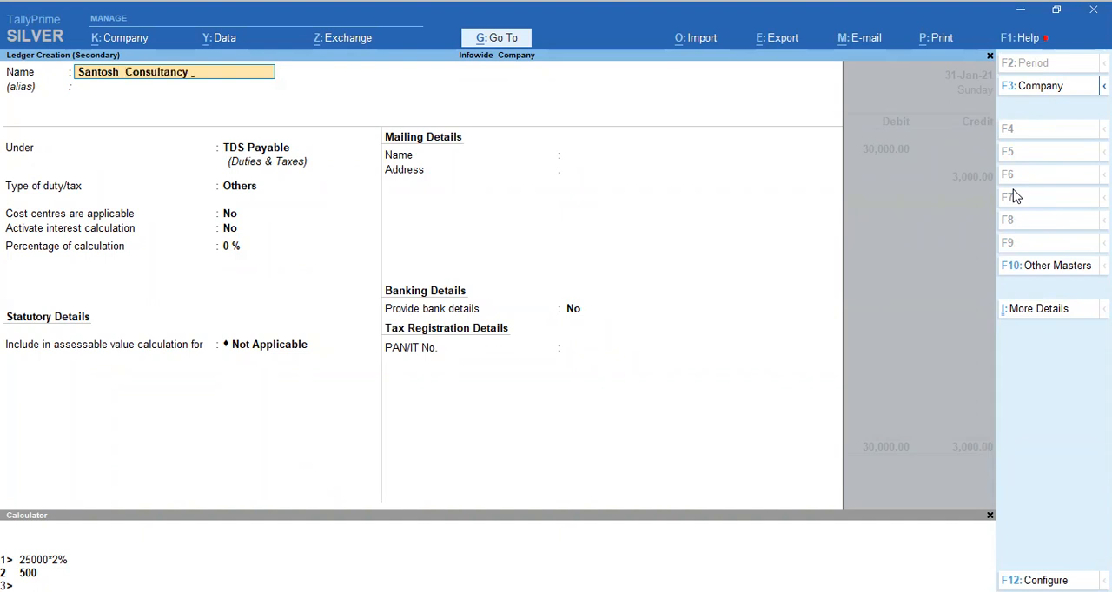
{"action": "type", "text": "LTd"}
{"action": "key", "text": "Return"}
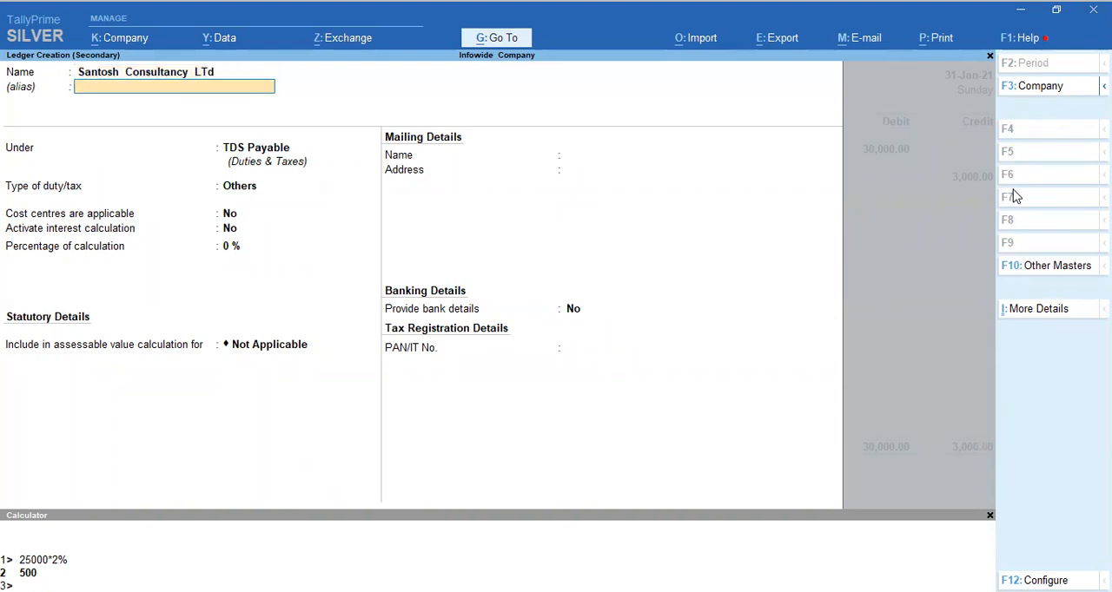
{"action": "key", "text": "Return"}
{"action": "type", "text": "Sund"}
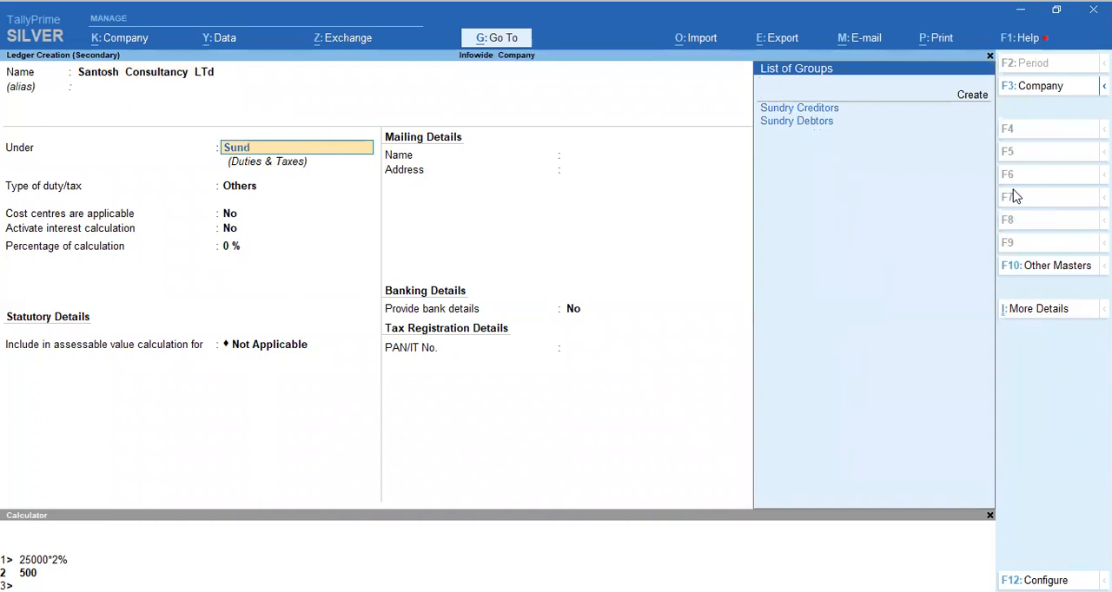
{"action": "key", "text": "Return"}
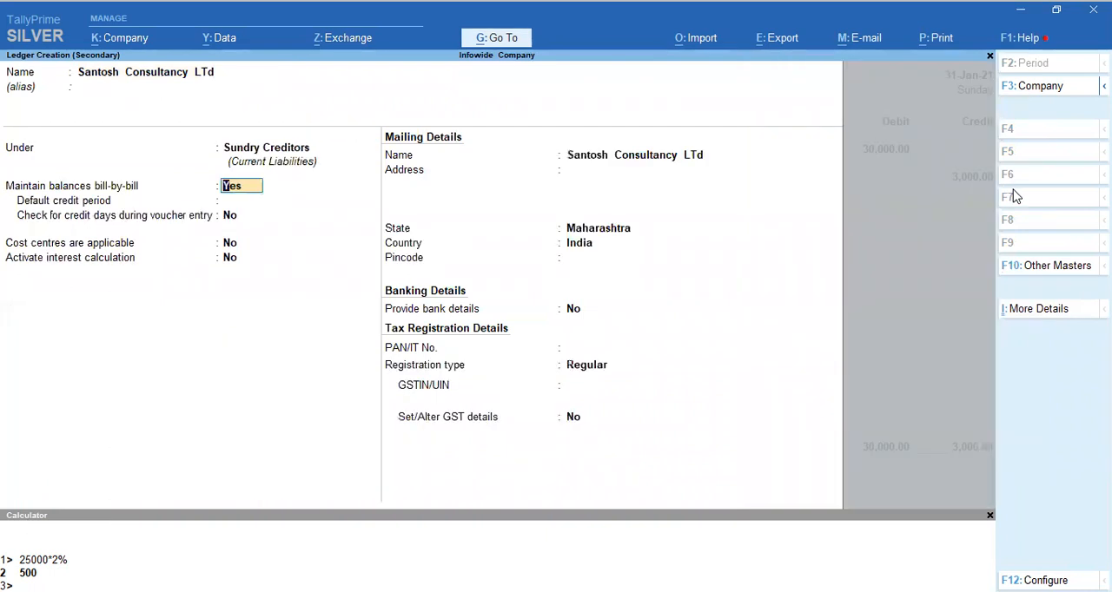
Save the Santosh Consultancy LTd ledger with bill-by-bill balances kept on and credit it with 27,000.
{"action": "key", "text": "Return"}
{"action": "key", "text": "Return"}
{"action": "key", "text": "Return"}
{"action": "key", "text": "Return"}
{"action": "key", "text": "Return"}
{"action": "key", "text": "Return"}
{"action": "key", "text": "Return"}
{"action": "key", "text": "Return"}
{"action": "key", "text": "Return"}
{"action": "key", "text": "Return"}
{"action": "key", "text": "Return"}
{"action": "key", "text": "Return"}
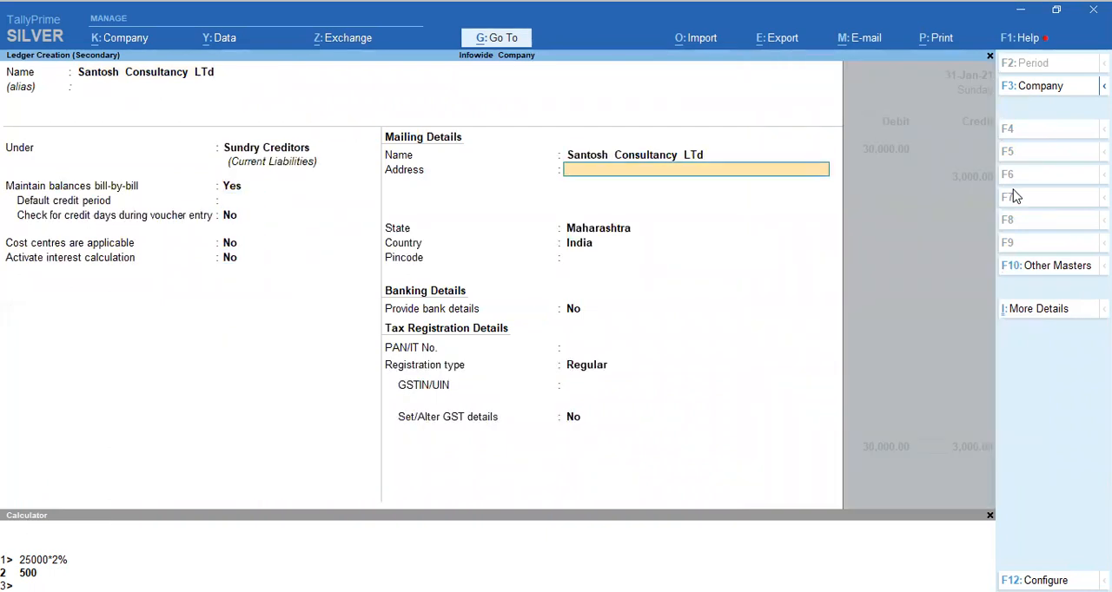
{"action": "key", "text": "Return"}
{"action": "key", "text": "Return"}
{"action": "key", "text": "Return"}
{"action": "key", "text": "Return"}
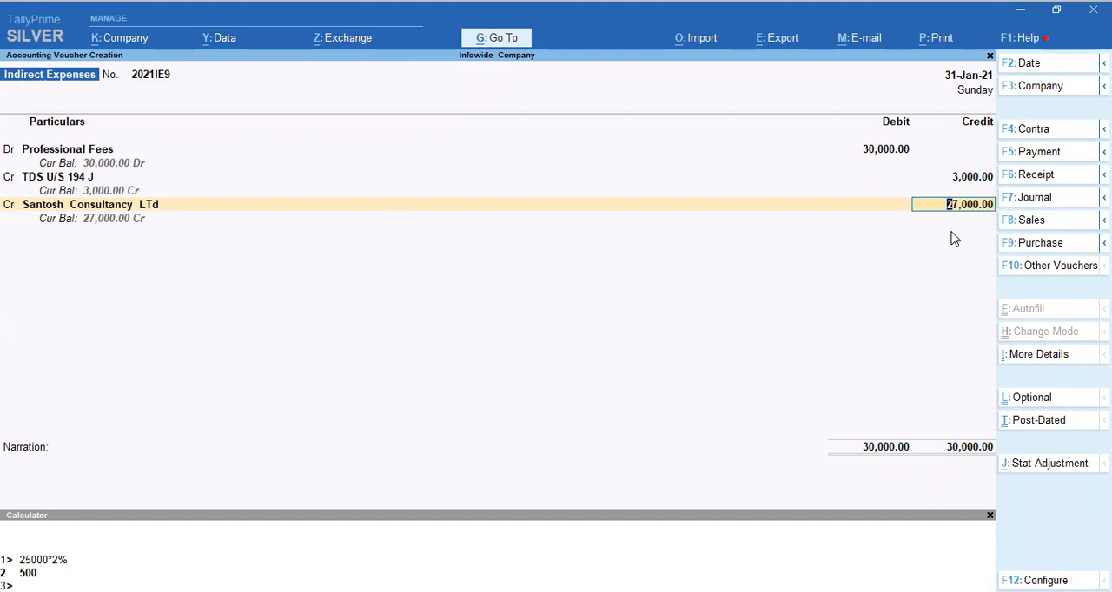
{"action": "key", "text": "Return"}
Allocate the consultancy's 27,000 credit to a New Ref bill named Jan Month 21.
{"action": "key", "text": "Up"}
{"action": "key", "text": "Return"}
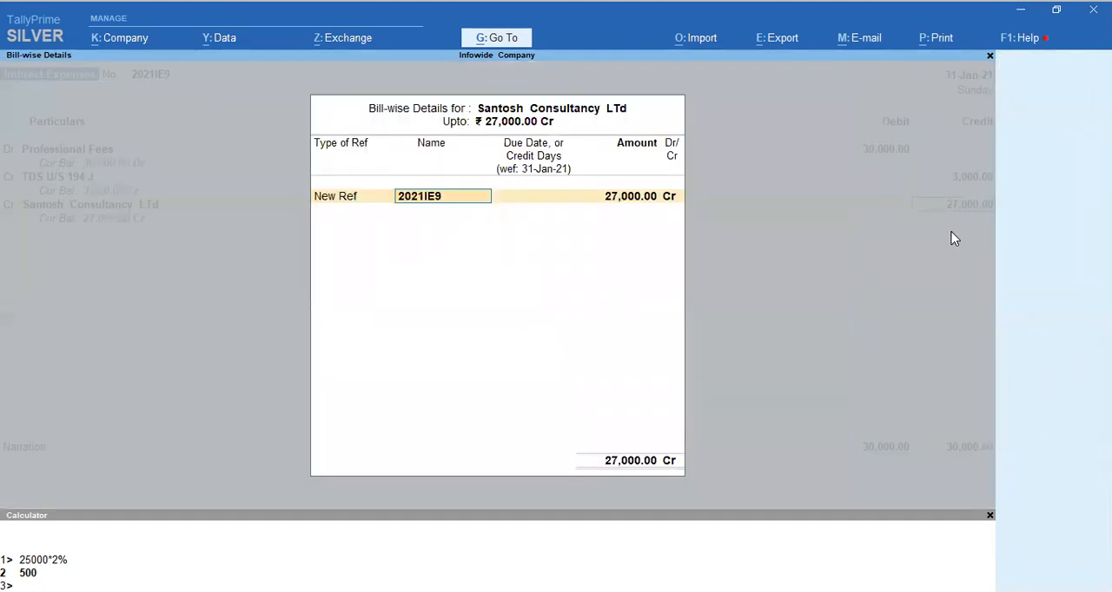
{"action": "type", "text": "Jan Mon"}
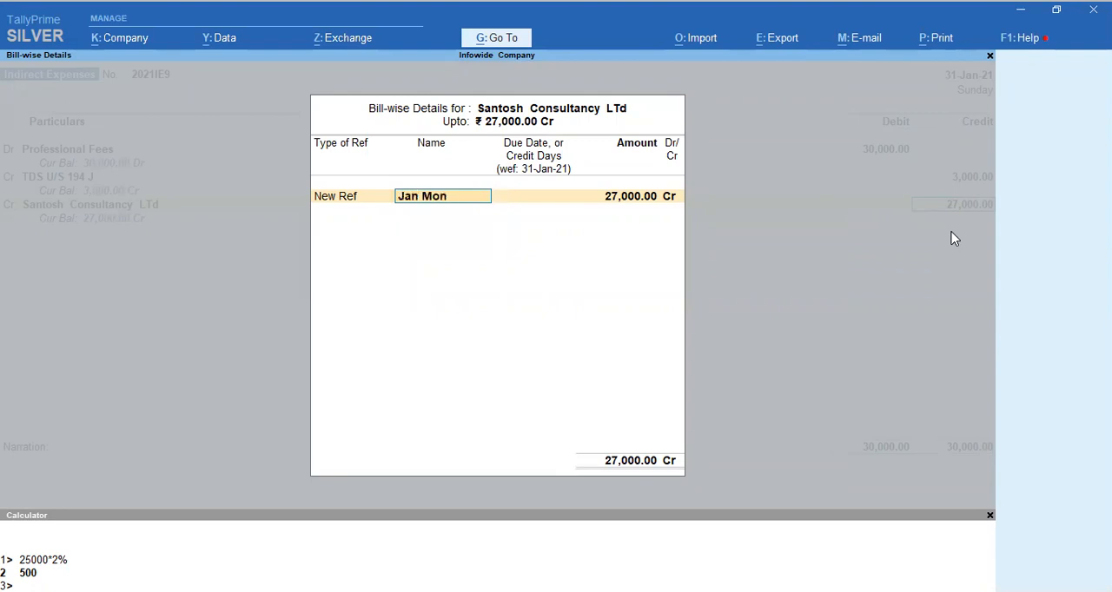
{"action": "type", "text": "th 21"}
{"action": "key", "text": "Return"}
{"action": "key", "text": "Return"}
{"action": "key", "text": "Return"}
{"action": "key", "text": "Return"}
Enter the narration "Being Management cunsultancy fees" and save the professional fees voucher.
{"action": "type", "text": "Being"}
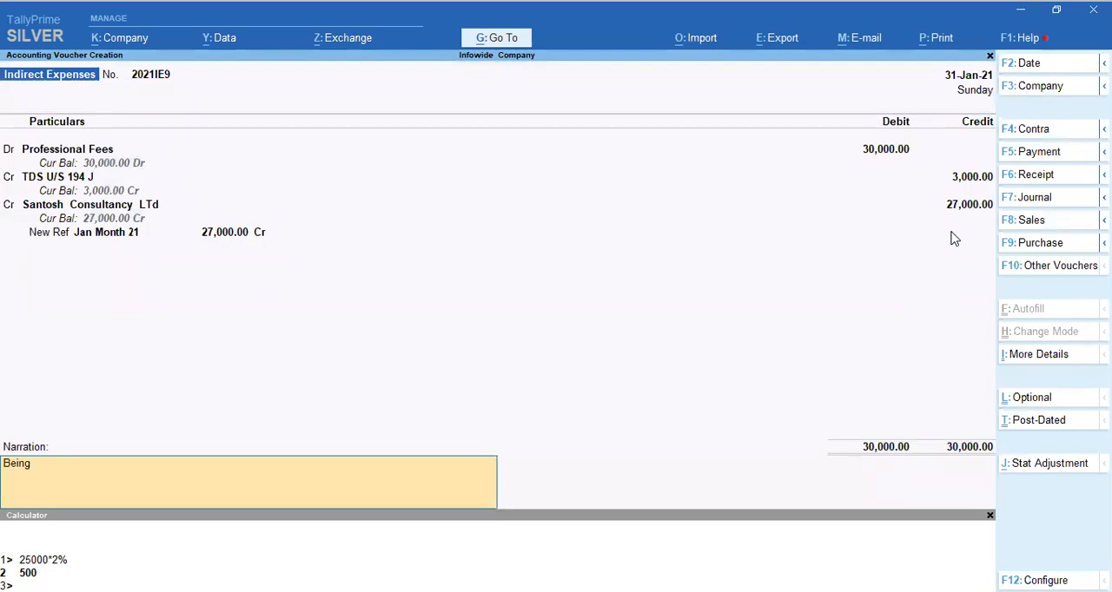
{"action": "type", "text": "  Management cunsulta"}
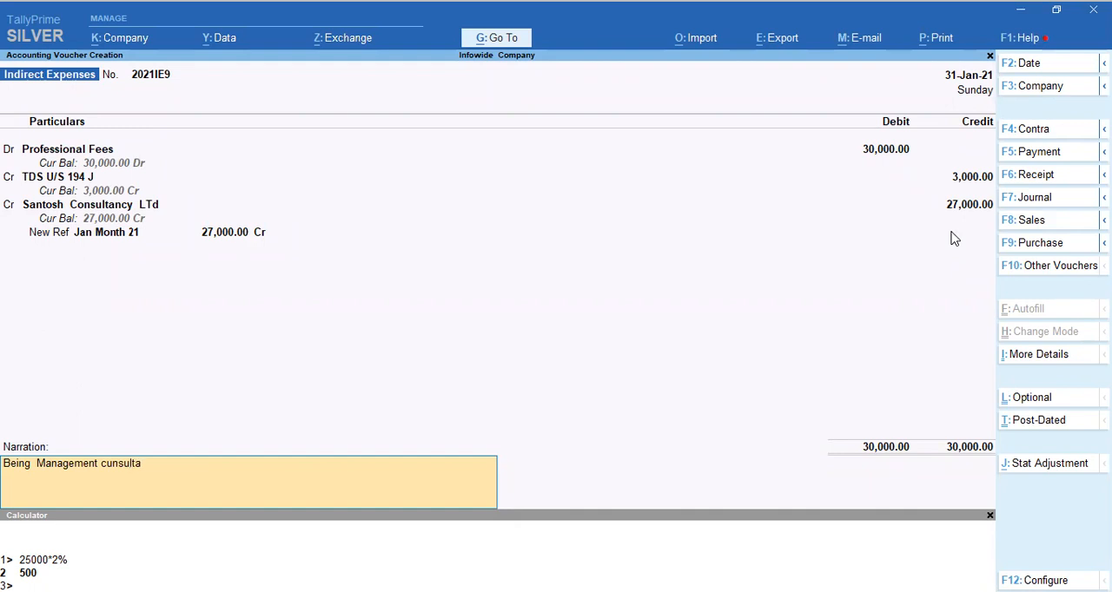
{"action": "type", "text": "ncy fees"}
{"action": "key", "text": "Return"}
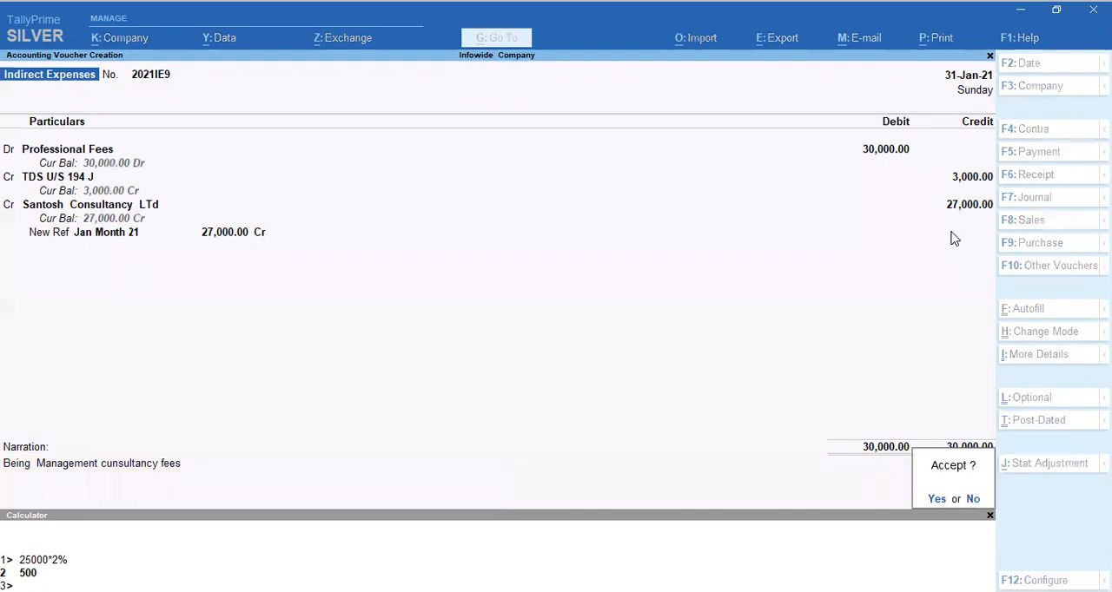
{"action": "key", "text": "Return"}
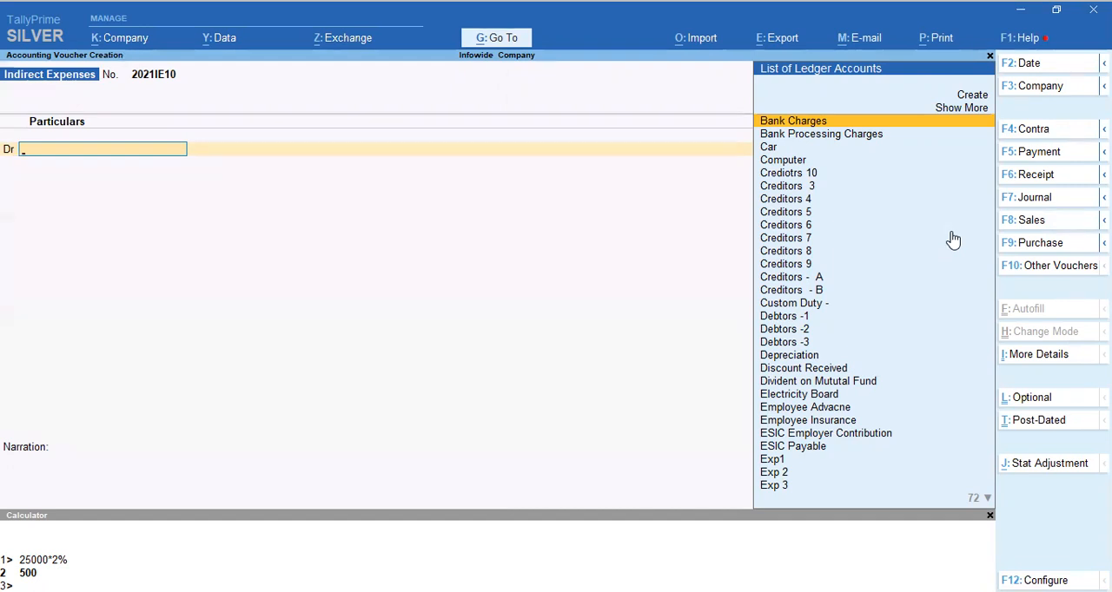
Quit voucher entry to the Gateway of Tally and close the calculator pane.
{"action": "key", "text": "Escape"}
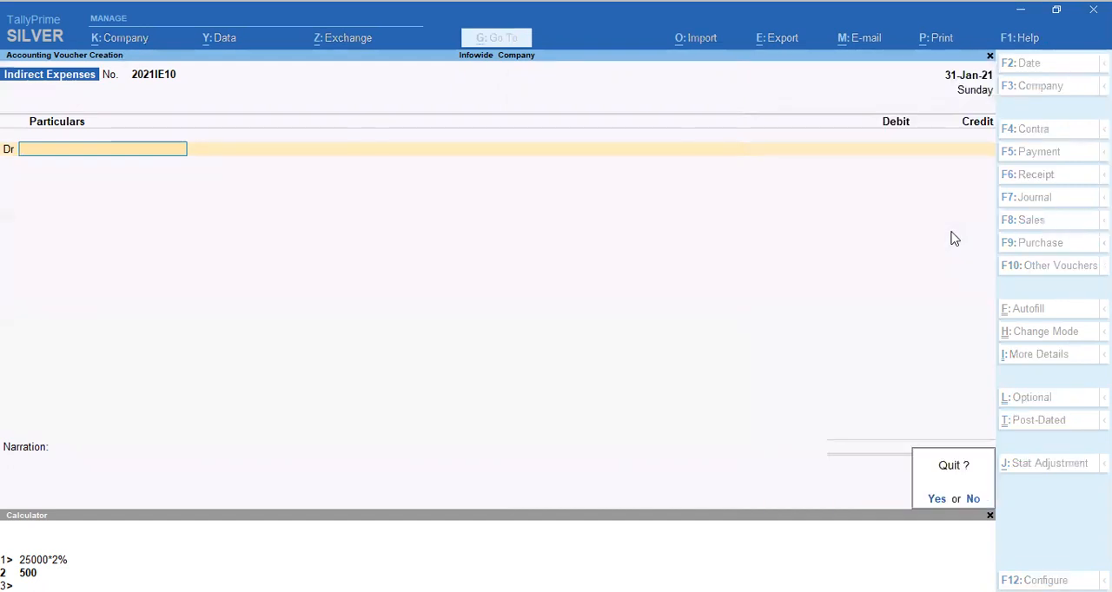
{"action": "key", "text": "y"}
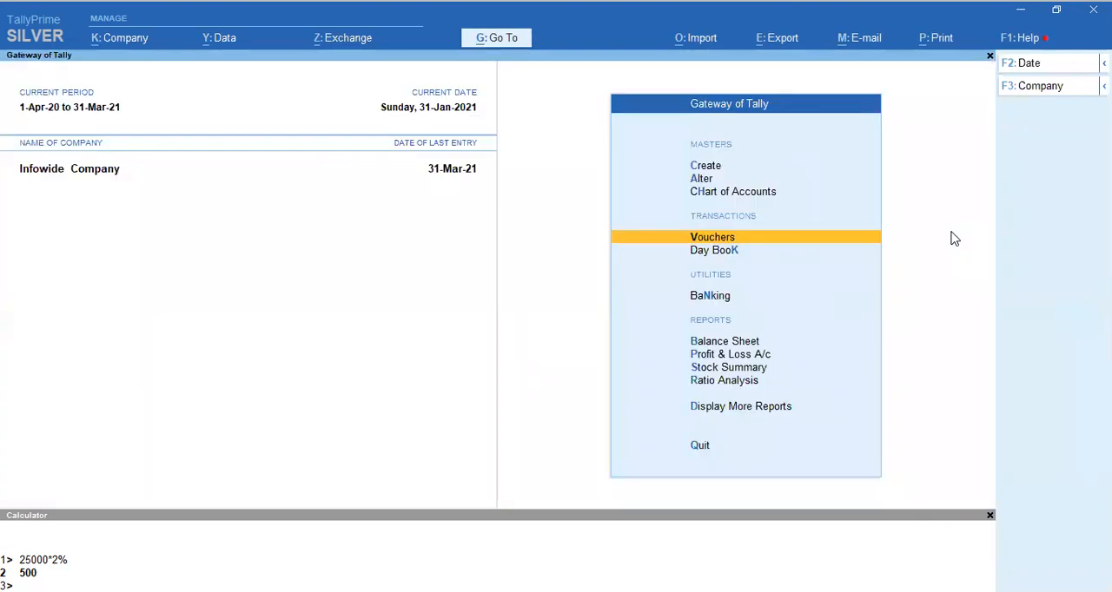
{"action": "left_click", "coordinate": [989, 515]}
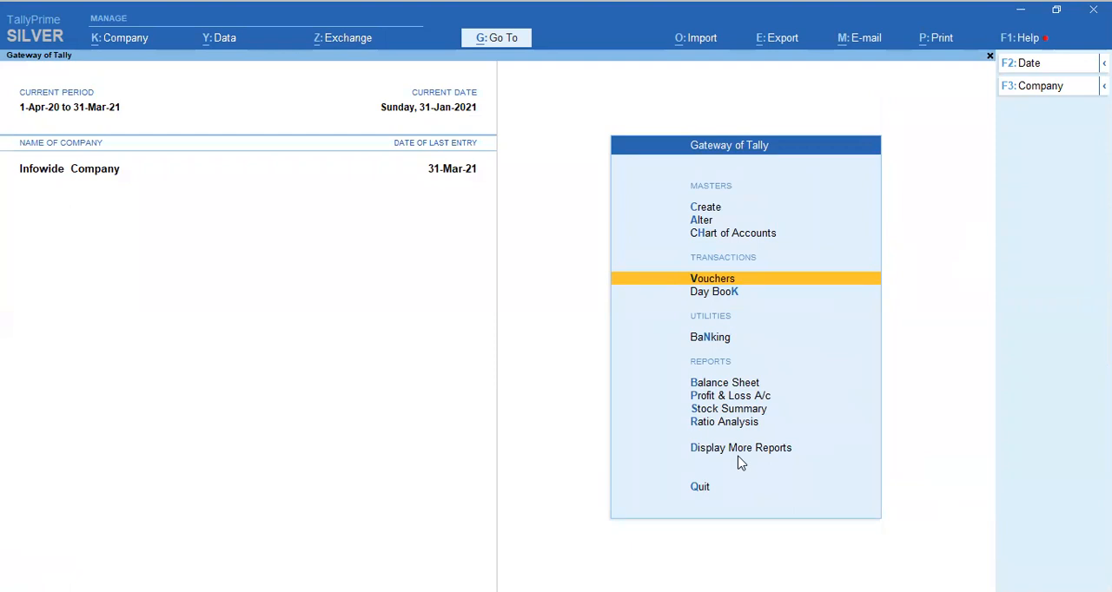
Open the Balance Sheet and drill down into the Current Liabilities group.
{"action": "key", "text": "Down"}
{"action": "key", "text": "Down"}
{"action": "key", "text": "Down"}
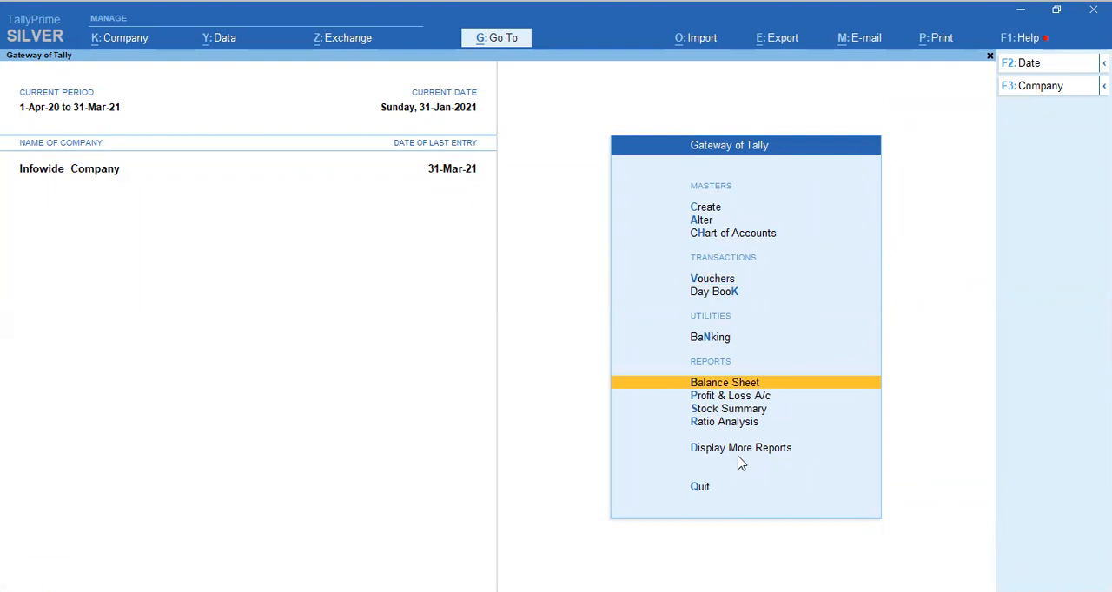
{"action": "key", "text": "Return"}
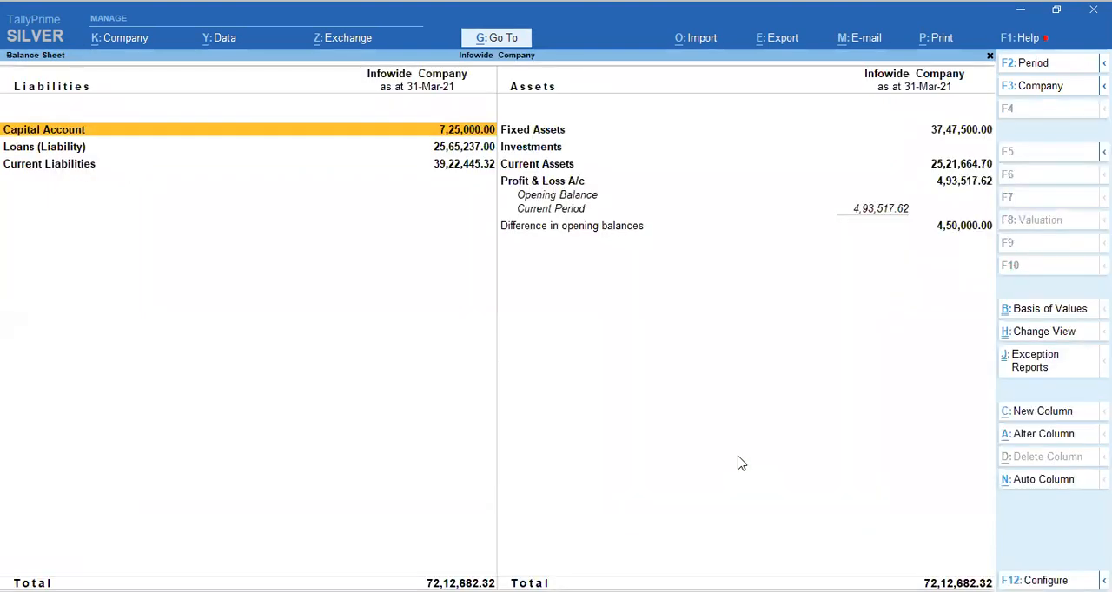
{"action": "key", "text": "Down"}
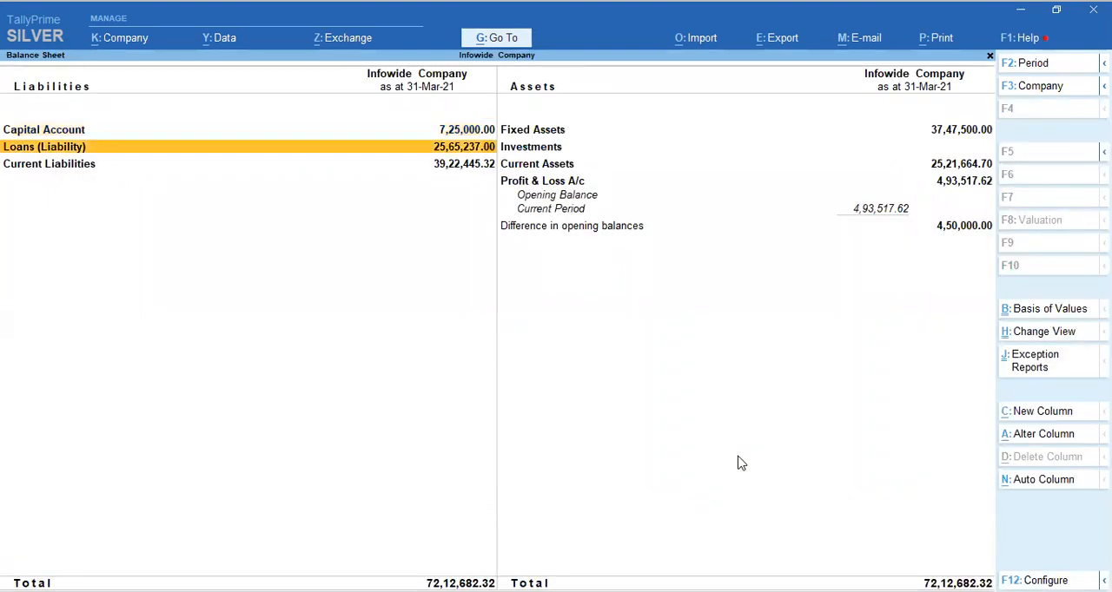
{"action": "key", "text": "Down"}
{"action": "key", "text": "Return"}
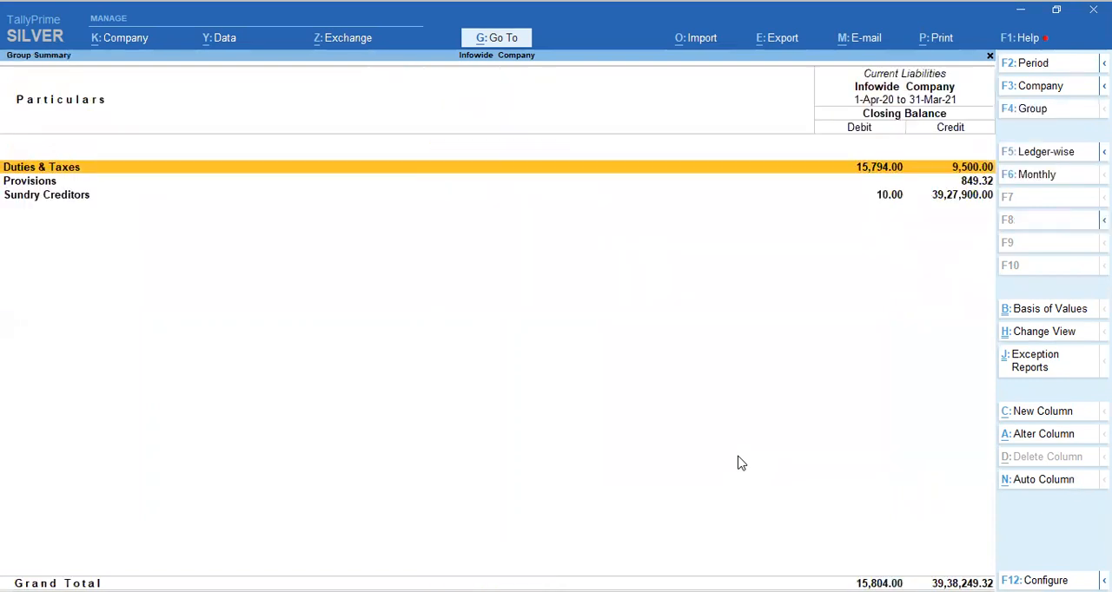
Drill through Duties & Taxes into TDS Payable and examine the balance of each TDS section ledger.
{"action": "key", "text": "Down"}
{"action": "key", "text": "Up"}
{"action": "key", "text": "Return"}
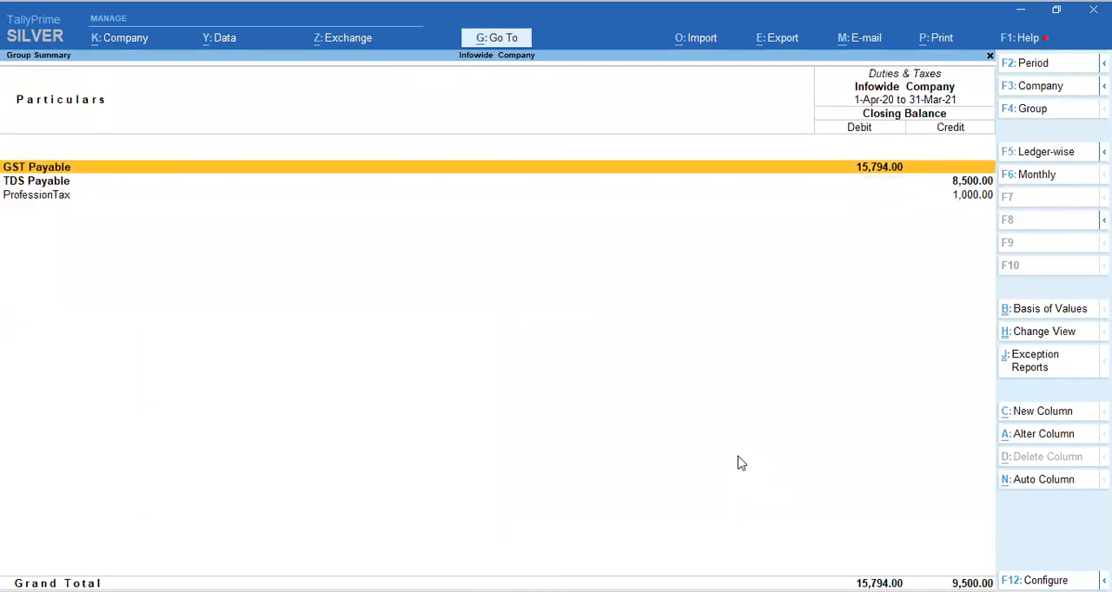
{"action": "key", "text": "Down"}
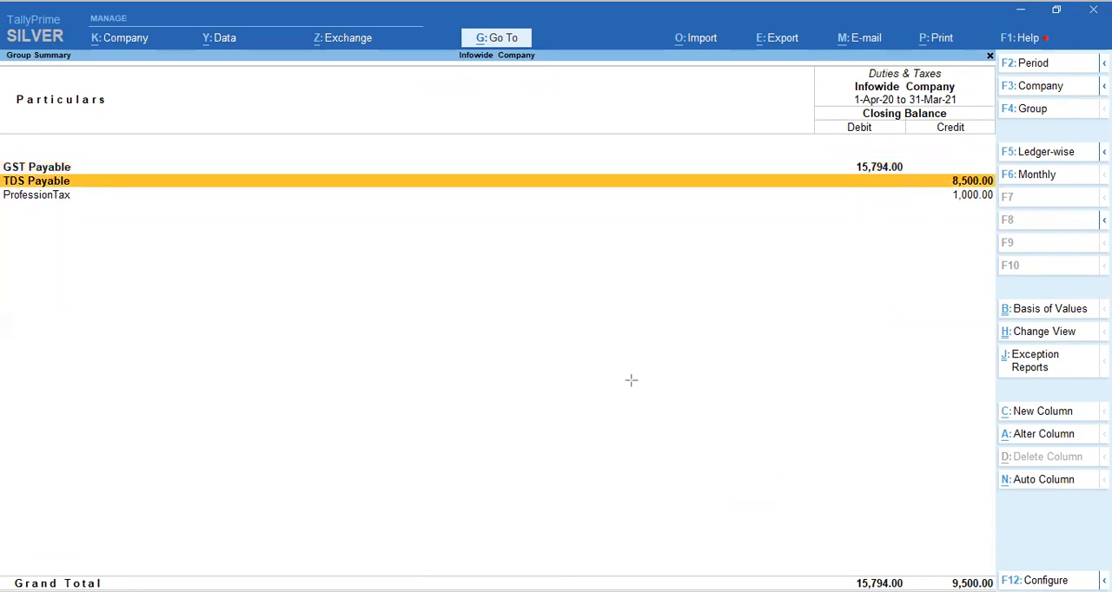
{"action": "left_click", "coordinate": [964, 181]}
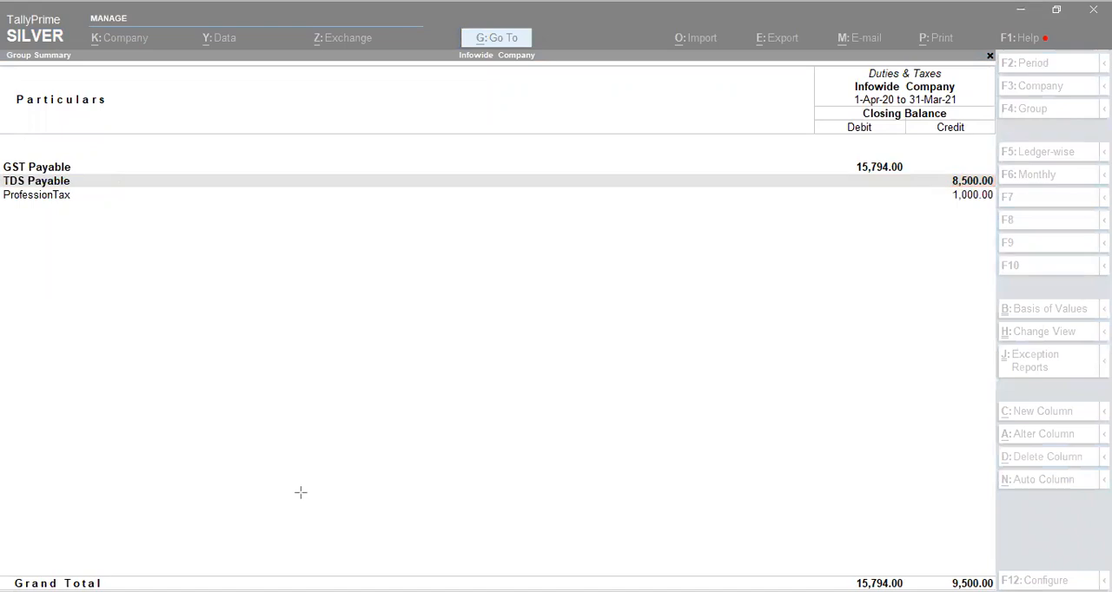
{"action": "left_click", "coordinate": [268, 396]}
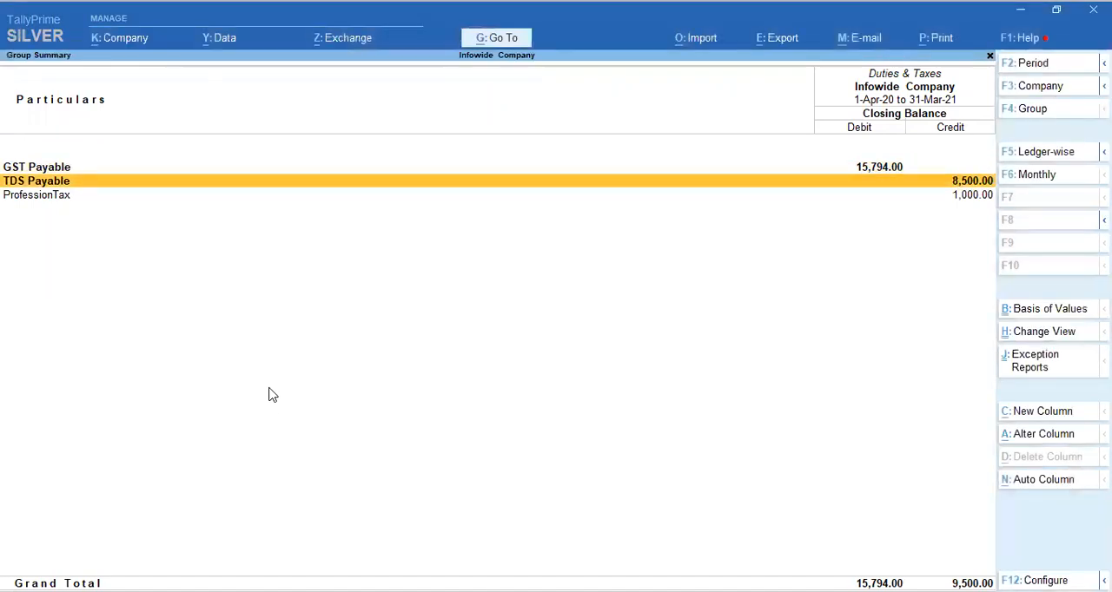
{"action": "key", "text": "Return"}
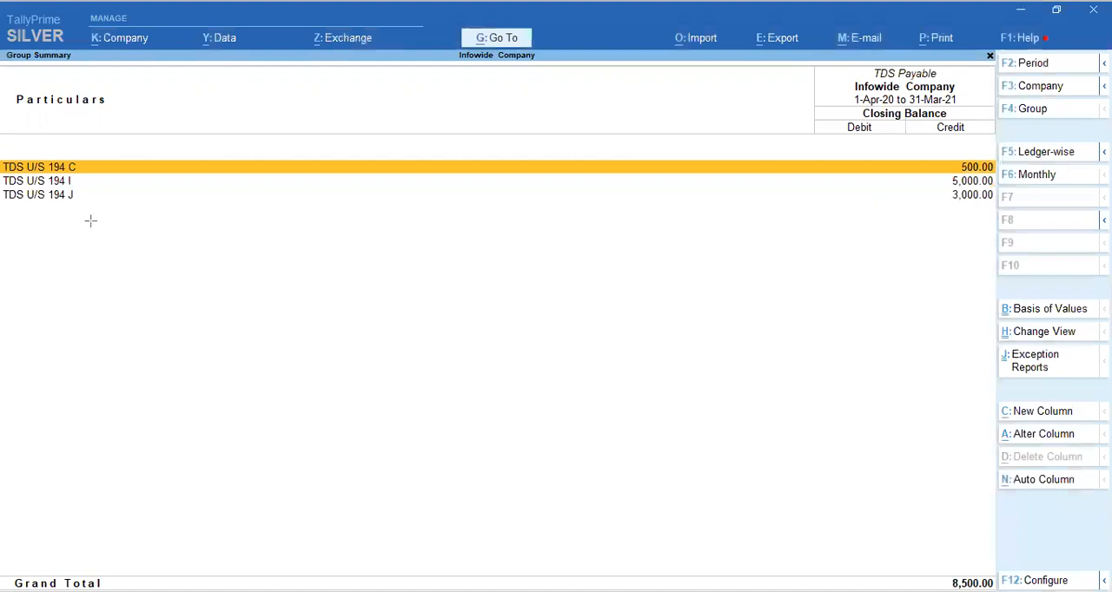
{"action": "left_click_drag", "start_coordinate": [2, 153], "coordinate": [87, 219]}
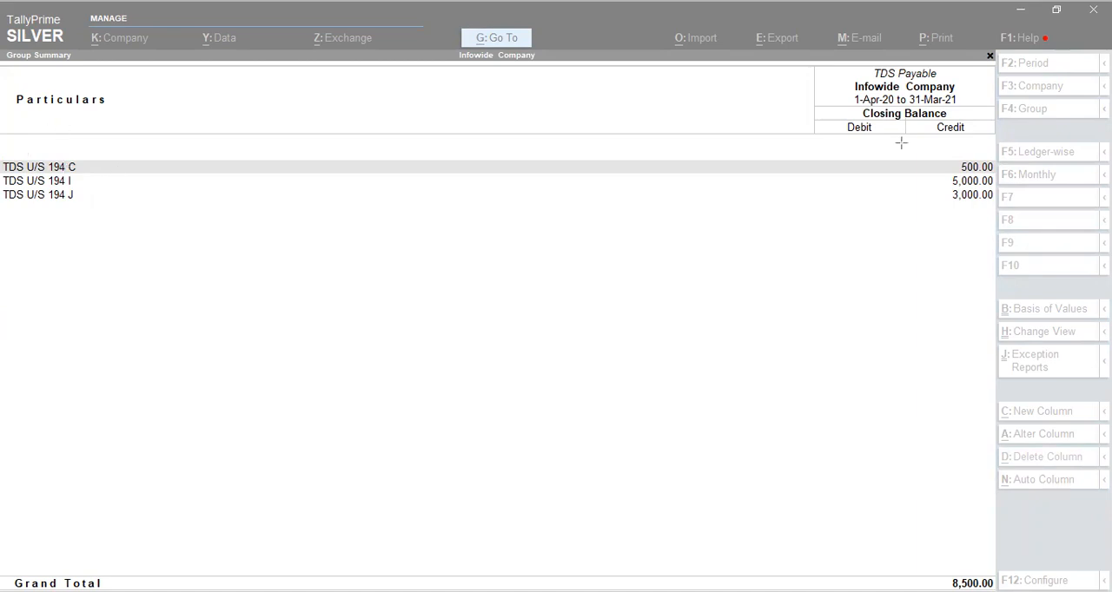
{"action": "mouse_move", "coordinate": [952, 156]}
{"action": "left_mouse_down"}
{"action": "mouse_move", "coordinate": [965, 174]}
{"action": "mouse_move", "coordinate": [998, 174]}
{"action": "left_mouse_up"}
{"action": "left_click", "coordinate": [718, 549]}
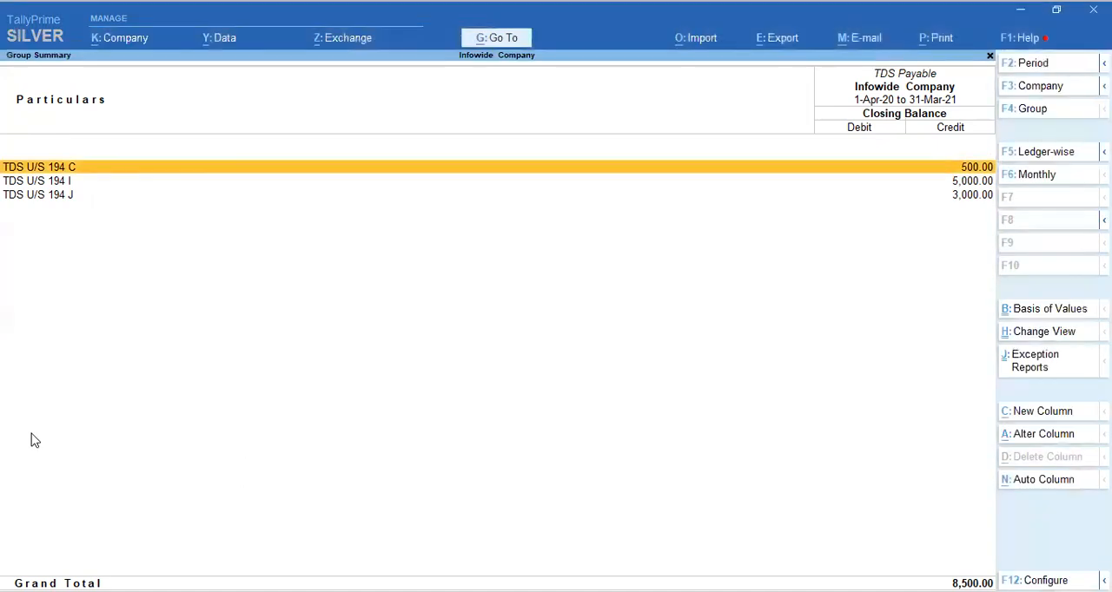
Review the January and February vouchers of the TDS U/S 194 C ledger, then leave the ledger report.
{"action": "key", "text": "Return"}
{"action": "key", "text": "Up"}
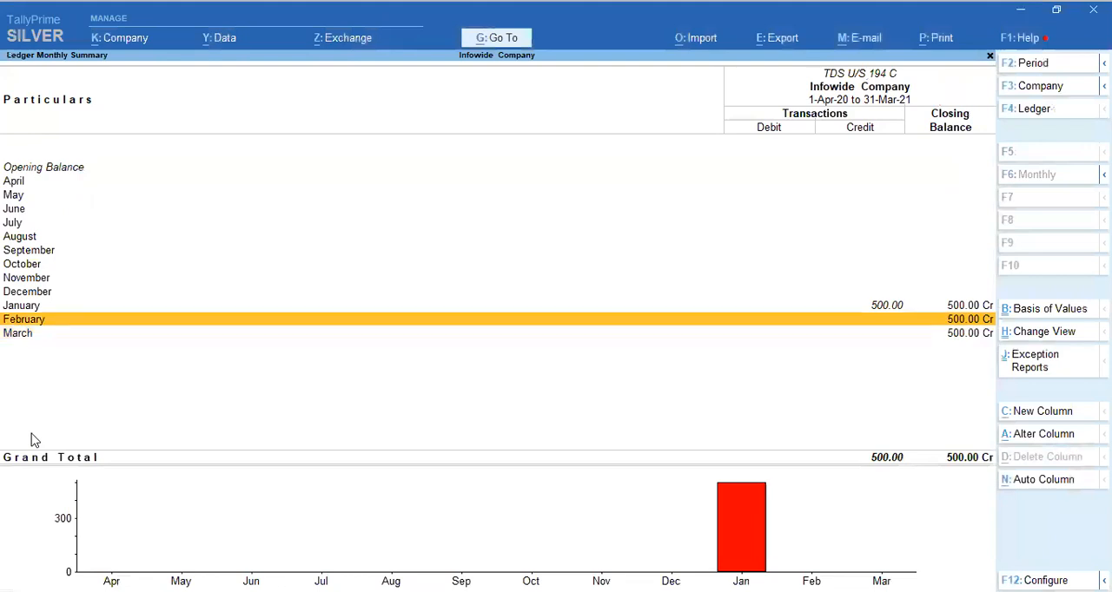
{"action": "key", "text": "Up"}
{"action": "key", "text": "Return"}
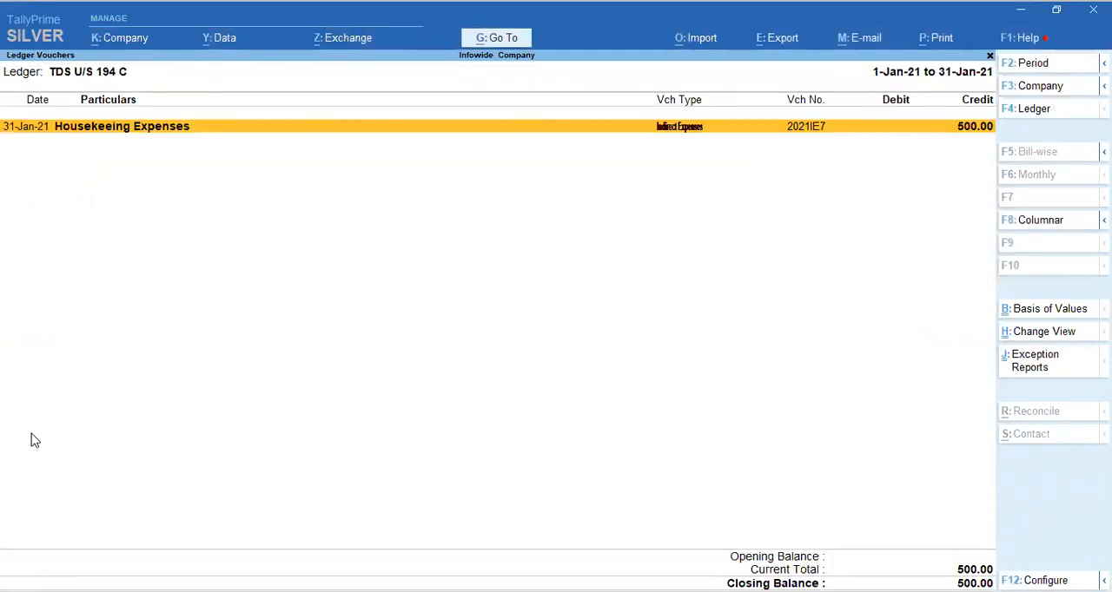
{"action": "key", "text": "Escape"}
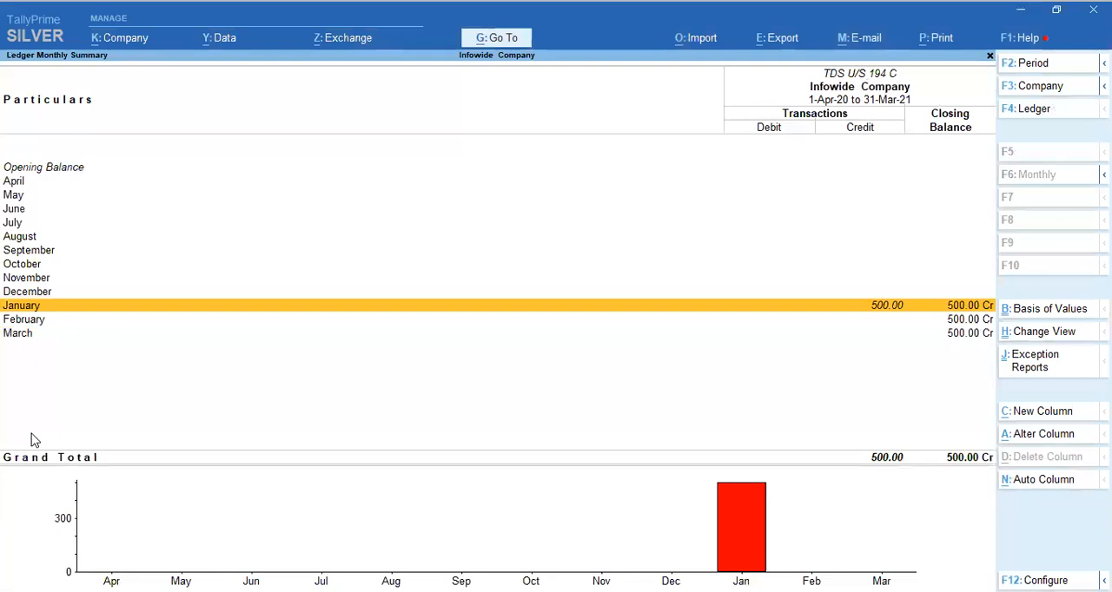
{"action": "key", "text": "Down"}
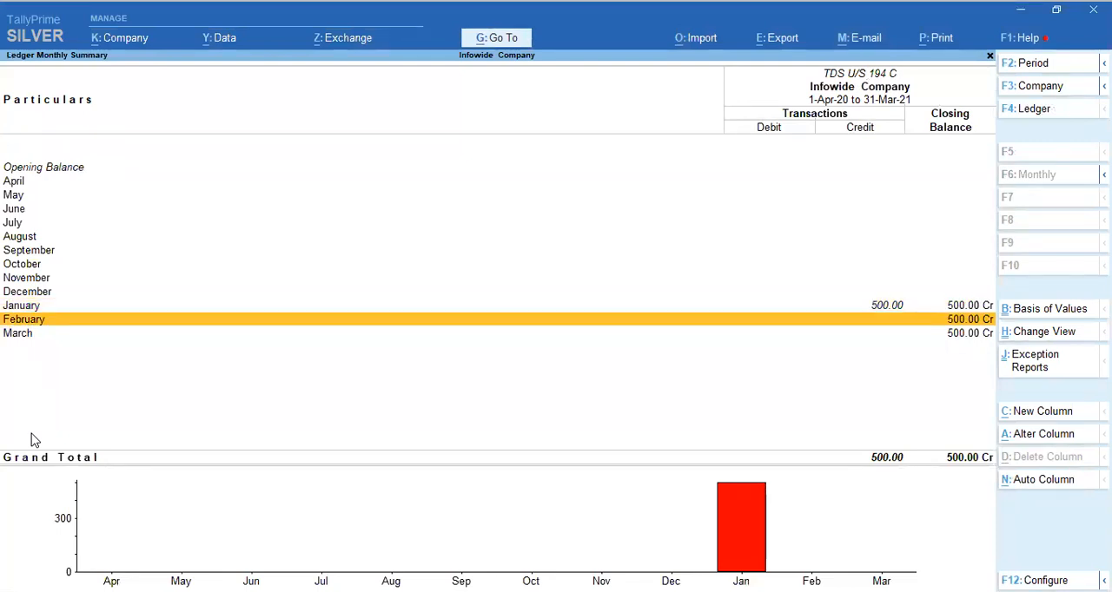
{"action": "key", "text": "Return"}
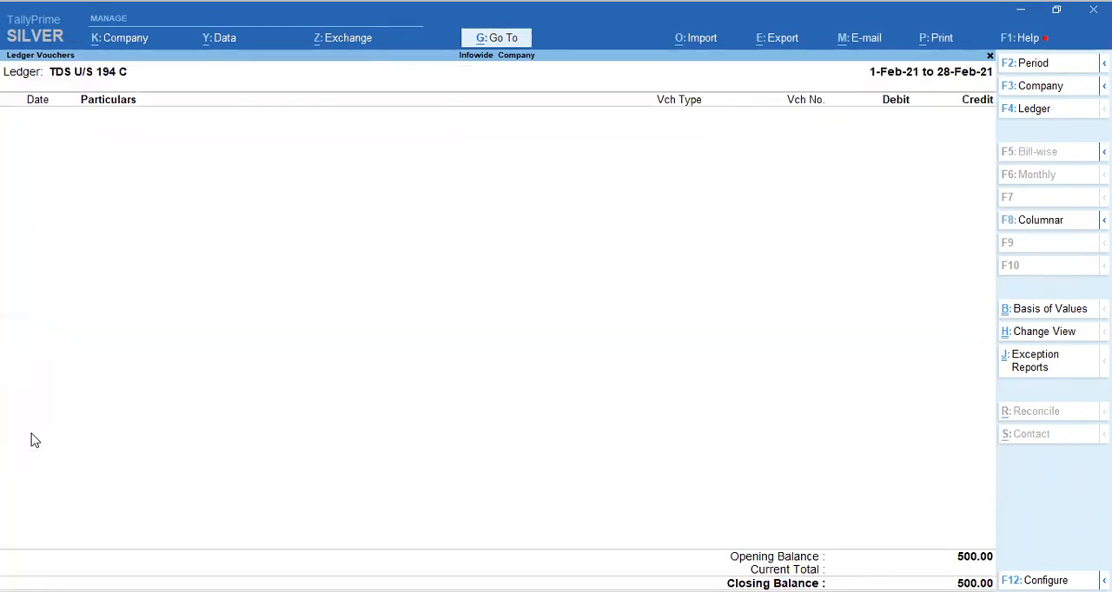
{"action": "key", "text": "Escape"}
{"action": "key", "text": "Escape"}
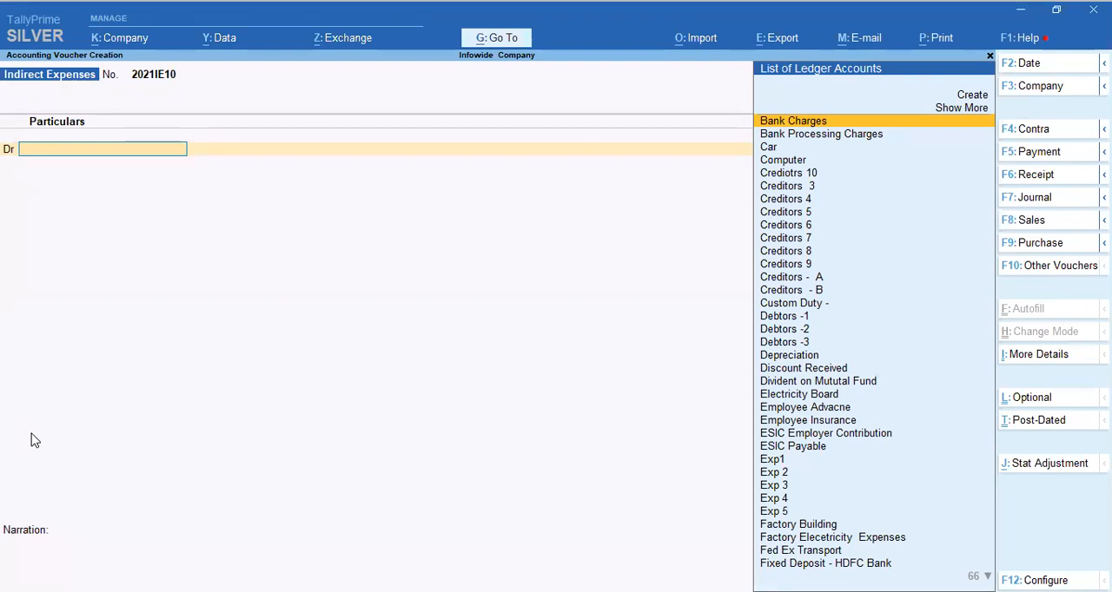
Switch to a Bank Payment Voucher and choose TDS U/S 194 C as the debit ledger.
{"action": "key", "text": "F5"}
{"action": "key", "text": "Up"}
{"action": "key", "text": "Up"}
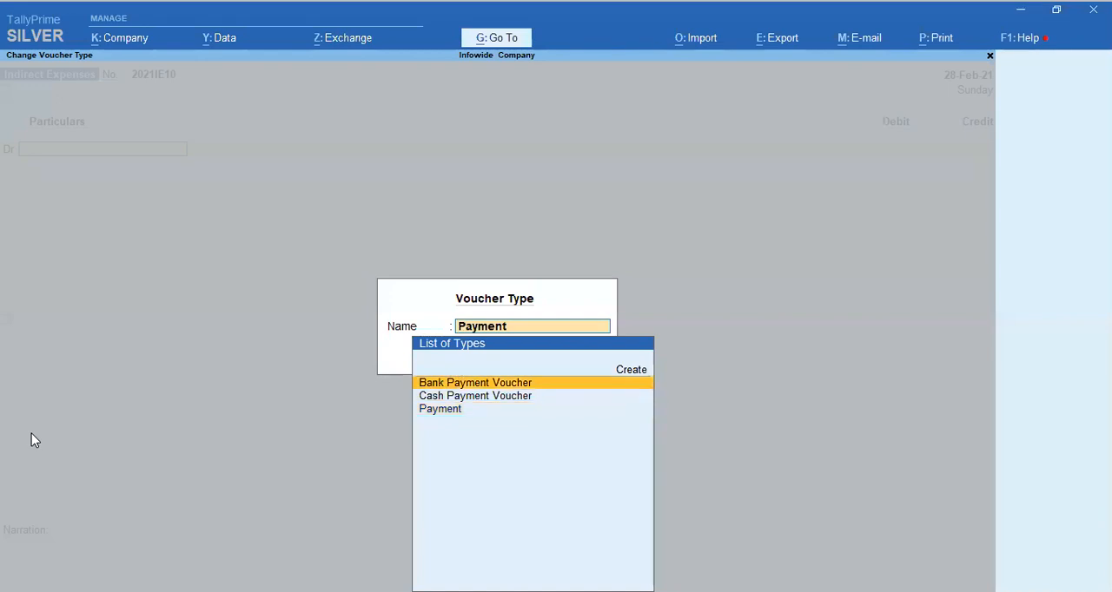
{"action": "key", "text": "Return"}
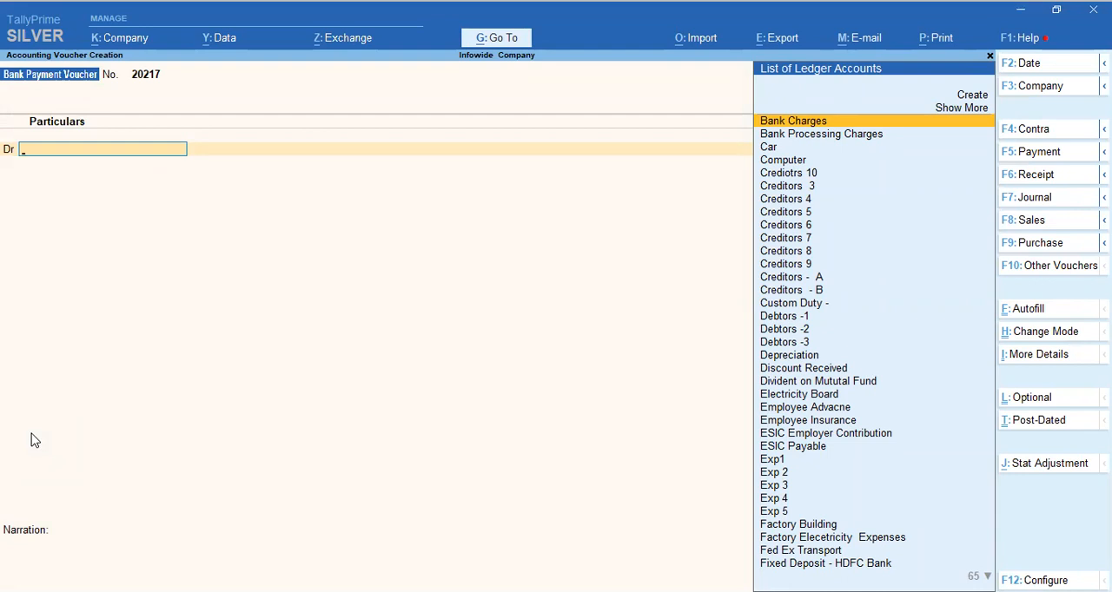
{"action": "type", "text": "Tds"}
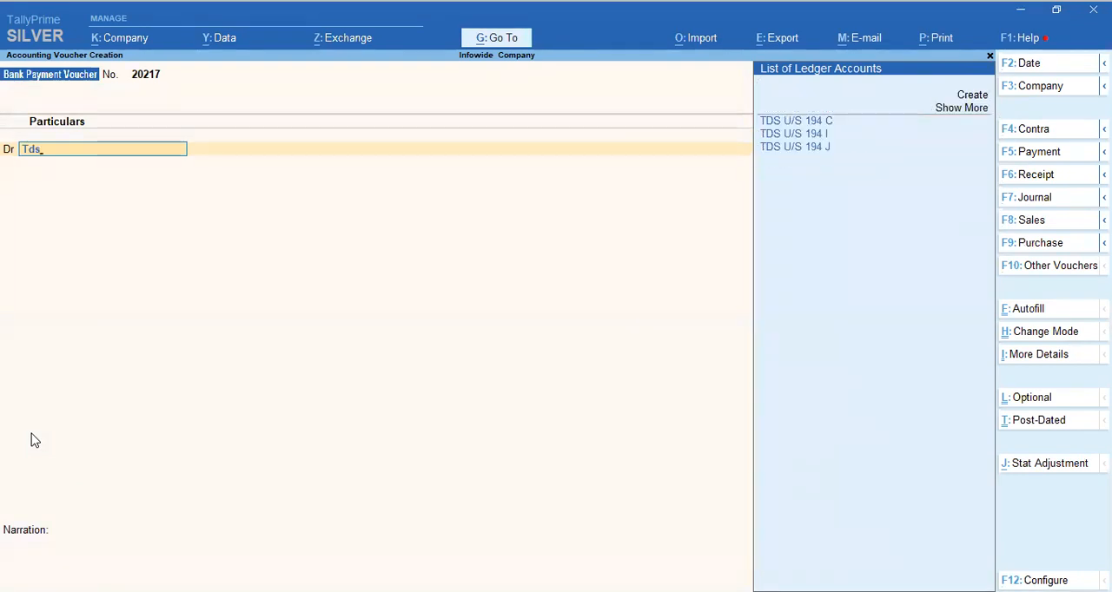
{"action": "key", "text": "Return"}
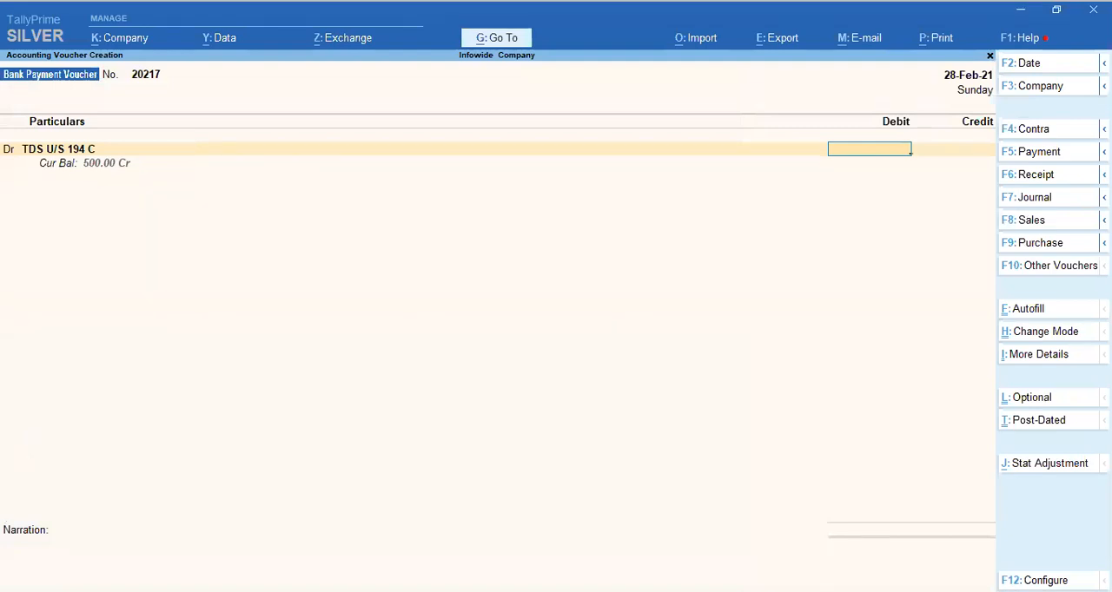
Set the voucher date to 7-Feb-21 and enter 500 as the debit amount for TDS U/S 194 C.
{"action": "key", "text": "F2"}
{"action": "type", "text": "7."}
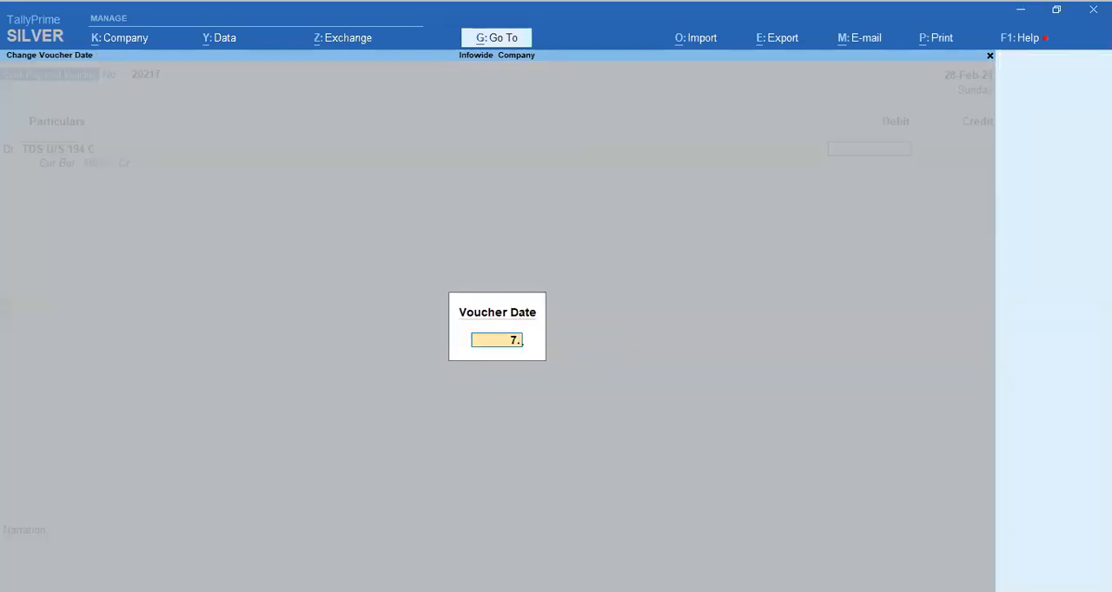
{"action": "key", "text": "Return"}
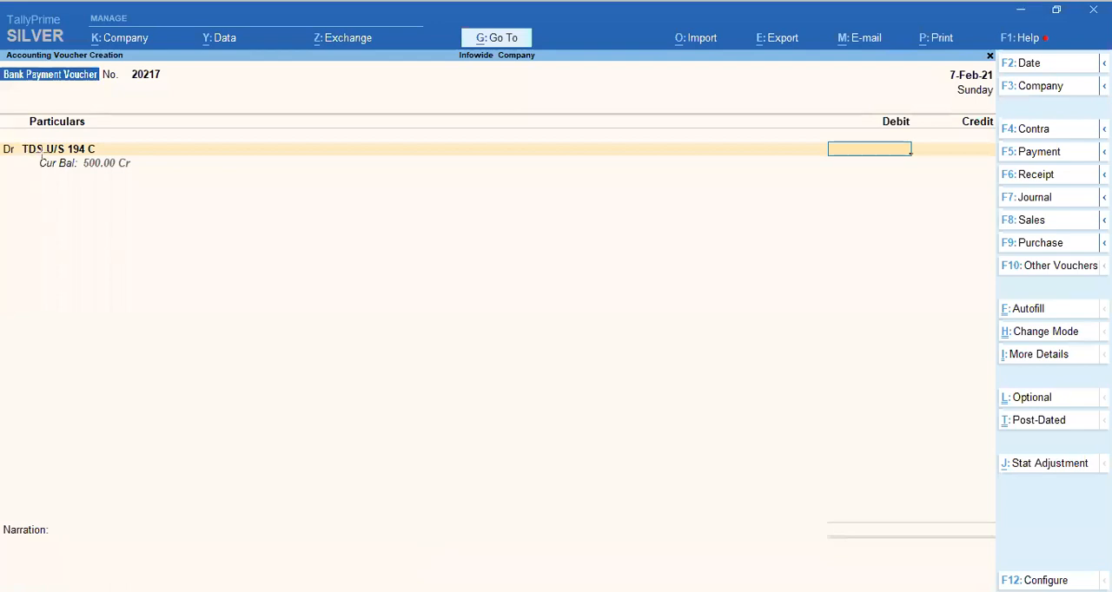
{"action": "left_click_drag", "start_coordinate": [36, 156], "coordinate": [139, 174]}
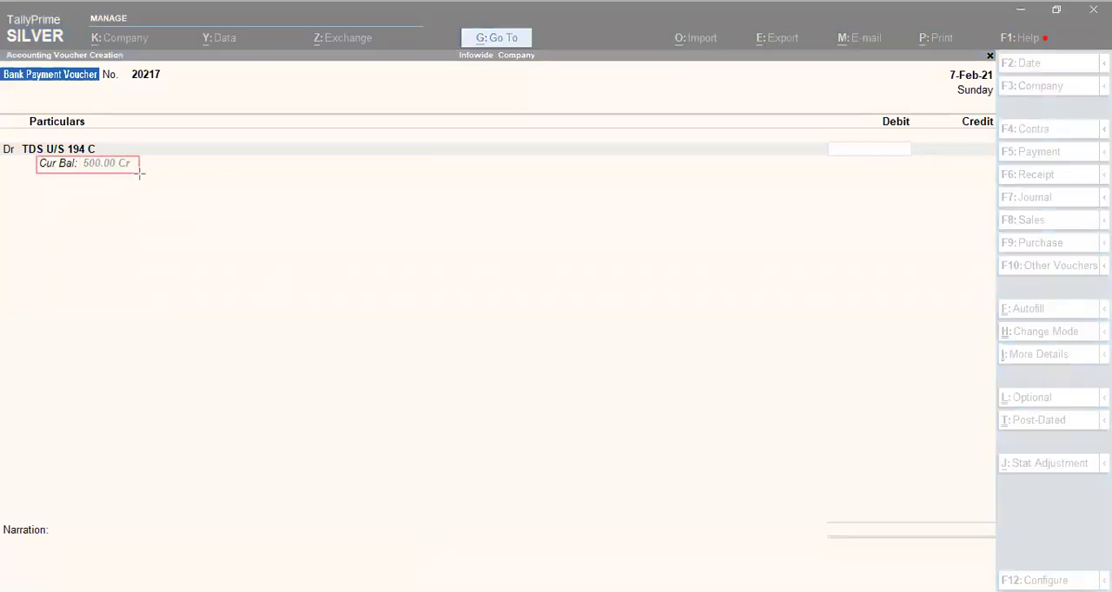
{"action": "left_click", "coordinate": [715, 549]}
{"action": "left_click", "coordinate": [861, 155]}
{"action": "type", "text": "00"}
{"action": "key", "text": "BackSpace"}
{"action": "key", "text": "Return"}
{"action": "key", "text": "Return"}
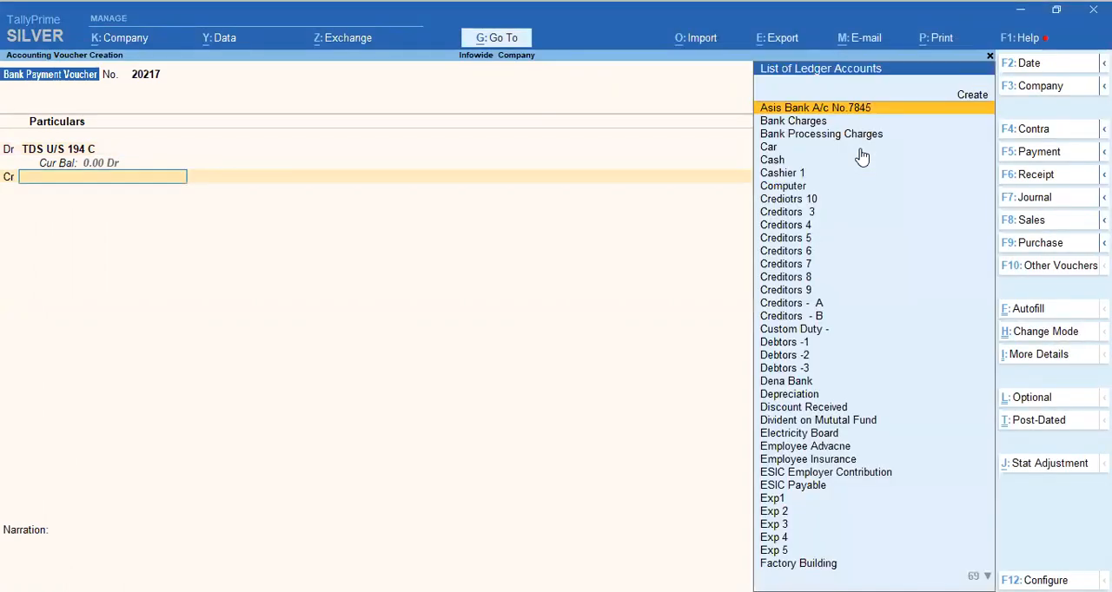
Credit the SBI current account with 500 and set its bank allocation to e-Fund Transfer.
{"action": "type", "text": "sb"}
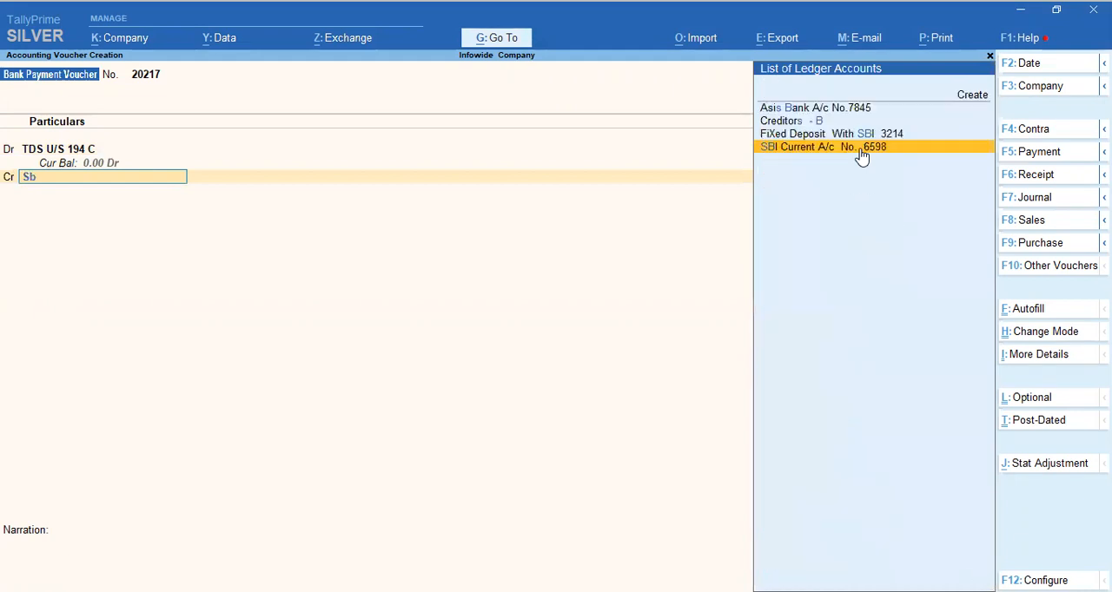
{"action": "key", "text": "Up"}
{"action": "left_click", "coordinate": [862, 149]}
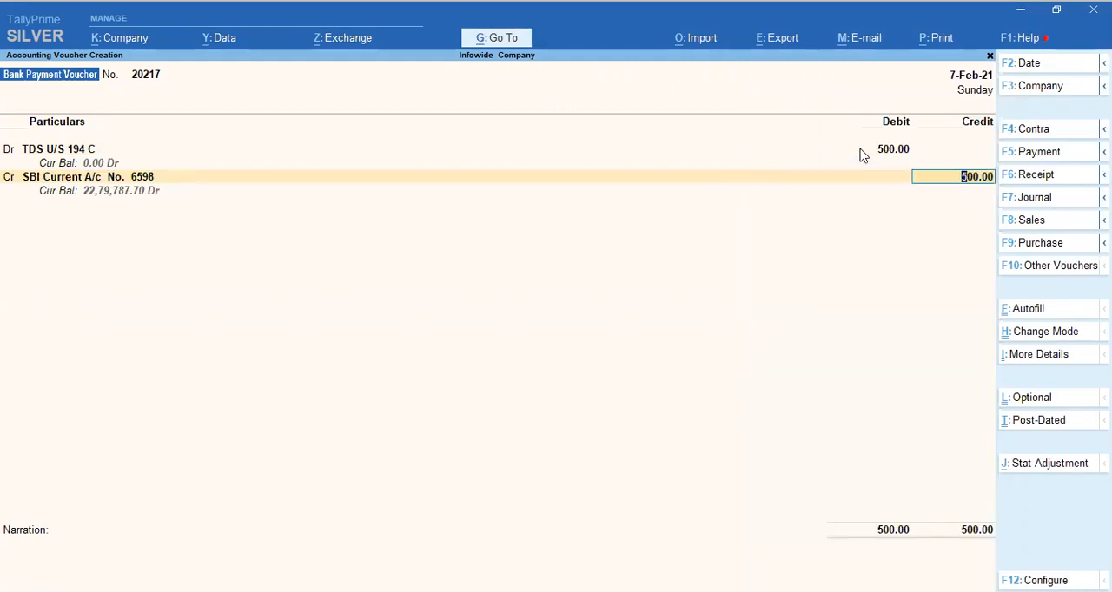
{"action": "key", "text": "Return"}
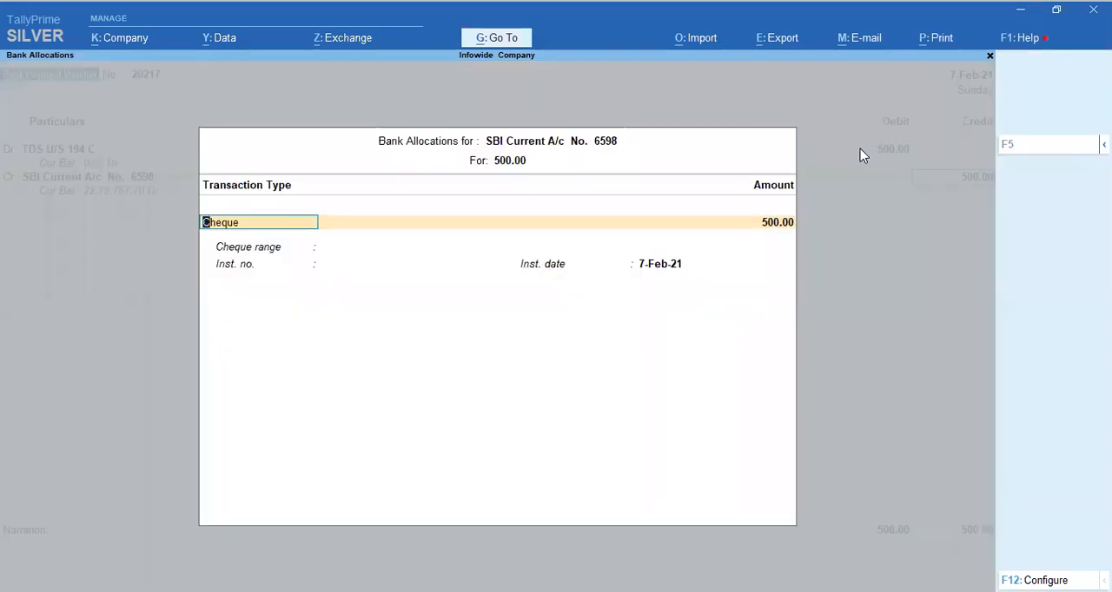
{"action": "type", "text": "e"}
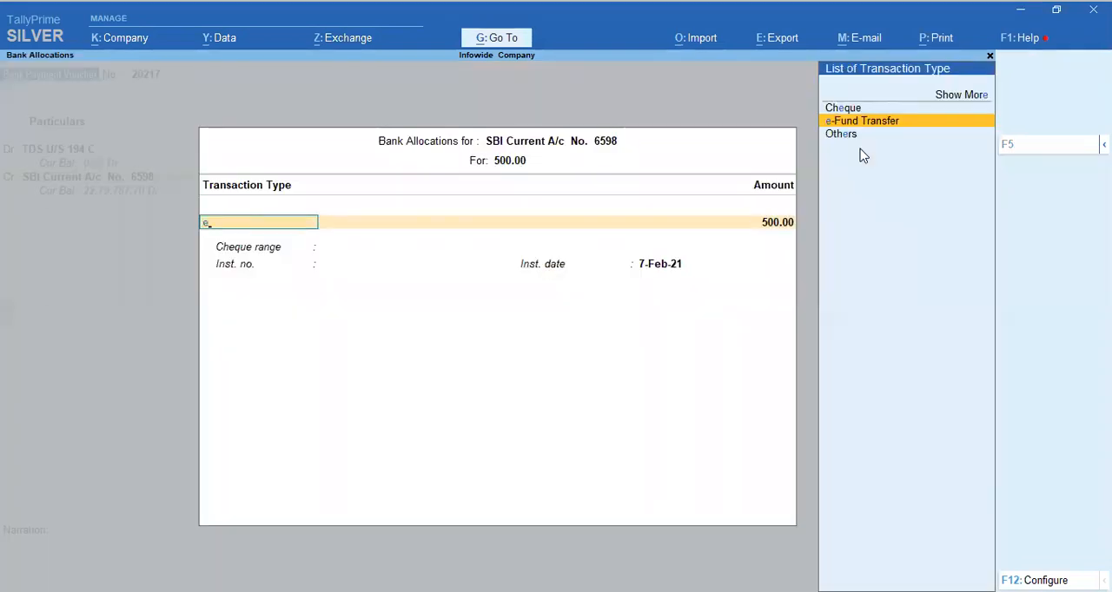
{"action": "key", "text": "Return"}
{"action": "key", "text": "Return"}
{"action": "key", "text": "Return"}
{"action": "key", "text": "Return"}
{"action": "key", "text": "Return"}
{"action": "key", "text": "Return"}
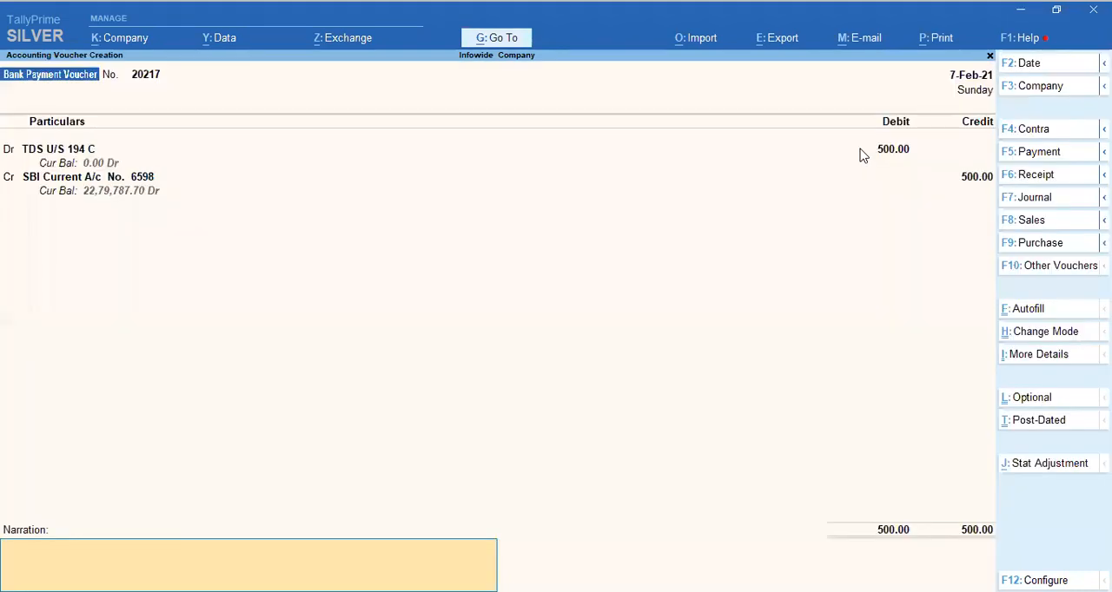
Enter the narration "Being TDS payment for the month of January 21 U/s 194 C".
{"action": "type", "text": "Being"}
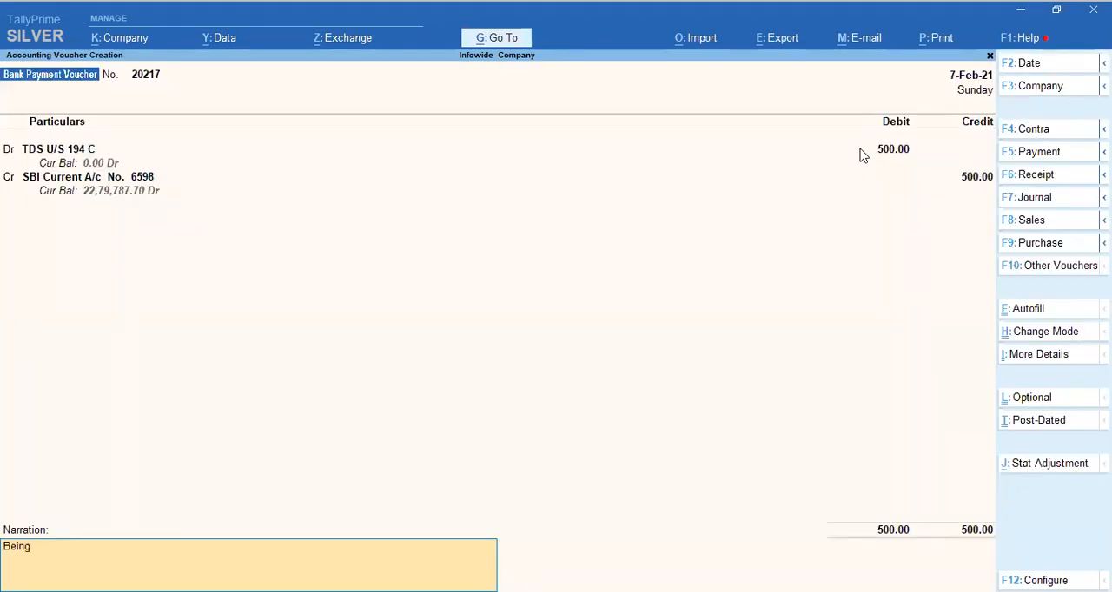
{"action": "type", "text": "  TDS payment for the month og"}
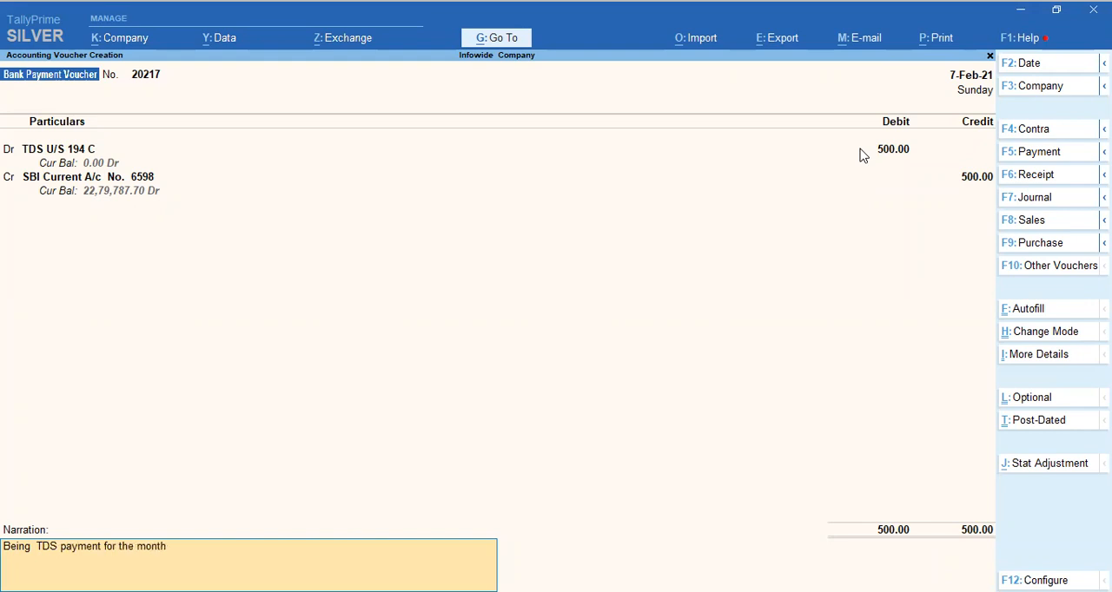
{"action": "key", "text": "BackSpace"}
{"action": "type", "text": "f January 21 U/s 194 C"}
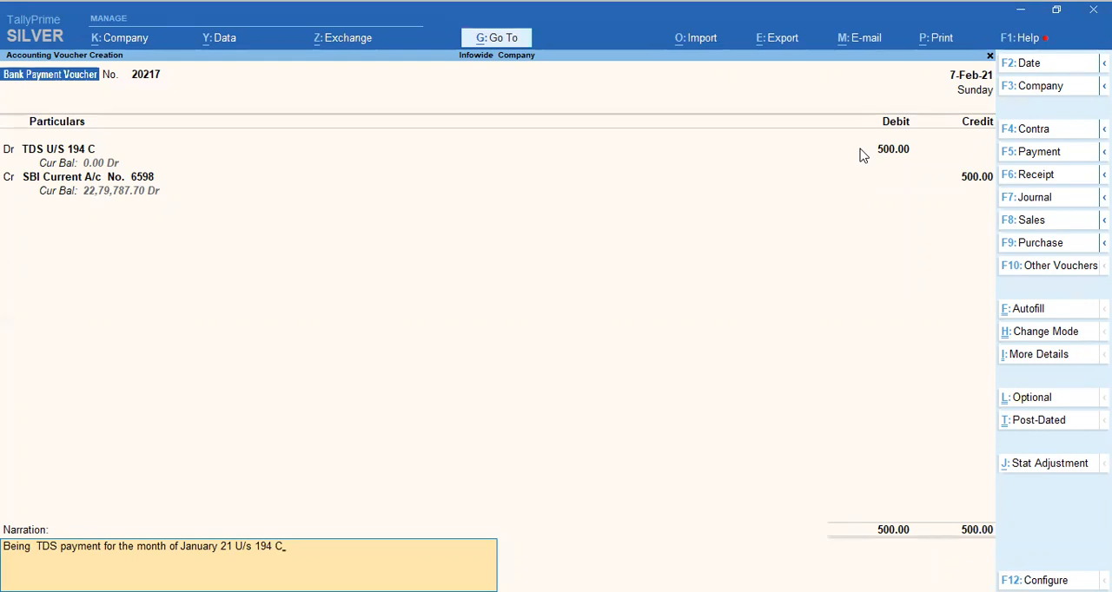
Save the payment voucher and go back from the ledger report to the TDS Payable group summary.
{"action": "key", "text": "Return"}
{"action": "key", "text": "Return"}
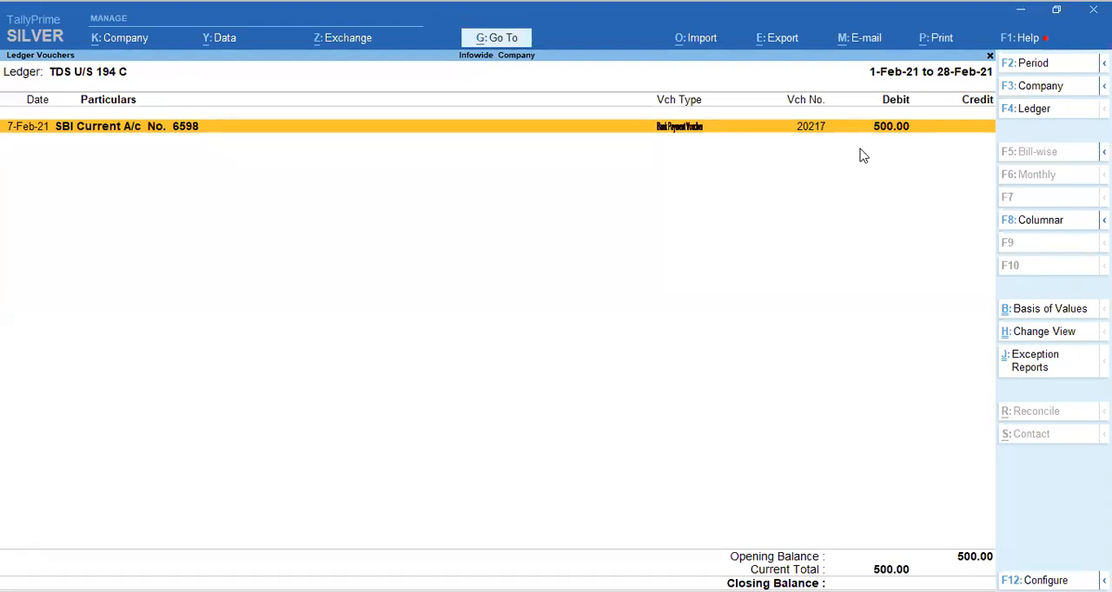
{"action": "key", "text": "Escape"}
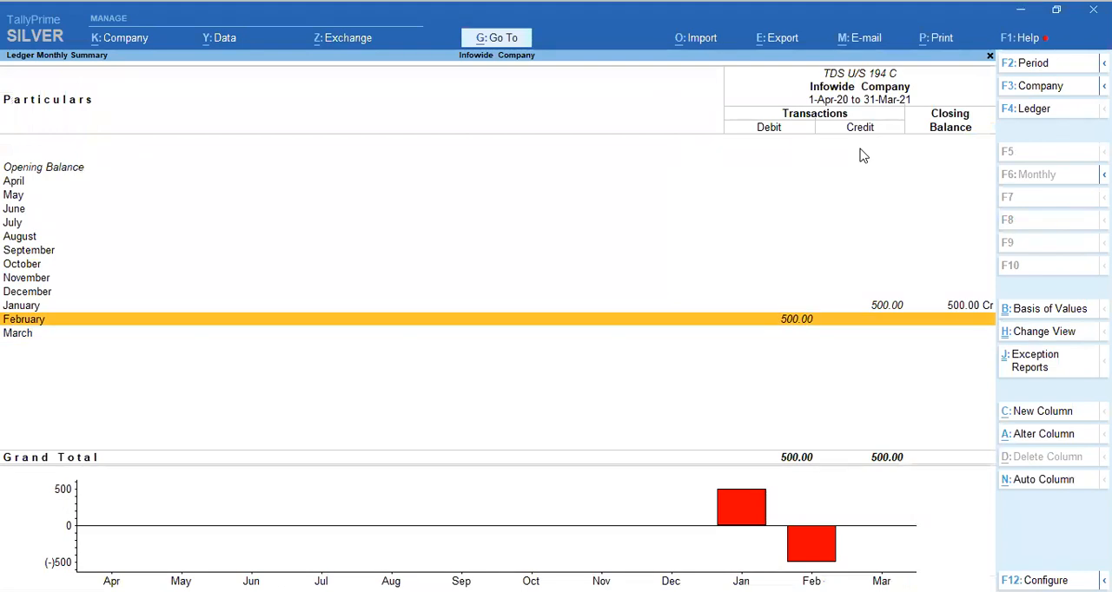
{"action": "key", "text": "Escape"}
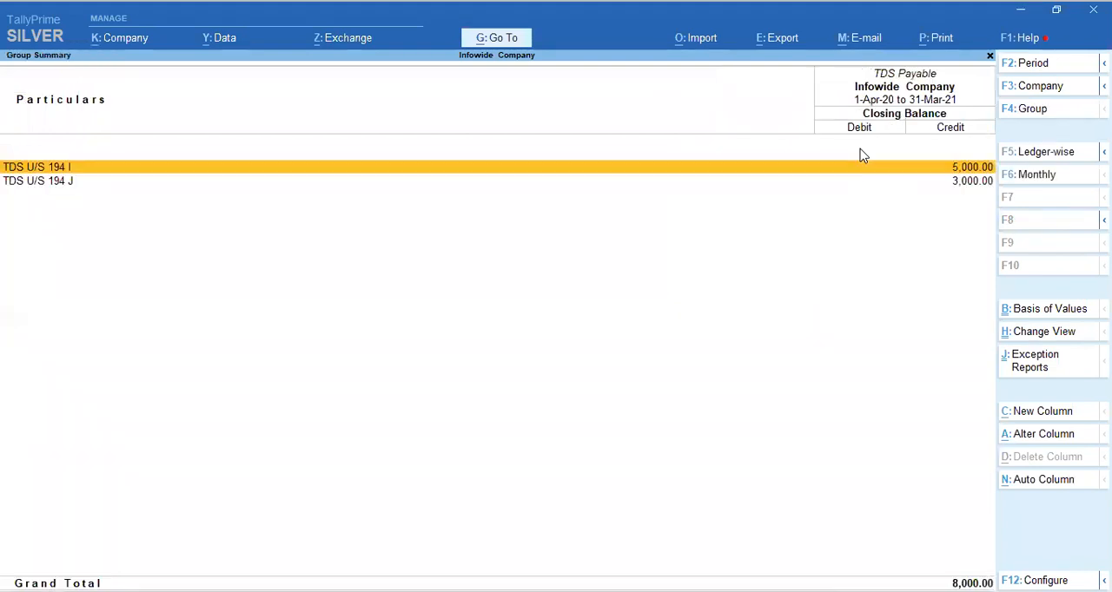
Turn on the opening balance display in the TDS Payable group summary.
{"action": "key", "text": "F12"}
{"action": "key", "text": "y"}
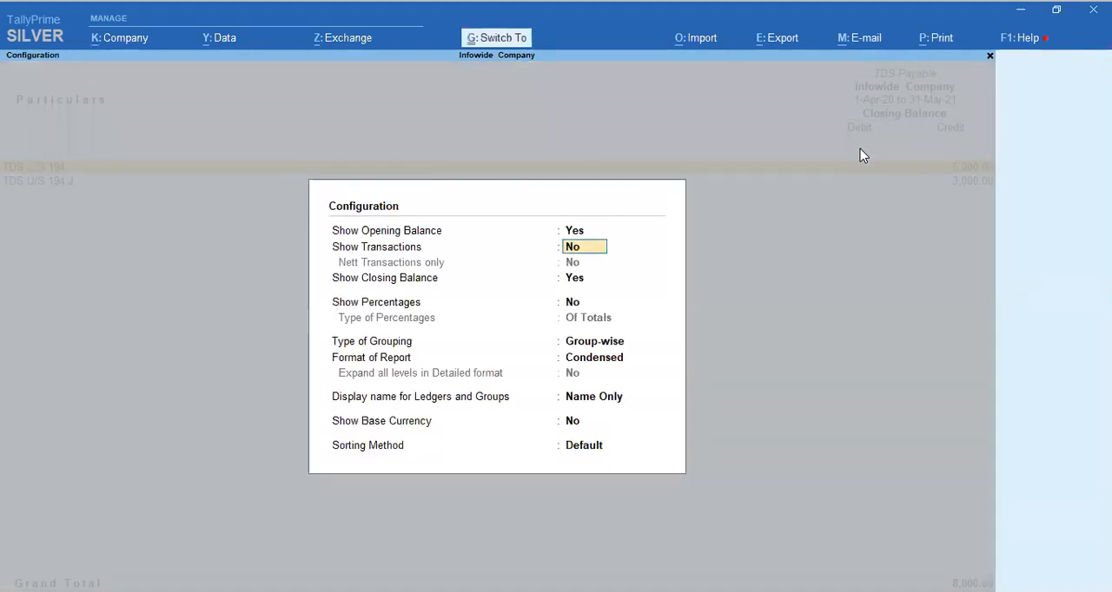
{"action": "key", "text": "ctrl+a"}
{"action": "key", "text": "Up"}
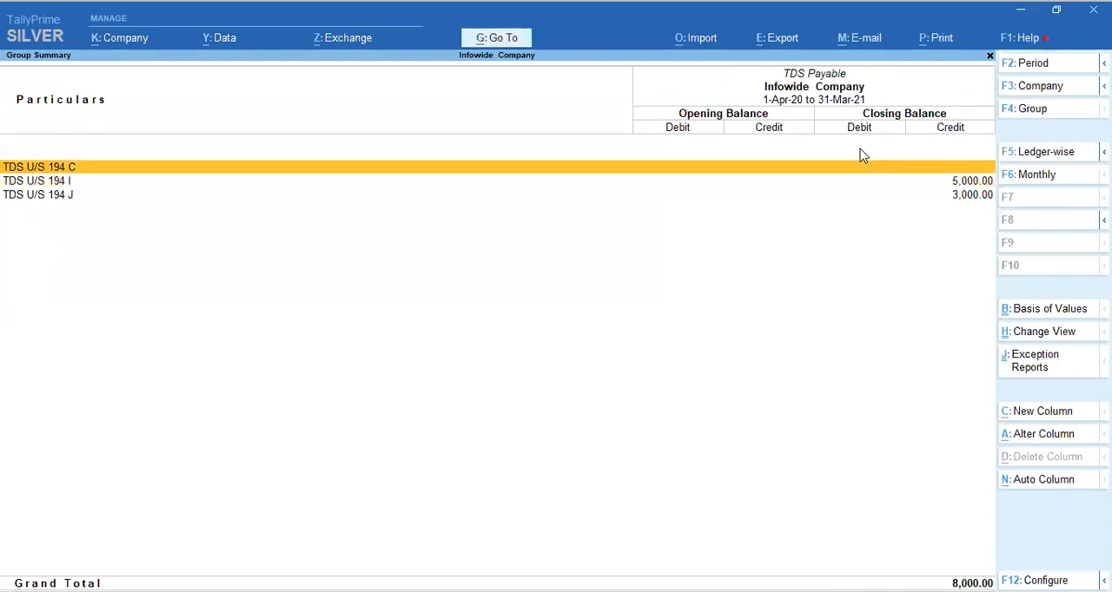
Check the monthly summary of the TDS U/S 194 C ledger, then return to the Duties & Taxes group.
{"action": "key", "text": "Return"}
{"action": "key", "text": "Up"}
{"action": "key", "text": "Up"}
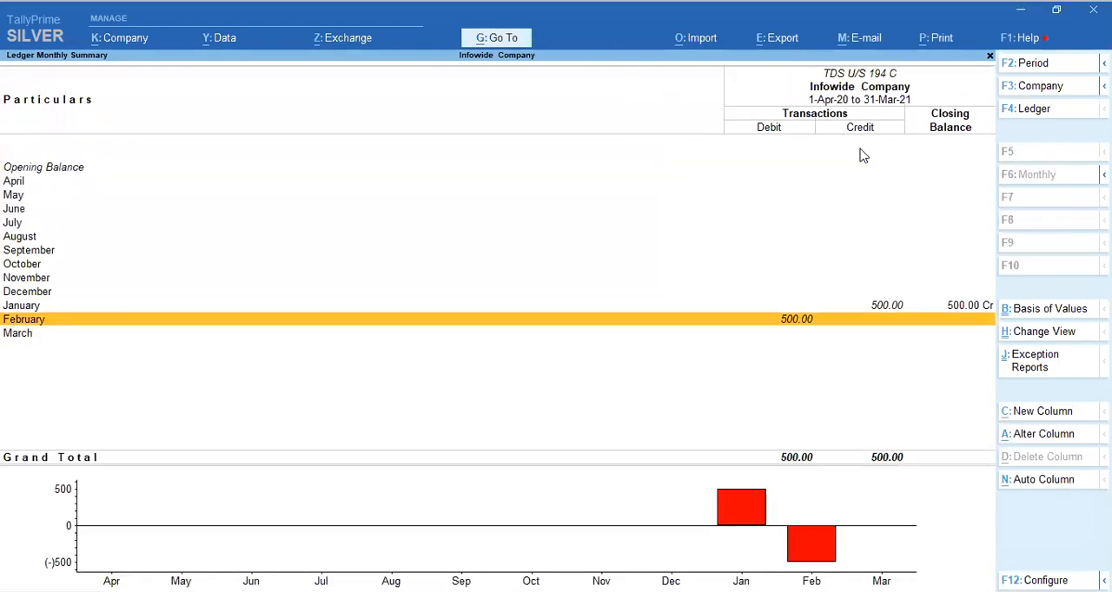
{"action": "key", "text": "Escape"}
{"action": "key", "text": "Down"}
{"action": "key", "text": "Down"}
{"action": "key", "text": "Up"}
{"action": "key", "text": "Up"}
{"action": "key", "text": "Escape"}
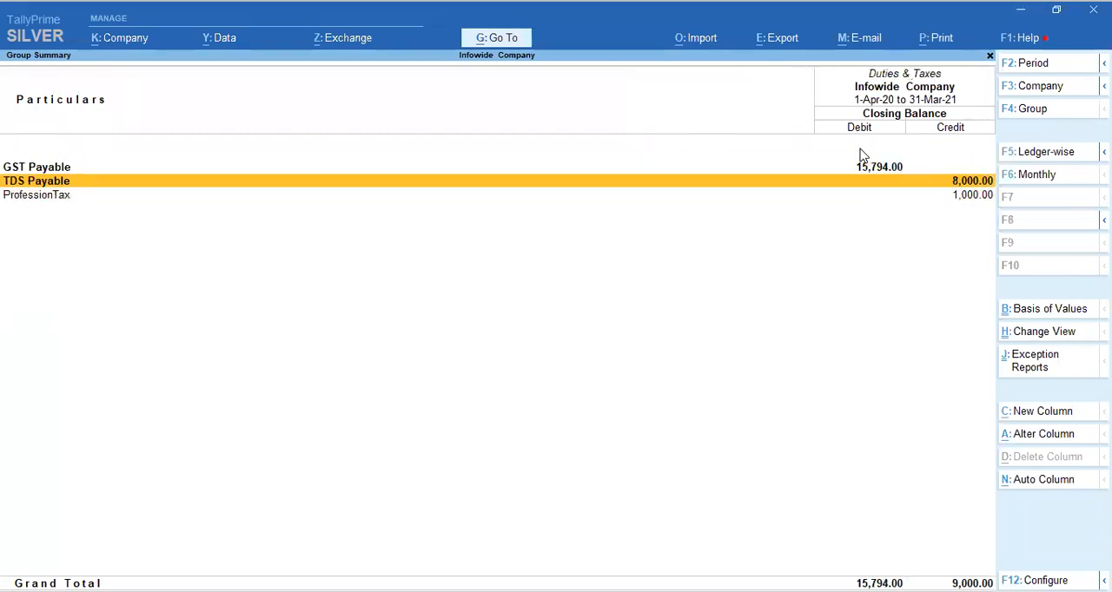
Reopen the TDS Payable summary and configure it to show both opening balances and transactions.
{"action": "key", "text": "Return"}
{"action": "key", "text": "F12"}
{"action": "type", "text": "y"}
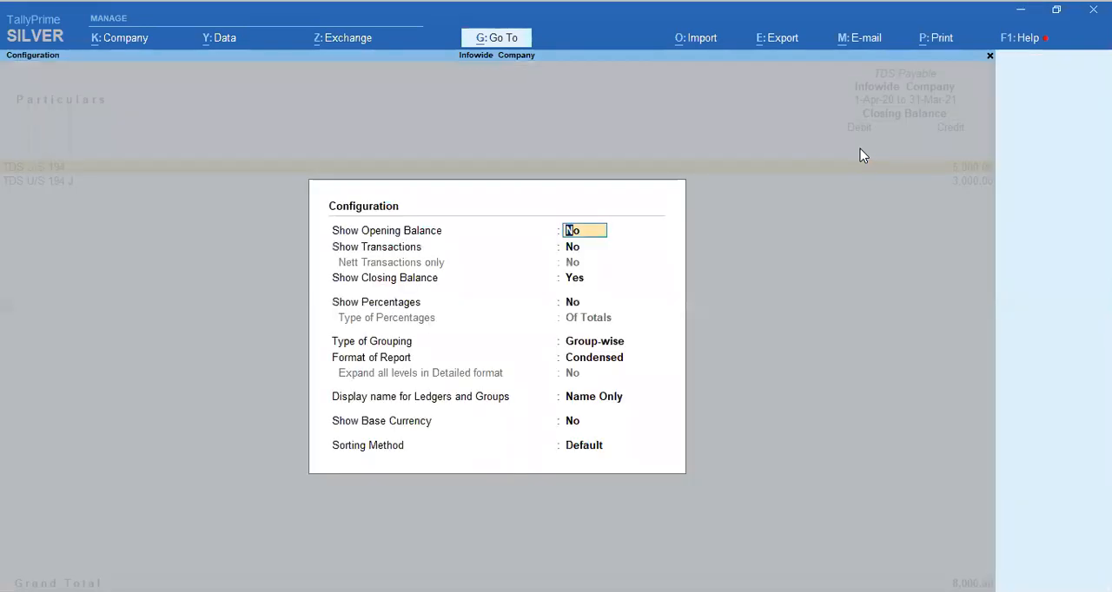
{"action": "key", "text": "Return"}
{"action": "type", "text": "y"}
{"action": "key", "text": "Return"}
{"action": "key", "text": "ctrl+a"}
{"action": "key", "text": "Up"}
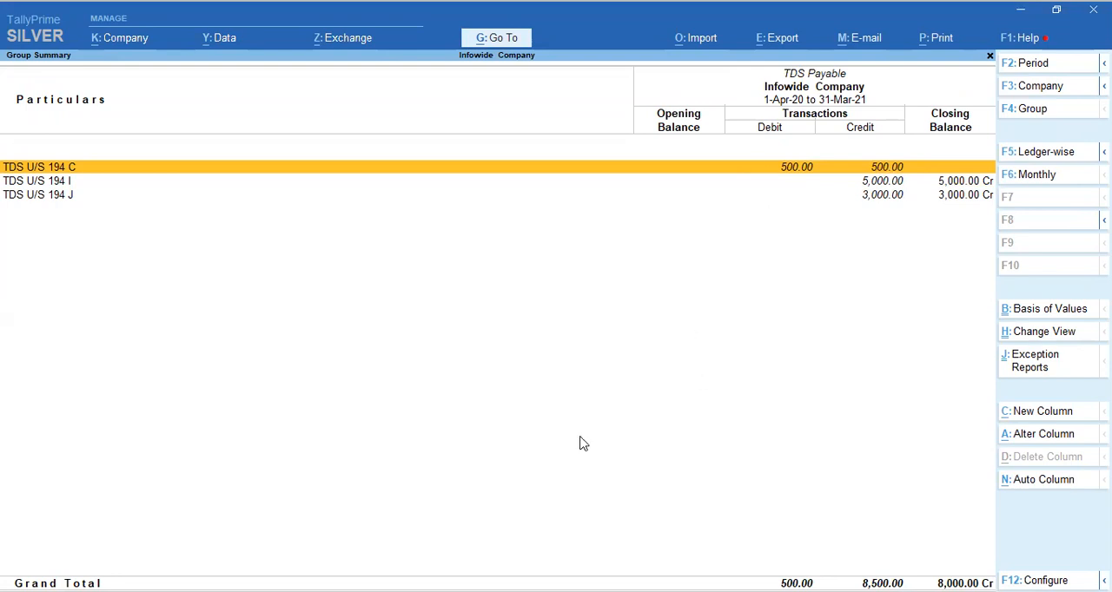
Compare the debit and credit transactions of the TDS ledgers and open the February vouchers of TDS U/S 194 I.
{"action": "left_click_drag", "start_coordinate": [843, 157], "coordinate": [909, 173]}
{"action": "mouse_move", "coordinate": [756, 149]}
{"action": "left_mouse_down"}
{"action": "mouse_move", "coordinate": [815, 168]}
{"action": "mouse_move", "coordinate": [819, 197]}
{"action": "mouse_move", "coordinate": [834, 207]}
{"action": "left_mouse_up"}
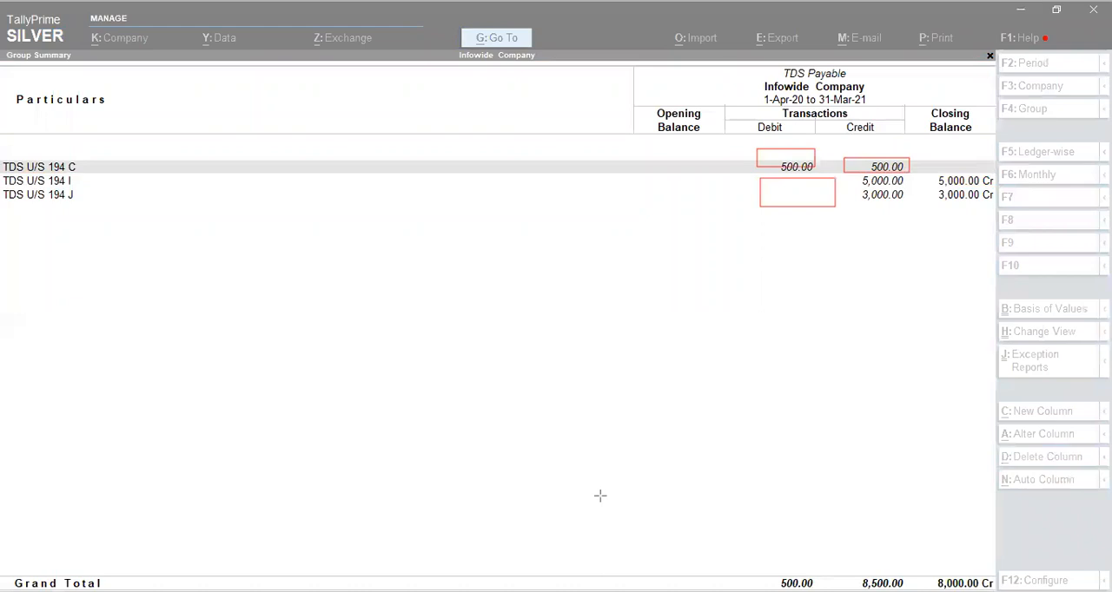
{"action": "key", "text": "e"}
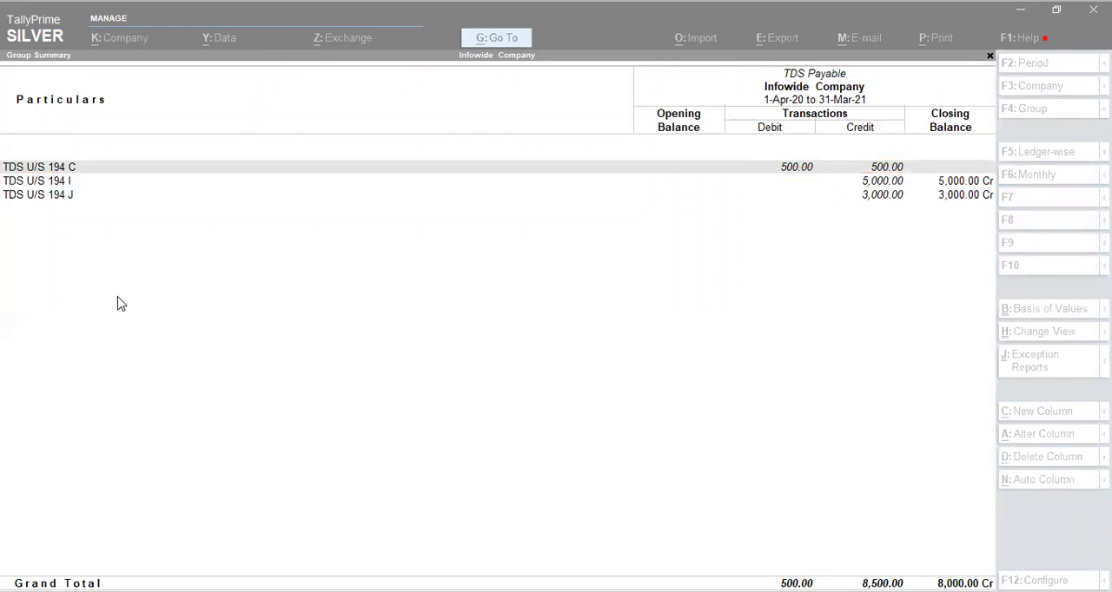
{"action": "key", "text": "Down"}
{"action": "key", "text": "Return"}
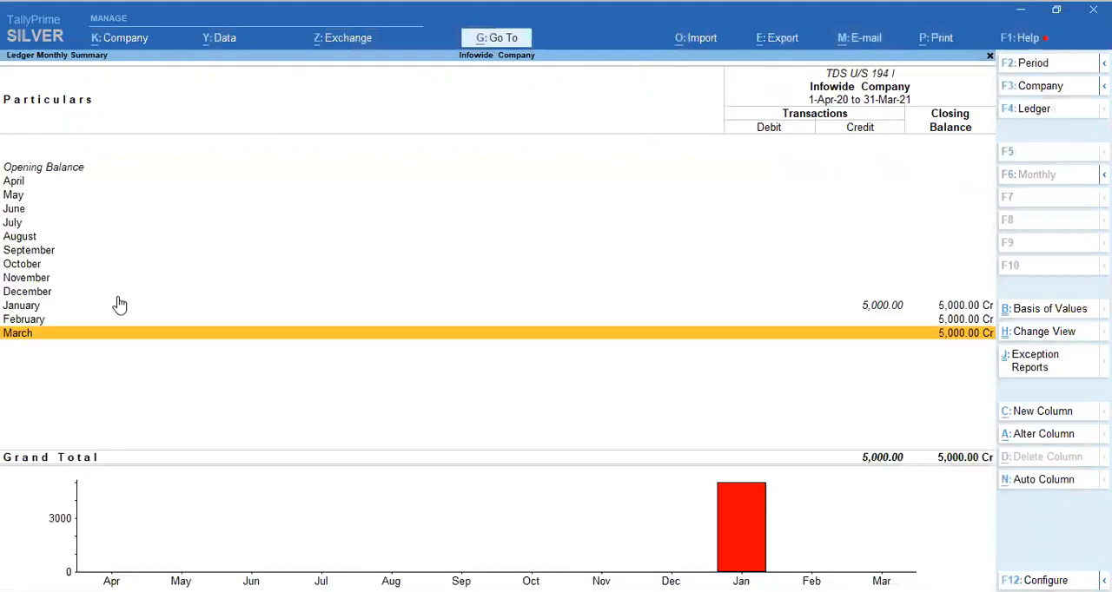
{"action": "key", "text": "Up"}
{"action": "key", "text": "Return"}
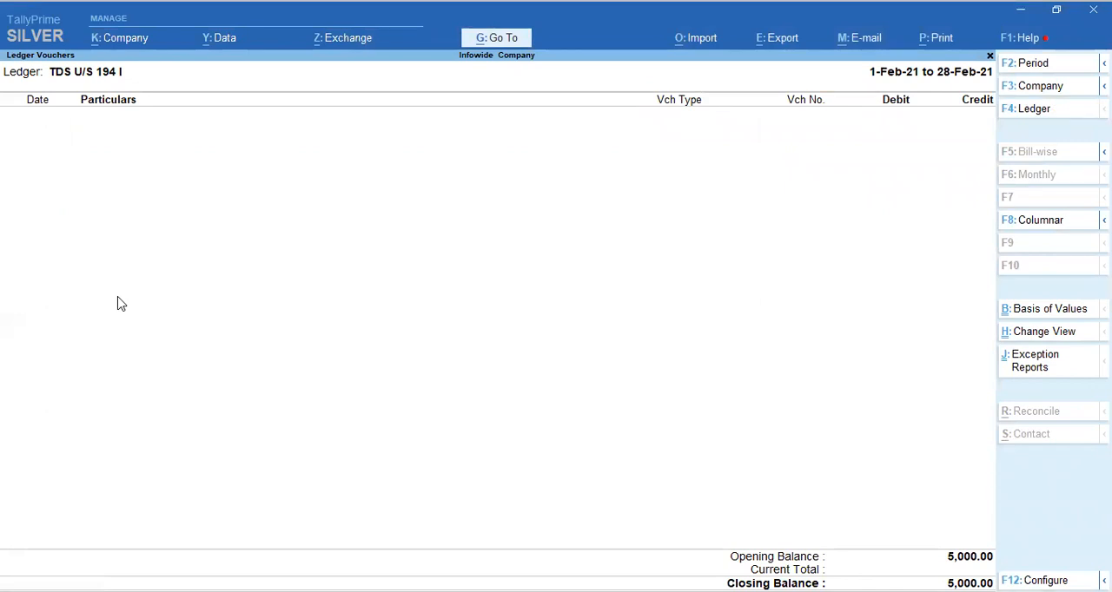
Add another Bank Payment Voucher from the ledger report and date it 7-Feb-21.
{"action": "key", "text": "alt+a"}
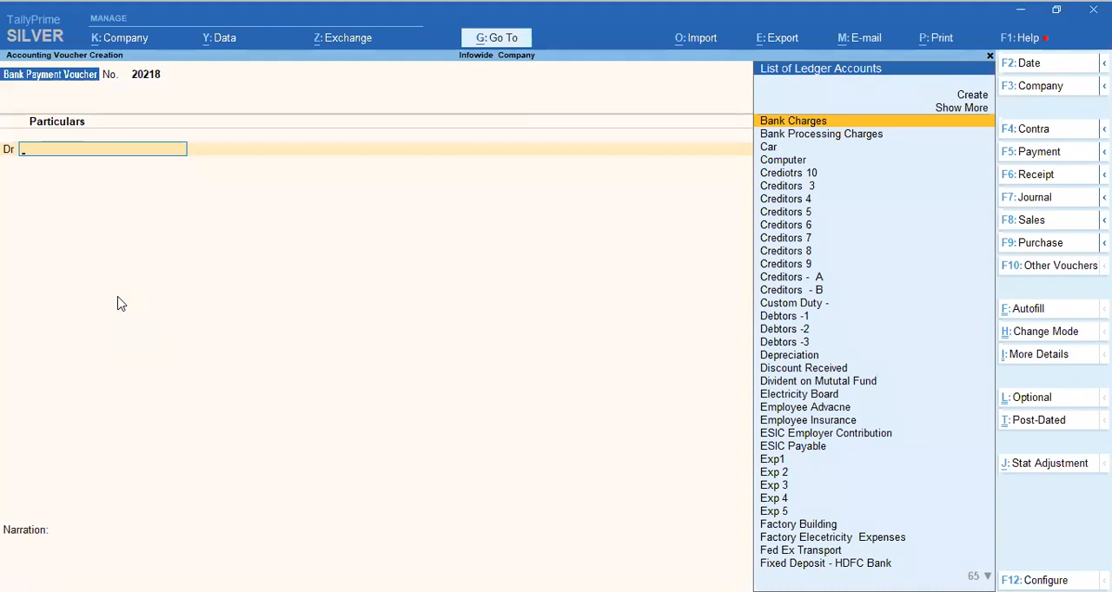
{"action": "key", "text": "F2"}
{"action": "type", "text": "7.2"}
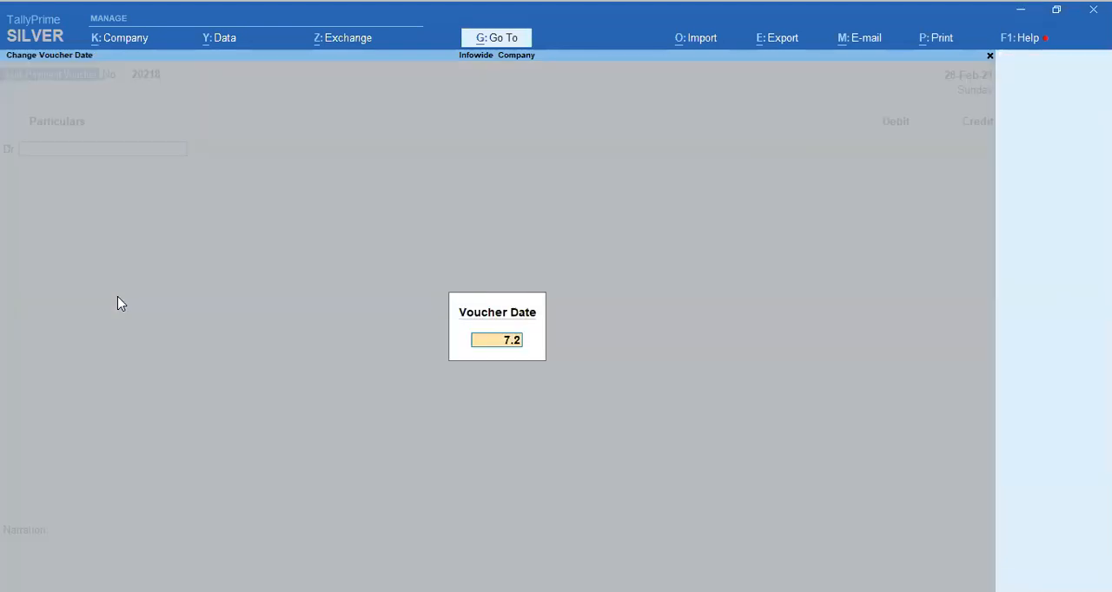
{"action": "key", "text": "Return"}
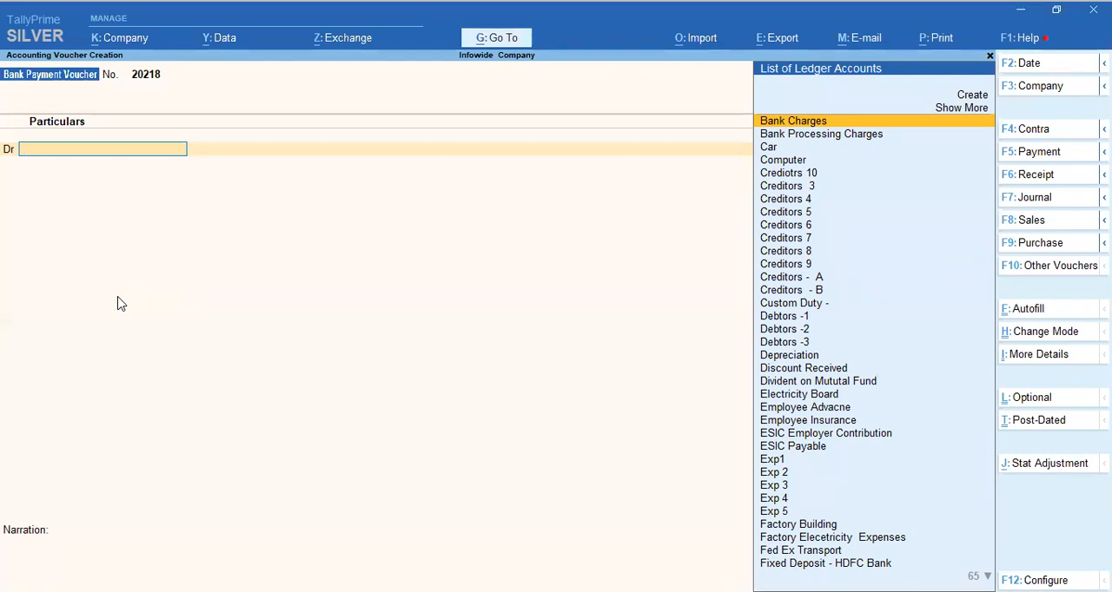
Debit the TDS U/S 194 I ledger with 5000 in the bank payment voucher.
{"action": "type", "text": "Tds"}
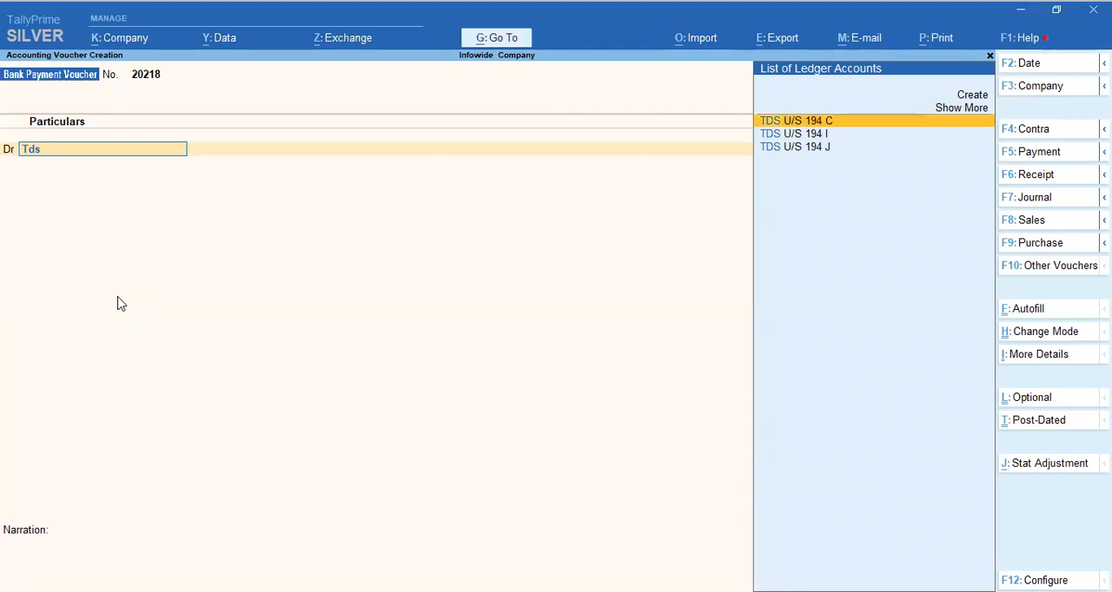
{"action": "key", "text": "Down"}
{"action": "key", "text": "Return"}
{"action": "type", "text": "5000"}
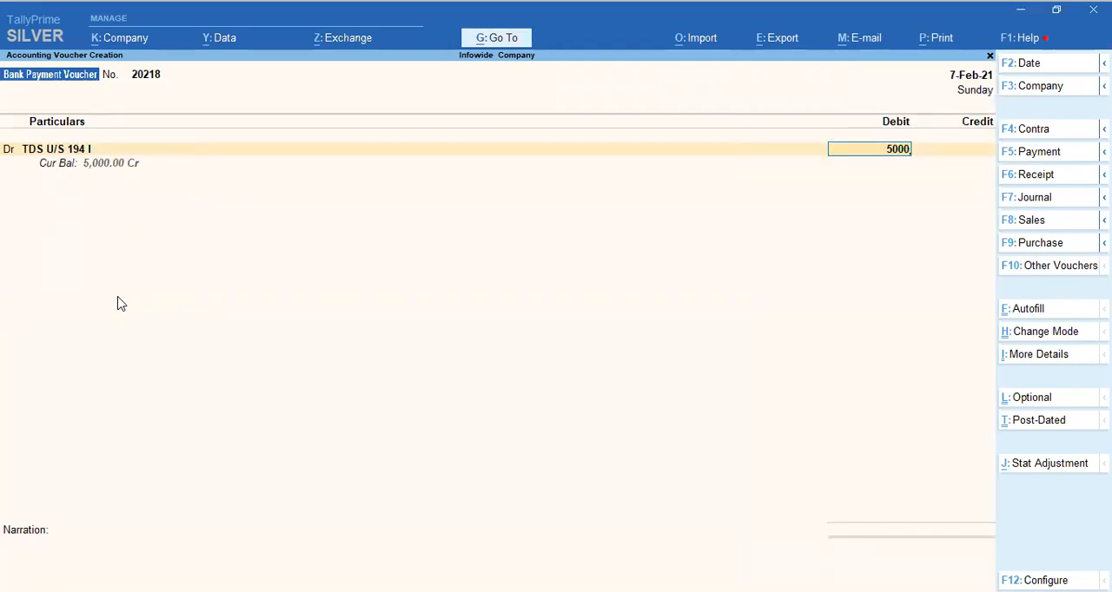
{"action": "key", "text": "Return"}
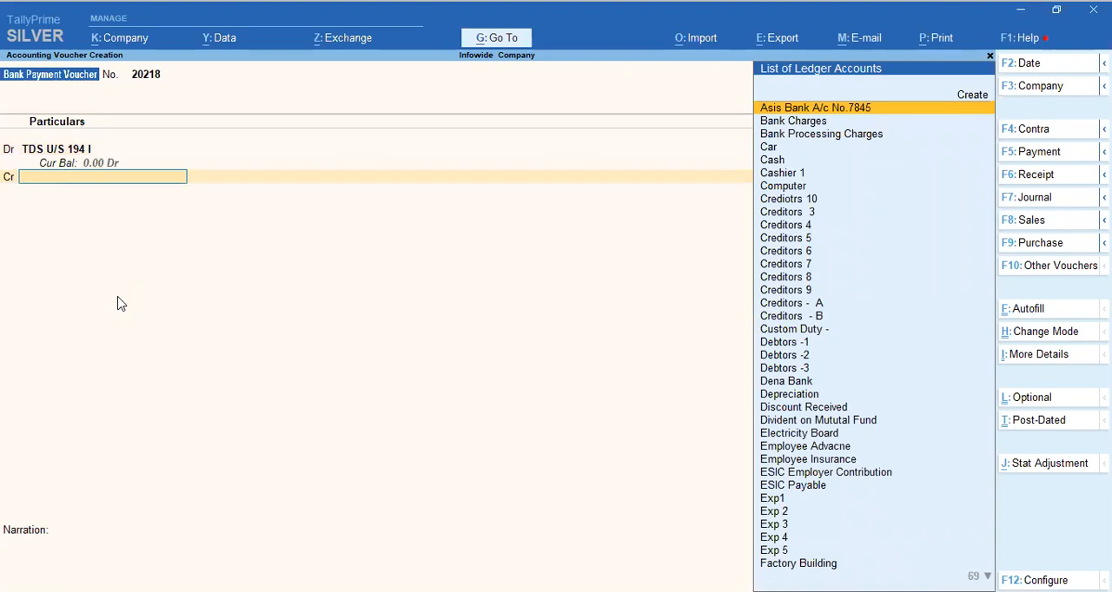
Credit the SBI Current A/c with 5000 and allocate the payment as an e-Fund Transfer, leaving the other bank details at their defaults.
{"action": "type", "text": "sbi"}
{"action": "key", "text": "Return"}
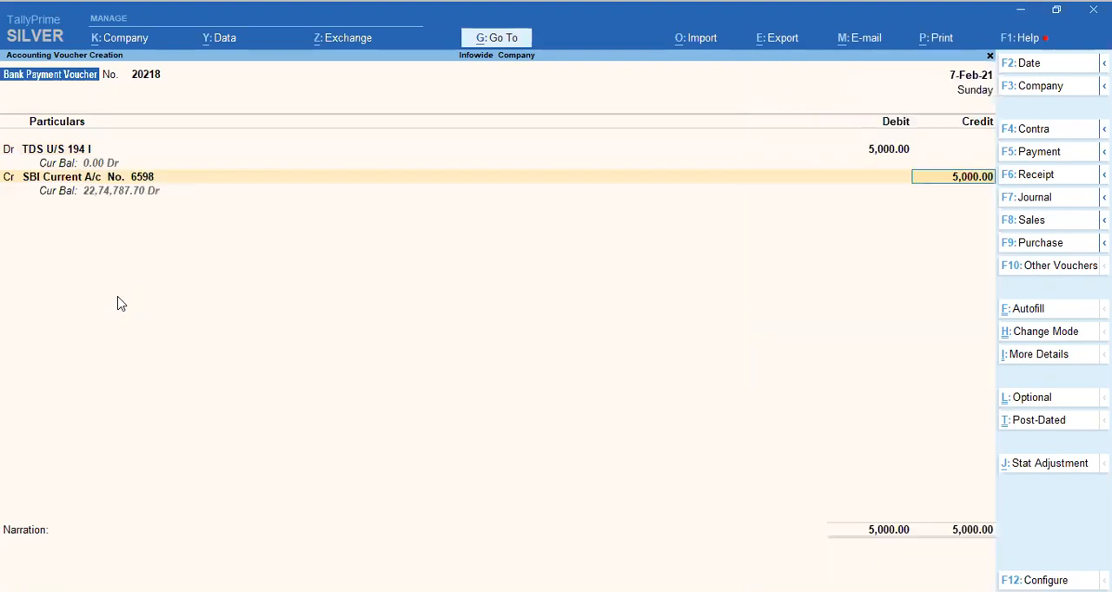
{"action": "key", "text": "Return"}
{"action": "type", "text": "e"}
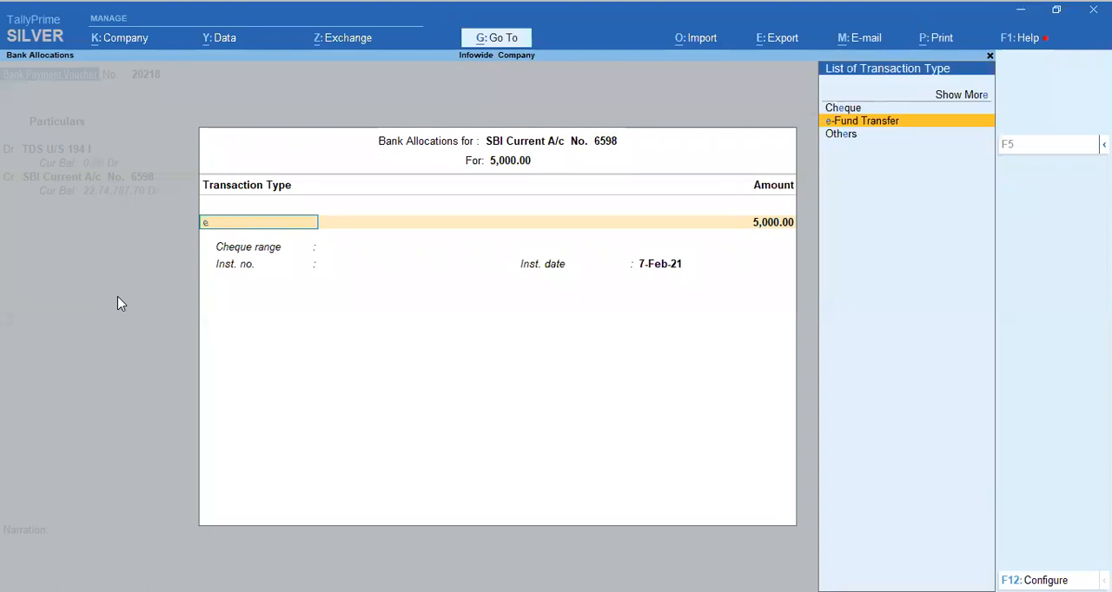
{"action": "key", "text": "Return"}
{"action": "key", "text": "Return"}
{"action": "key", "text": "Return"}
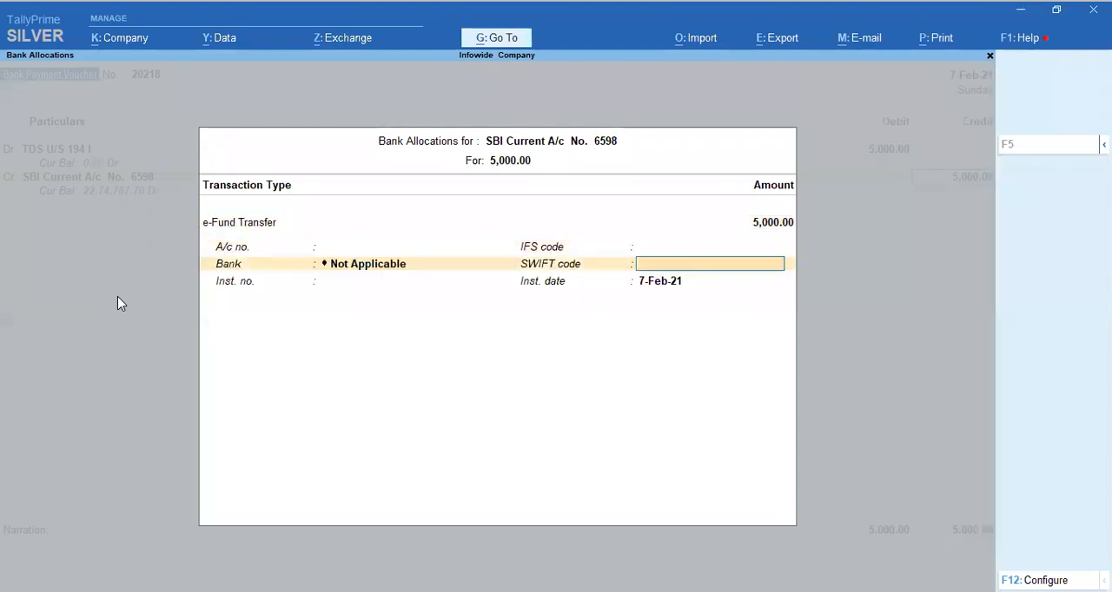
{"action": "key", "text": "Return"}
{"action": "key", "text": "Return"}
{"action": "key", "text": "Return"}
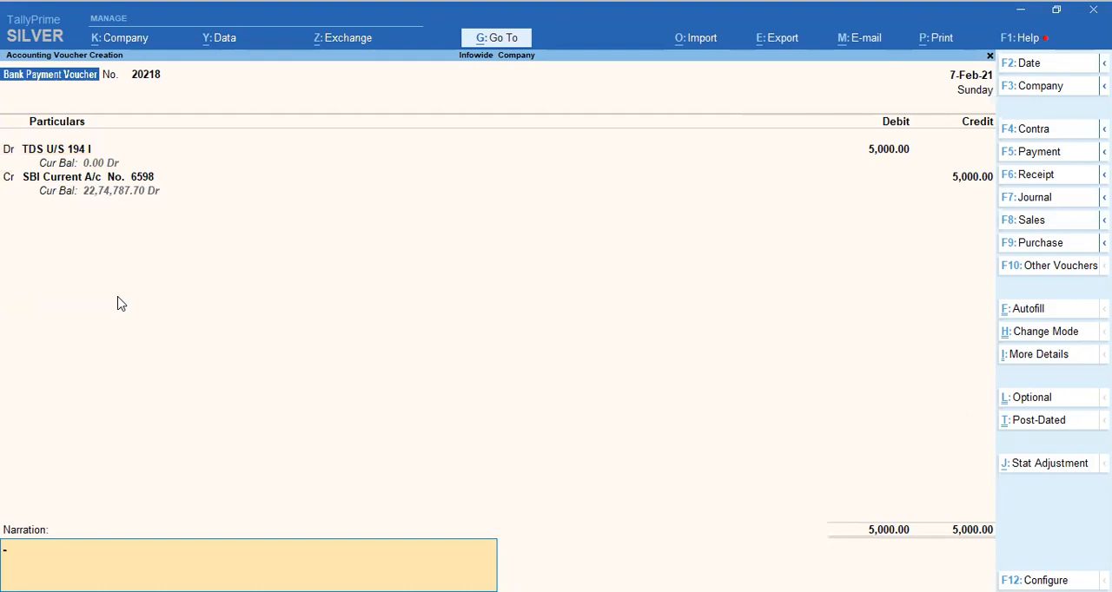
Enter the narration "Being TDS payment for the month of January 21 U/s 194 I" and save the bank payment voucher.
{"action": "type", "text": "EB"}
{"action": "key", "text": "BackSpace"}
{"action": "key", "text": "BackSpace"}
{"action": "key", "text": "ctrl+alt+v"}
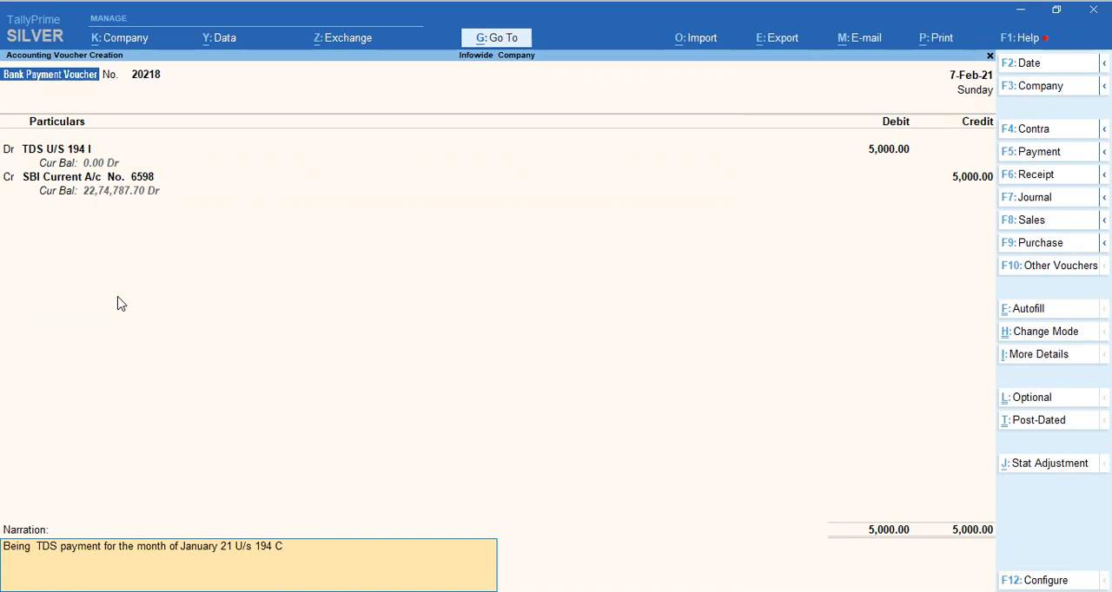
{"action": "key", "text": "BackSpace"}
{"action": "key", "text": "BackSpace"}
{"action": "key", "text": "BackSpace"}
{"action": "type", "text": "4 I"}
{"action": "key", "text": "Return"}
{"action": "key", "text": "Return"}
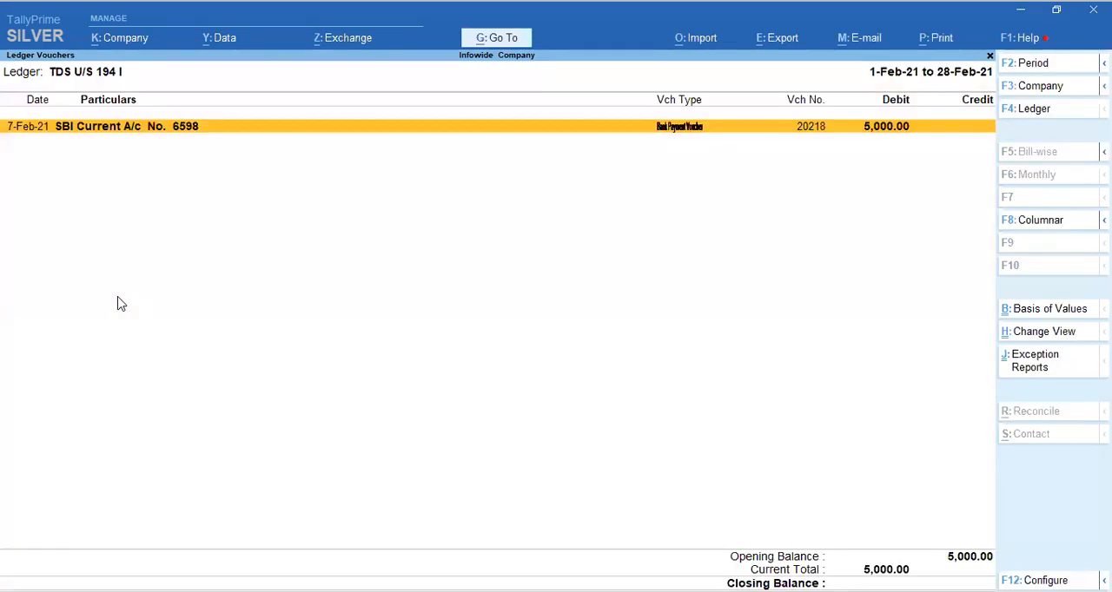
Return to the TDS Payable summary and open the February vouchers of TDS U/S 194 J.
{"action": "key", "text": "Escape"}
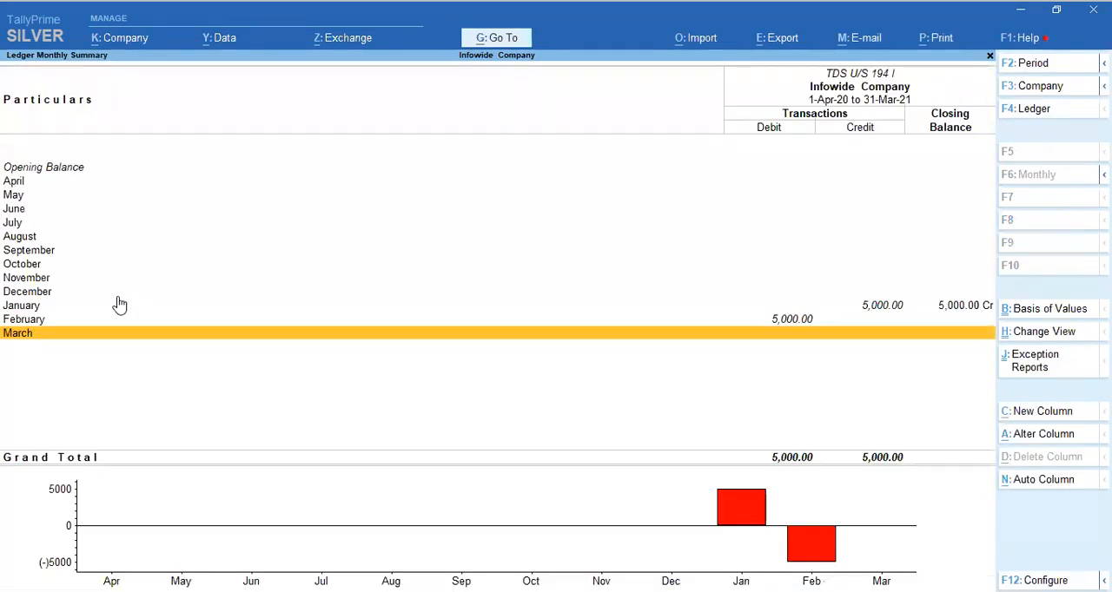
{"action": "key", "text": "Escape"}
{"action": "key", "text": "Down"}
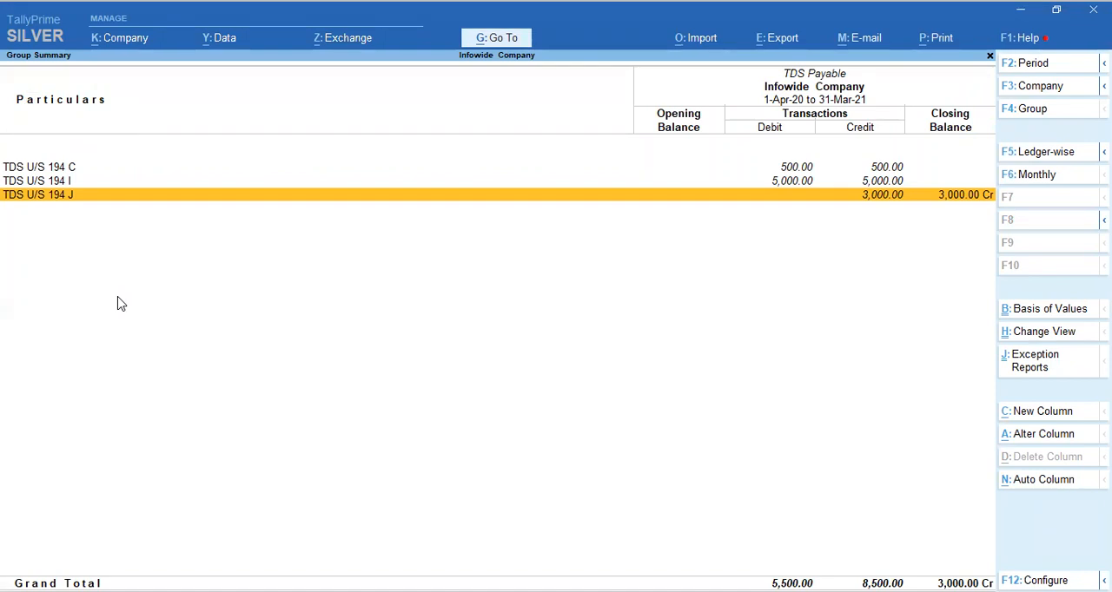
{"action": "key", "text": "Return"}
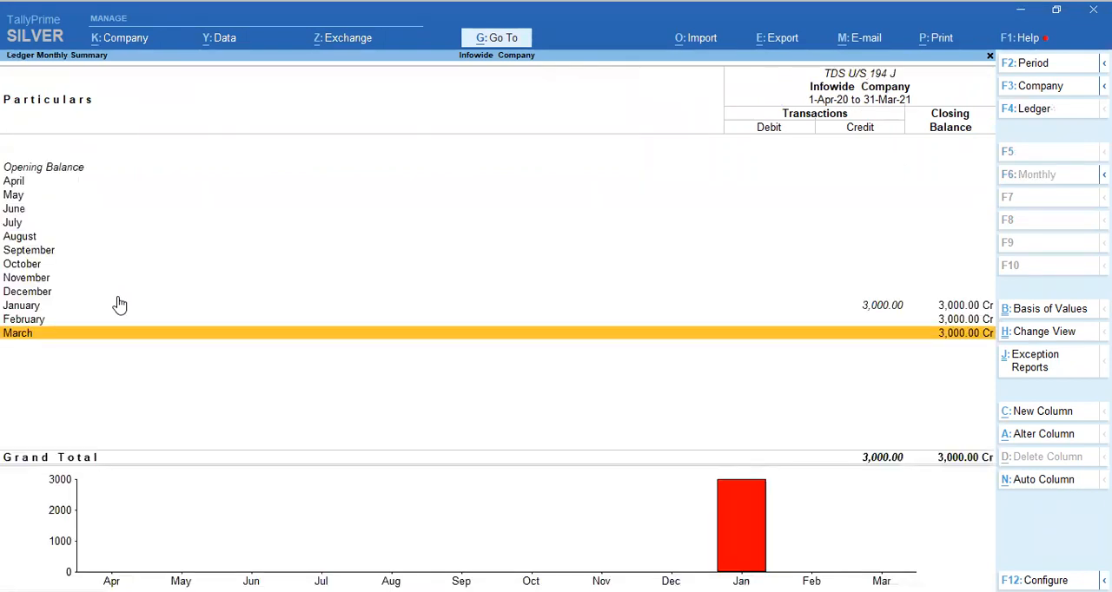
{"action": "key", "text": "Up"}
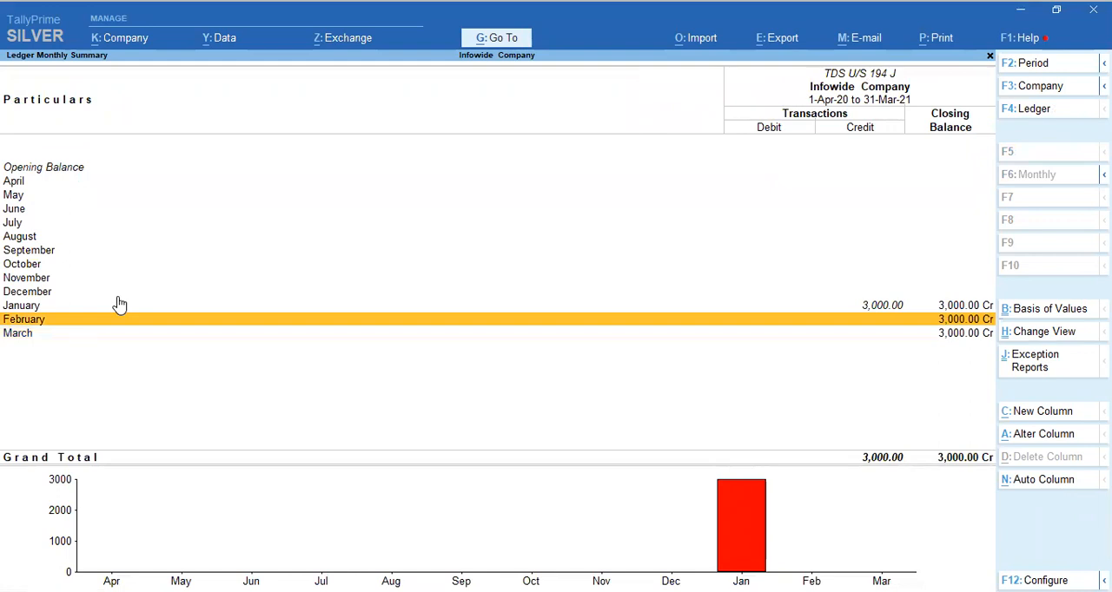
{"action": "key", "text": "Return"}
Add a Bank Payment Voucher from the TDS U/S 194 J ledger report and date it 7-Feb-21.
{"action": "key", "text": "alt+a"}
{"action": "key", "text": "F2"}
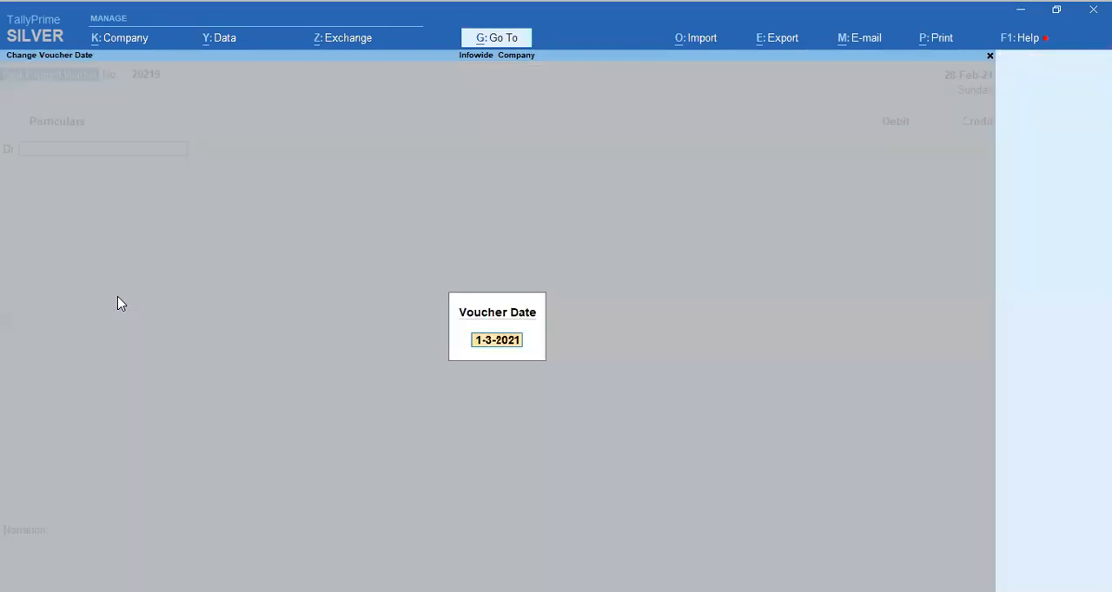
{"action": "type", "text": "738"}
{"action": "key", "text": "BackSpace"}
{"action": "key", "text": "BackSpace"}
{"action": "key", "text": "BackSpace"}
{"action": "type", "text": "7-2"}
{"action": "key", "text": "Return"}
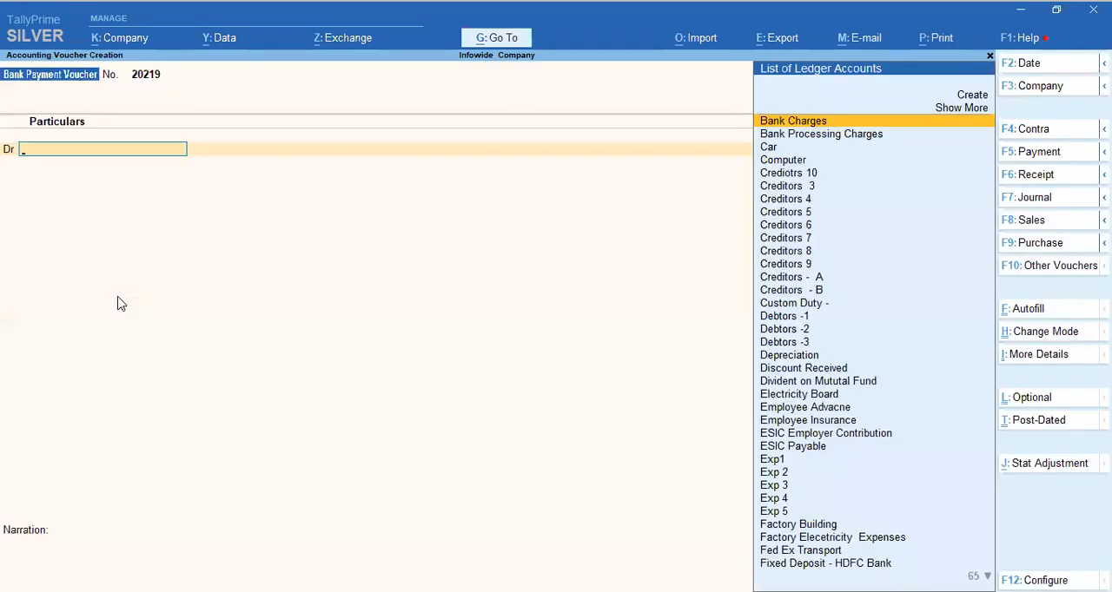
Debit the TDS U/S 194 J ledger with 3000 in the bank payment voucher.
{"action": "type", "text": "tds"}
{"action": "key", "text": "Return"}
{"action": "key", "text": "Down"}
{"action": "key", "text": "Down"}
{"action": "key", "text": "Down"}
{"action": "key", "text": "Return"}
{"action": "type", "text": "3000"}
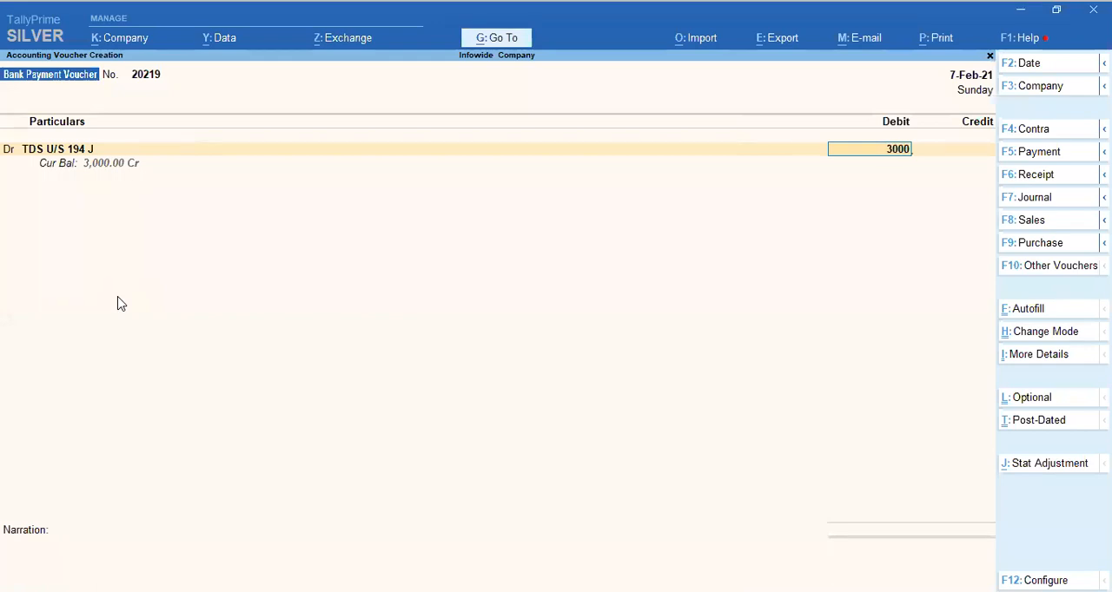
{"action": "key", "text": "Return"}
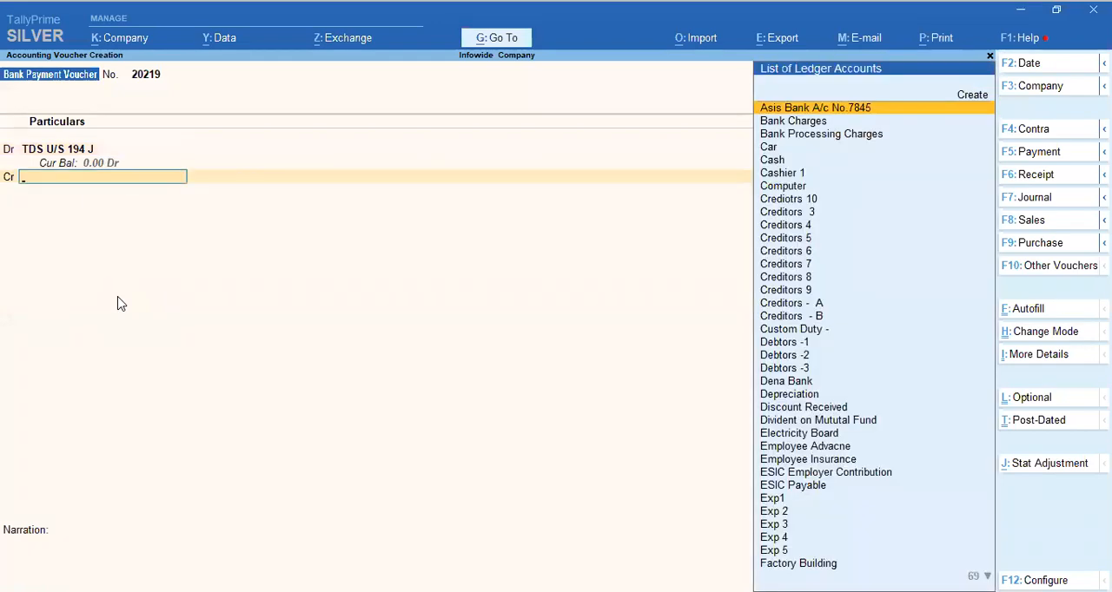
Credit the SBI Current A/c with 3000 and allocate the payment as an e-Fund Transfer.
{"action": "type", "text": "sbi"}
{"action": "key", "text": "Return"}
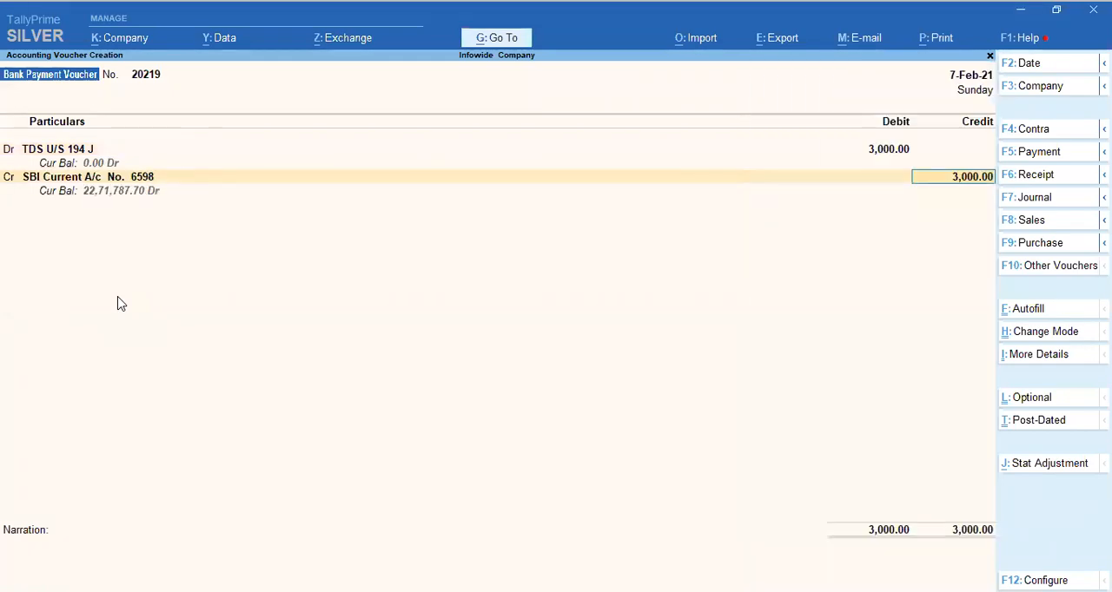
{"action": "key", "text": "Return"}
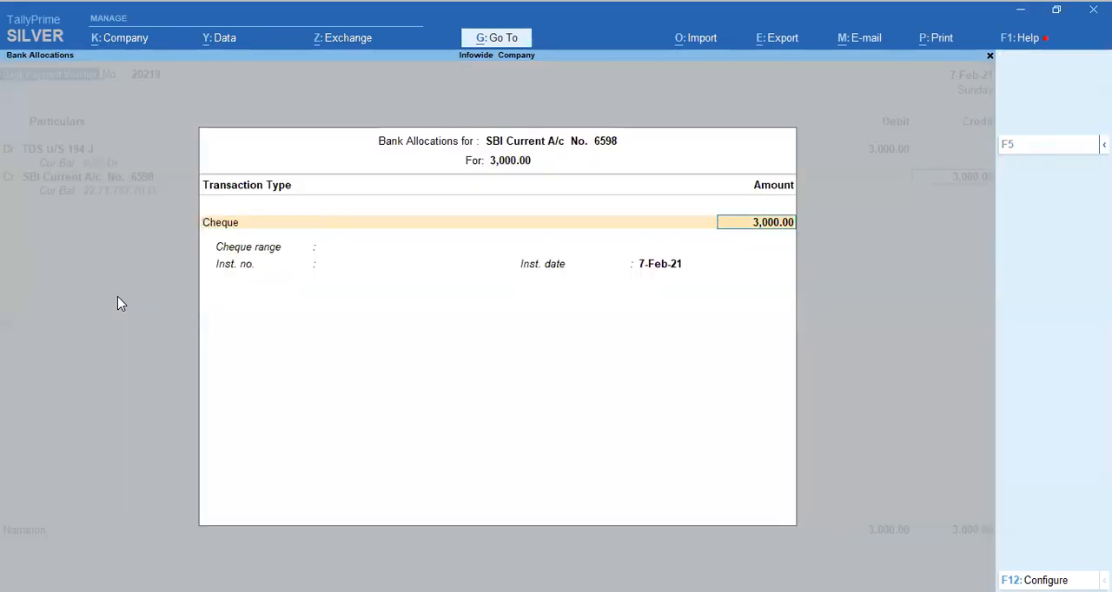
{"action": "key", "text": "Down"}
{"action": "key", "text": "Return"}
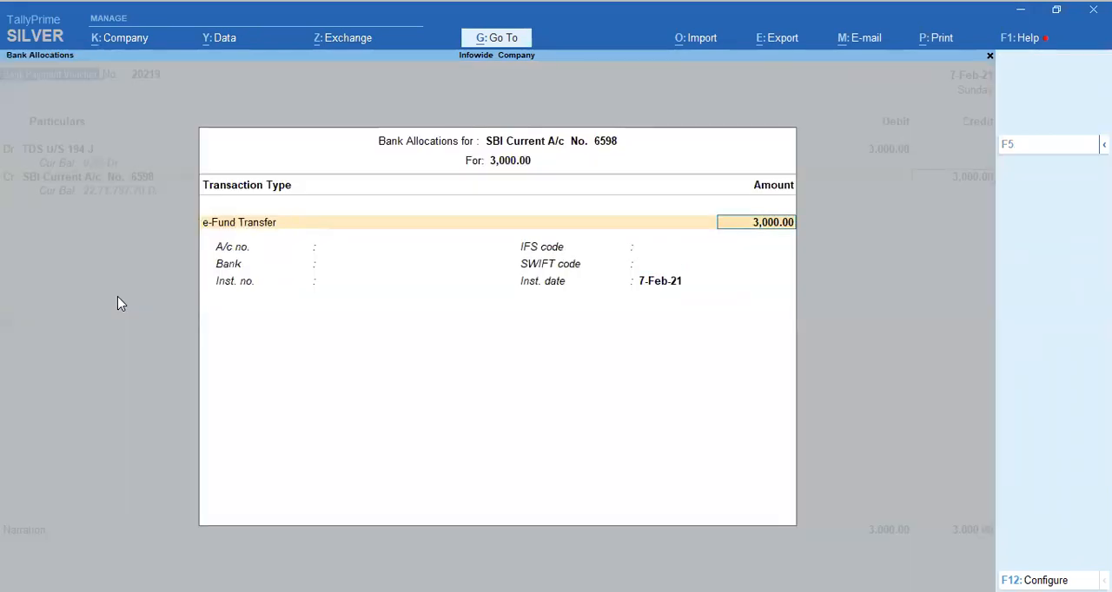
{"action": "key", "text": "Return"}
{"action": "key", "text": "Return"}
{"action": "key", "text": "Return"}
{"action": "key", "text": "Return"}
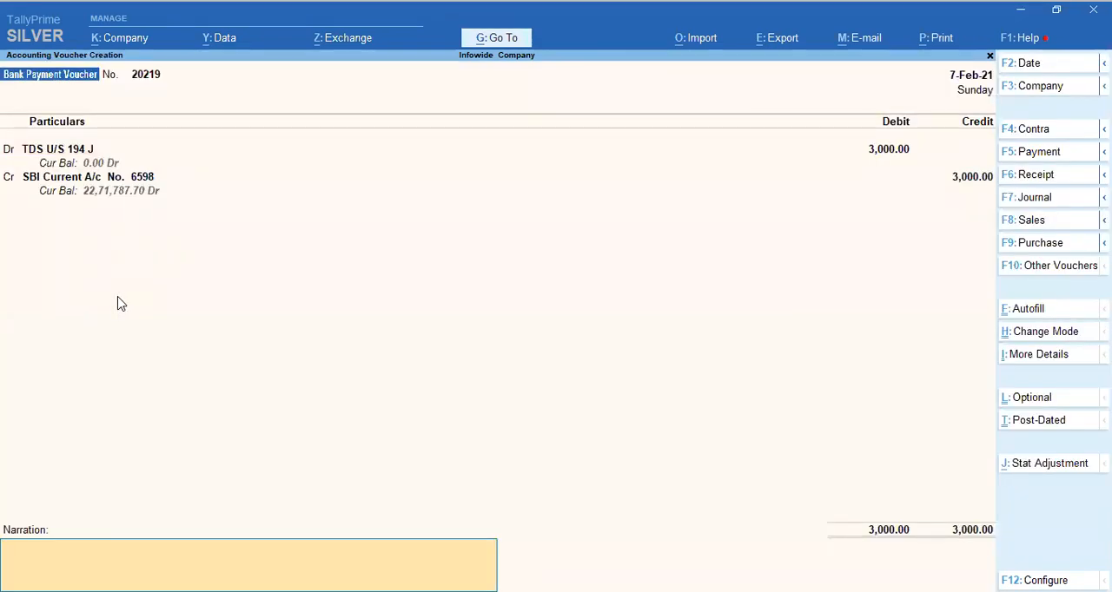
Enter the narration "Being TDS payment for the month of January 21 U/s 194 J", save the voucher and return to the TDS Payable summary.
{"action": "type", "text": "Being TDs"}
{"action": "key", "text": "ctrl+r"}
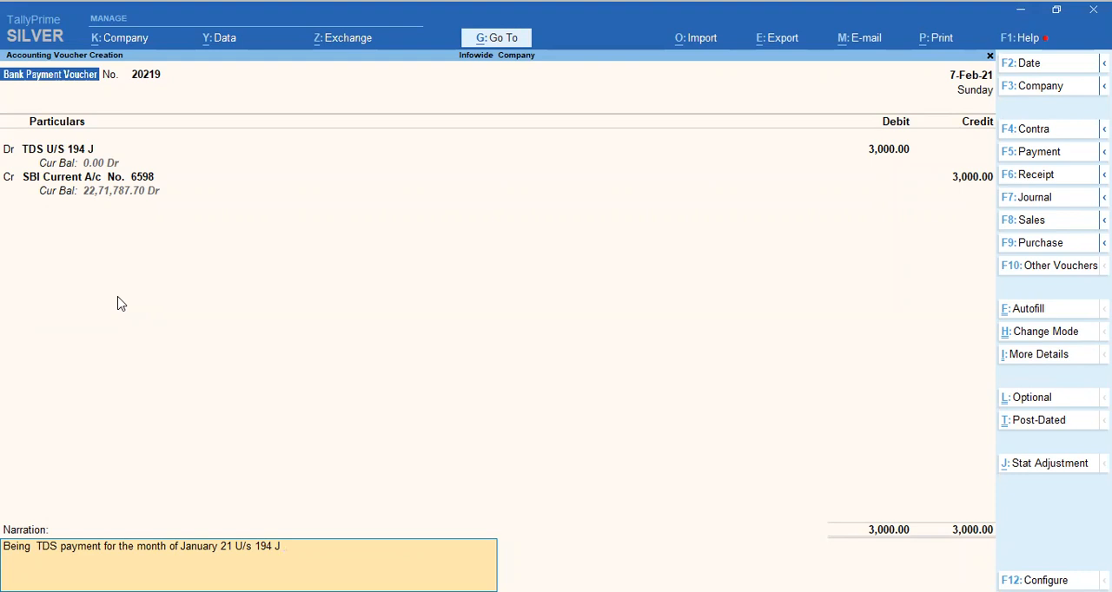
{"action": "key", "text": "Return"}
{"action": "key", "text": "Return"}
{"action": "key", "text": "Escape"}
{"action": "key", "text": "Escape"}
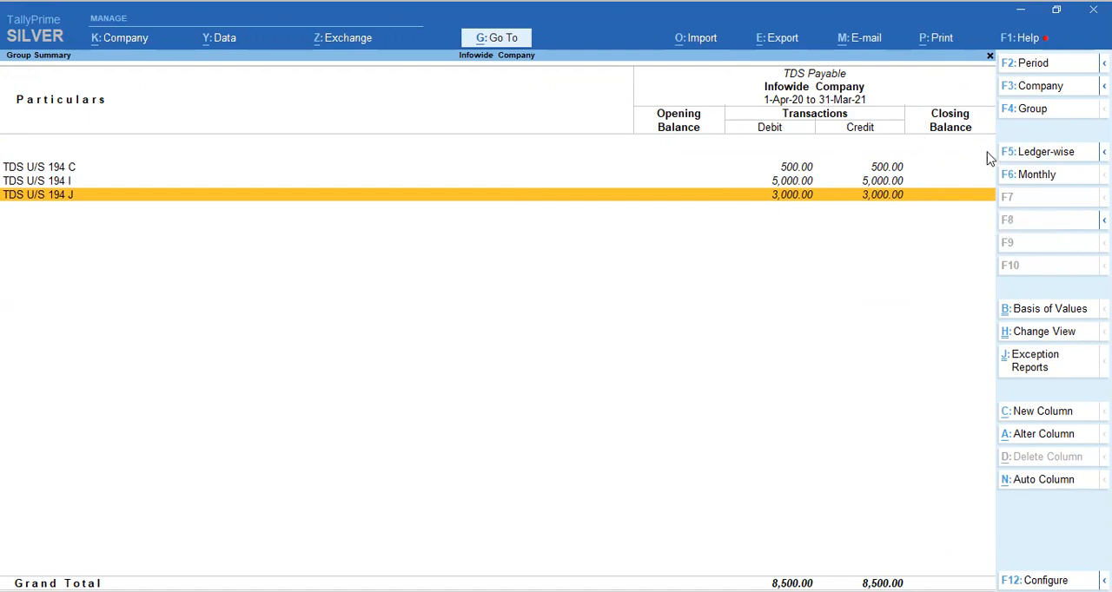
Open the monthly summary of TDS U/S 194 J and compare the January credit, February debit and closing balance.
{"action": "key", "text": "Return"}
{"action": "key", "text": "Up"}
{"action": "key", "text": "Up"}
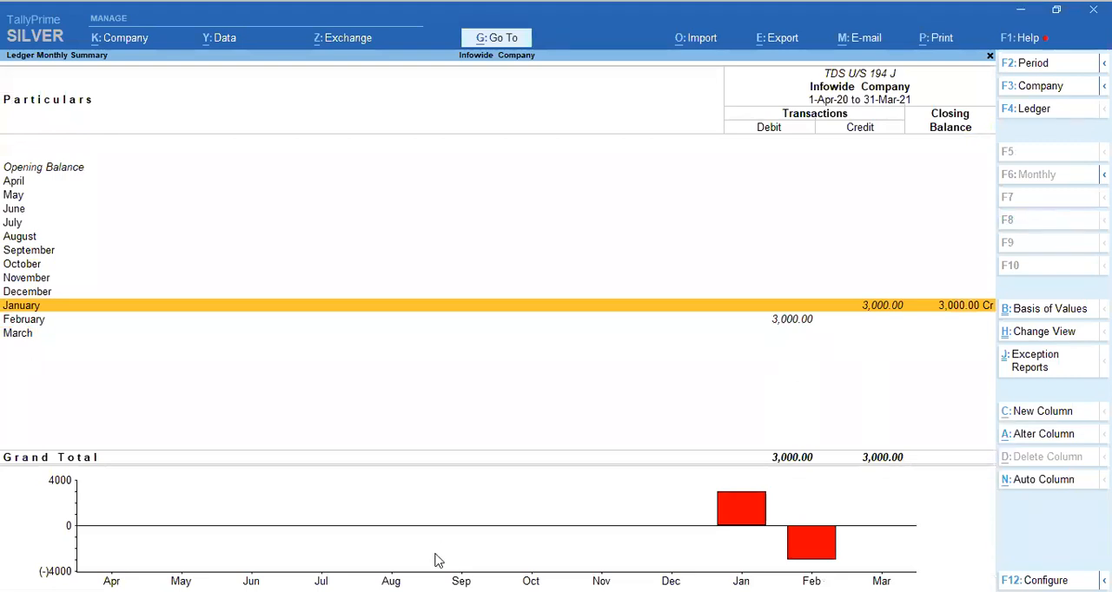
{"action": "left_click_drag", "start_coordinate": [858, 288], "coordinate": [909, 317]}
{"action": "left_click_drag", "start_coordinate": [758, 310], "coordinate": [825, 327]}
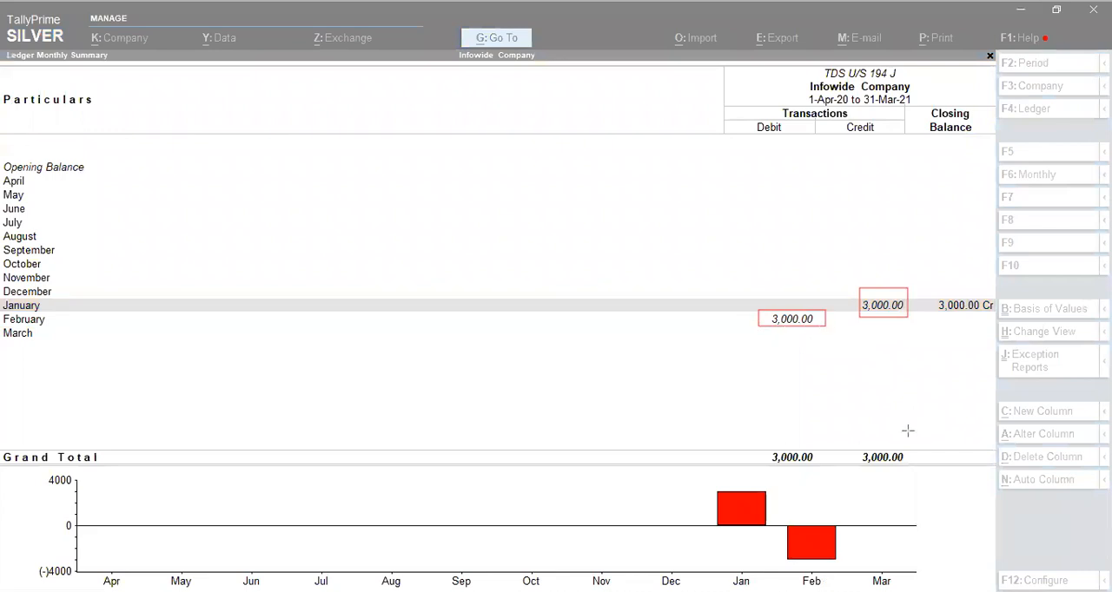
{"action": "mouse_move", "coordinate": [918, 444]}
{"action": "left_mouse_down"}
{"action": "mouse_move", "coordinate": [997, 478]}
{"action": "mouse_move", "coordinate": [1007, 473]}
{"action": "mouse_move", "coordinate": [998, 464]}
{"action": "left_mouse_up"}
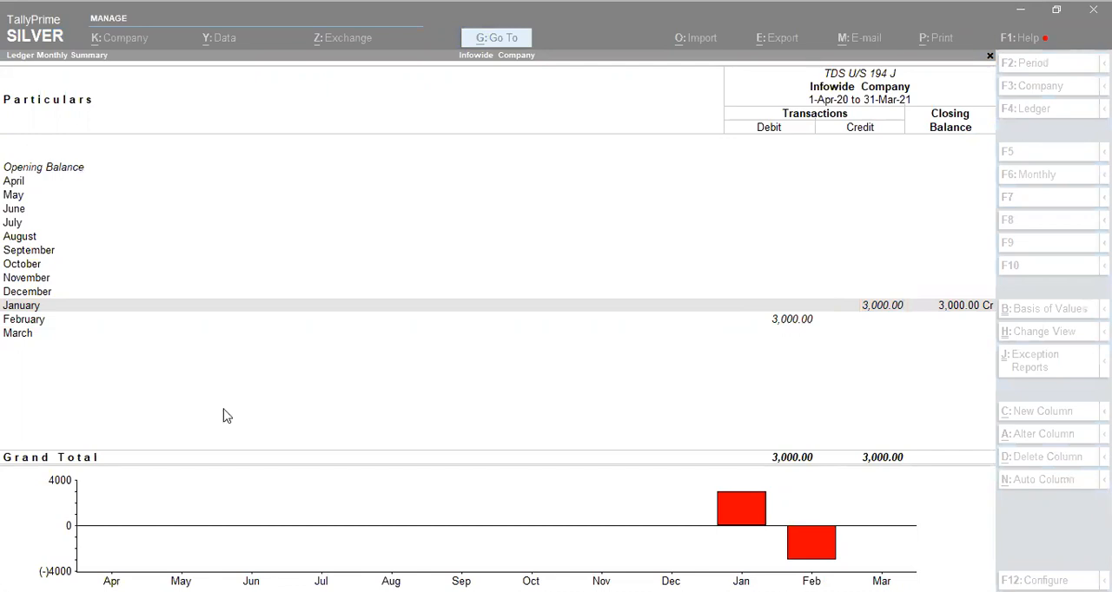
Close the open reports and return to the Gateway of Tally without quitting the program.
{"action": "key", "text": "Escape"}
{"action": "key", "text": "Escape"}
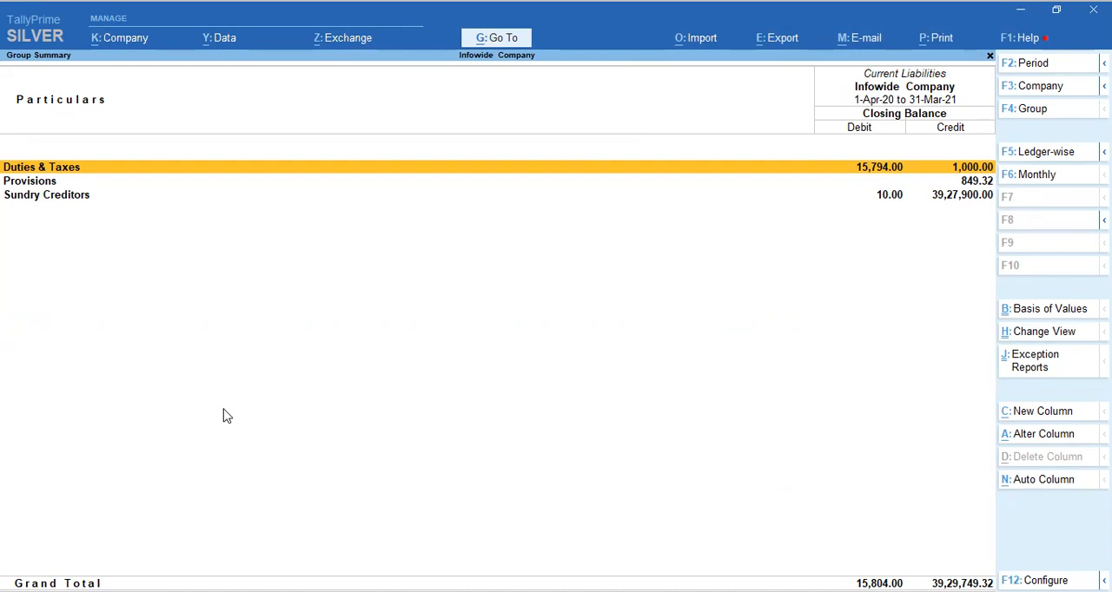
{"action": "key", "text": "Escape"}
{"action": "key", "text": "Escape"}
{"action": "key", "text": "Escape"}
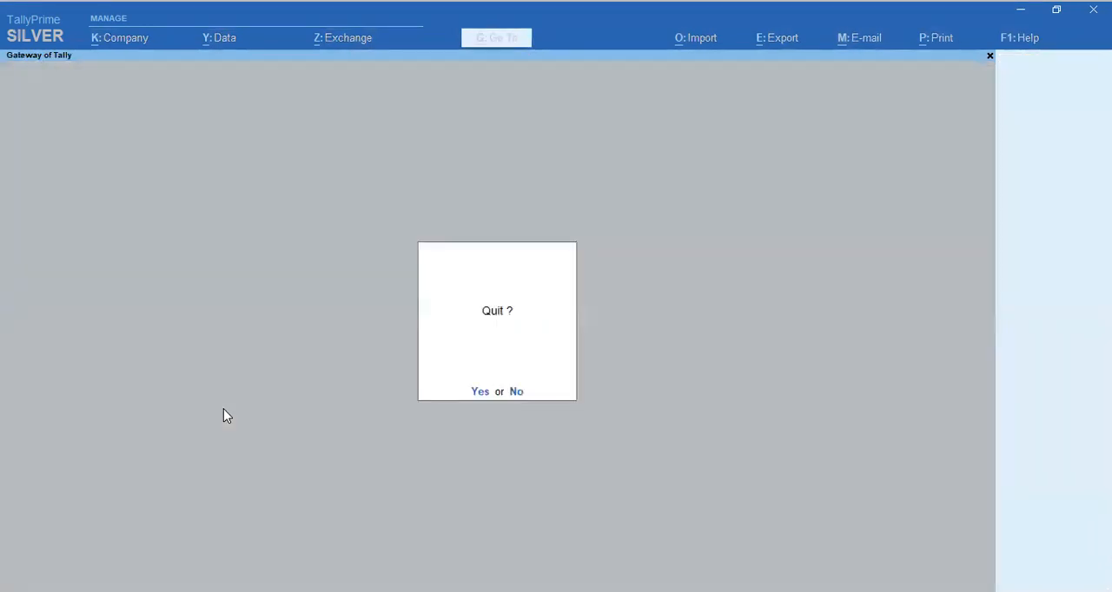
{"action": "key", "text": "Escape"}
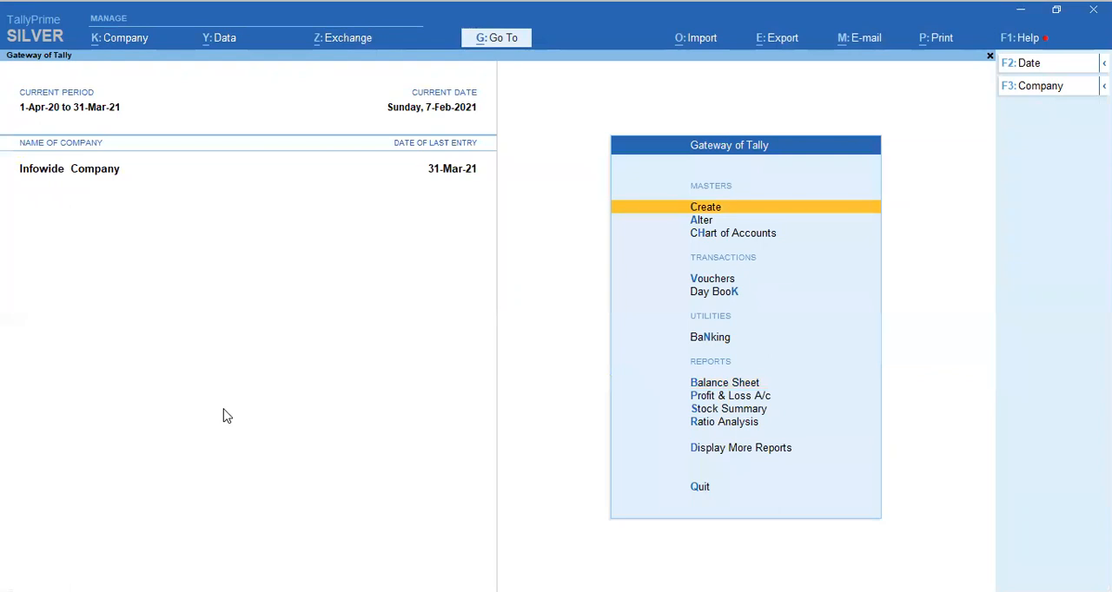